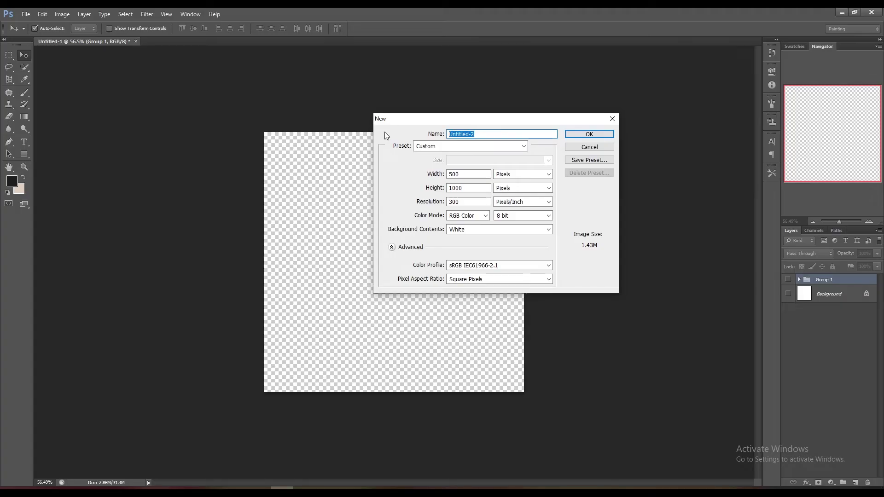
Name the new document Pinterest Post Design and look up the 735 target width in Notepad.
text(P)
text(Design)
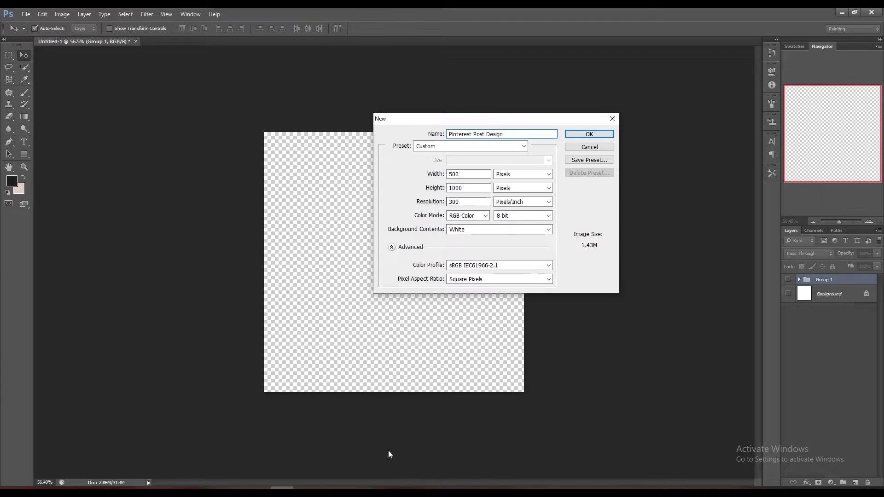
click(327, 489)
click(375, 437)
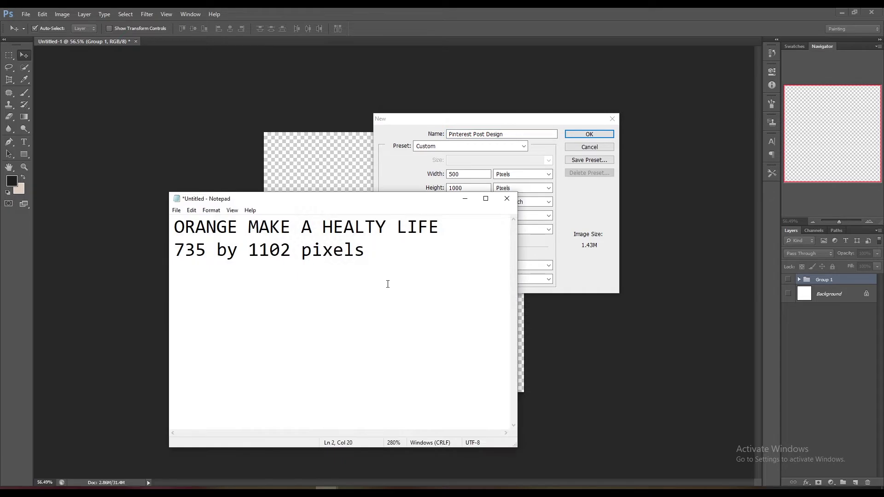
drag(398, 253, 182, 251)
click(175, 251)
double_click(172, 249)
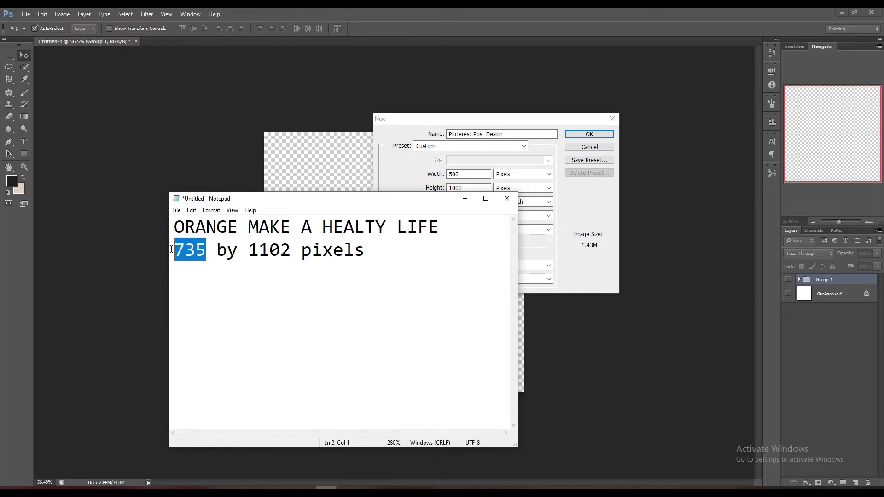
Set the document size to 735 × 1102 pixels.
click(467, 201)
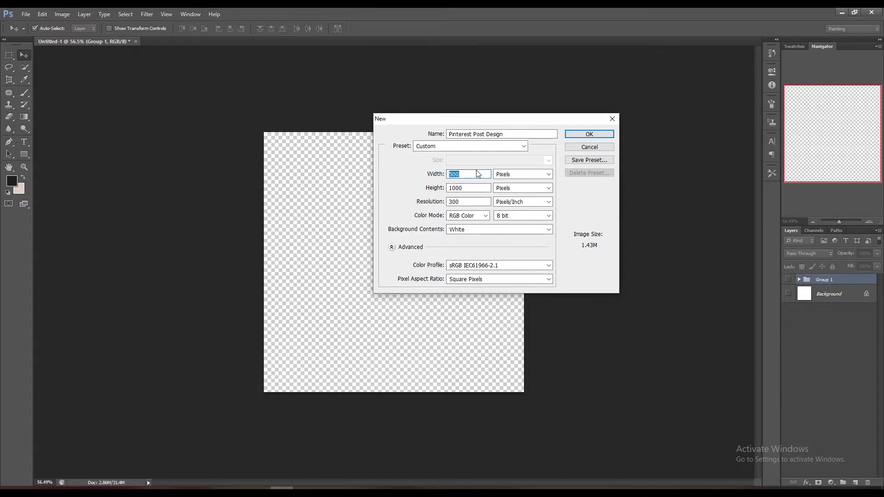
text(735)
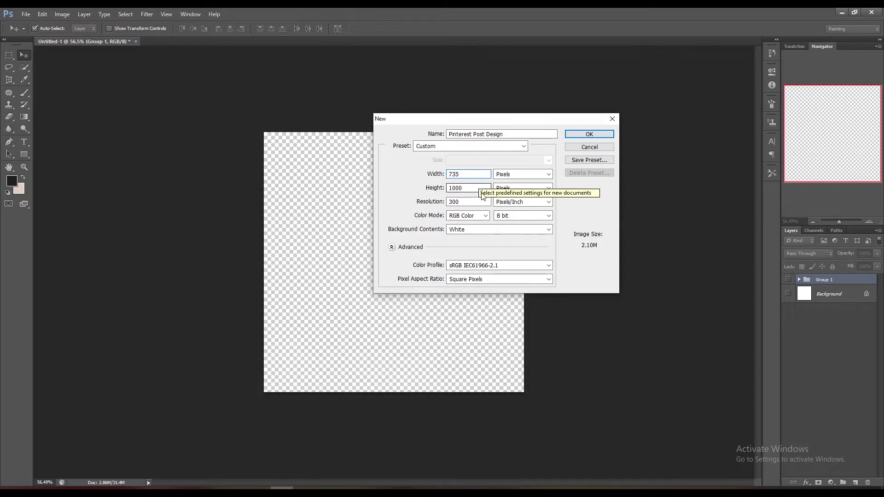
key(Tab)
text(1102)
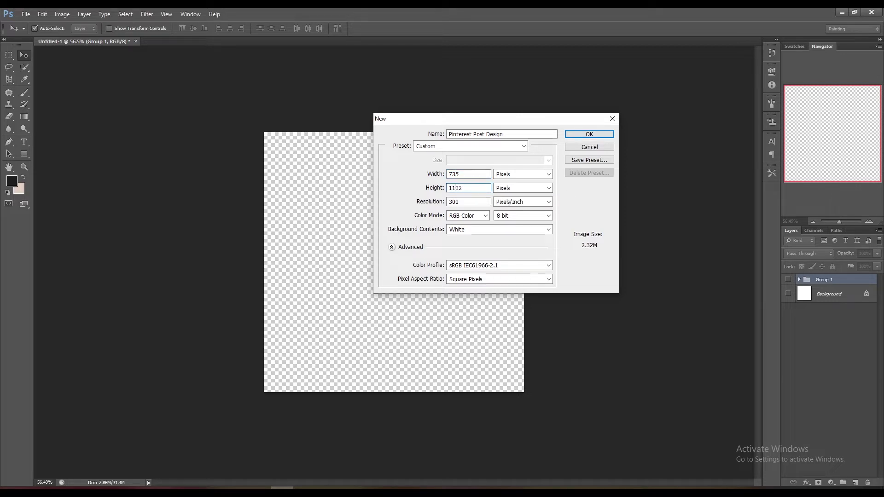
Create the 735 × 1102 Pinterest Post Design document.
click(587, 134)
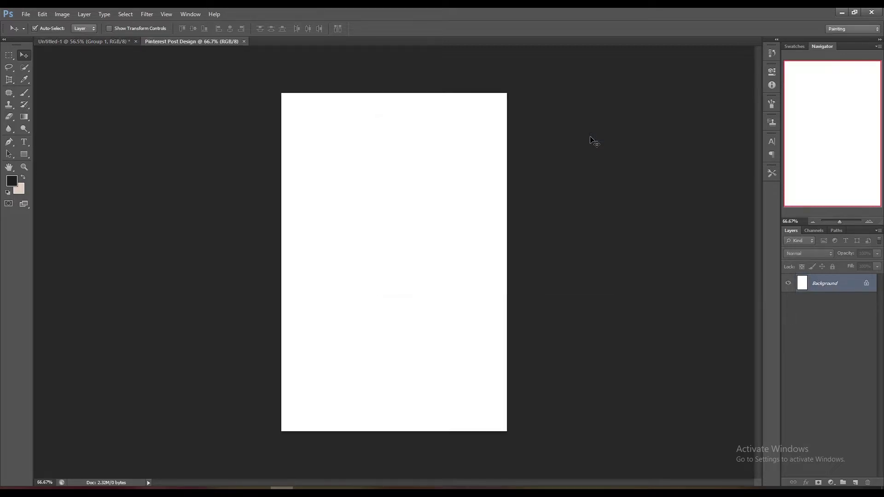
scroll(416, 184, down, 1)
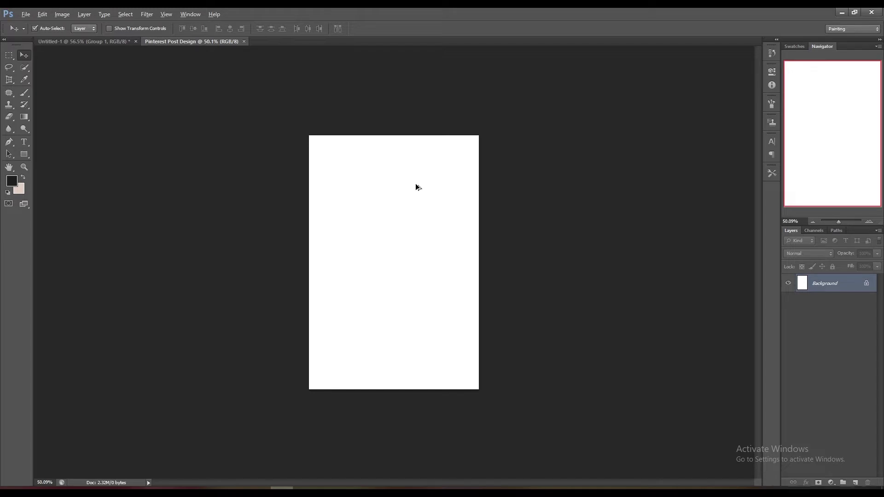
scroll(416, 184, down, 1)
scroll(416, 184, up, 1)
scroll(421, 189, up, 1)
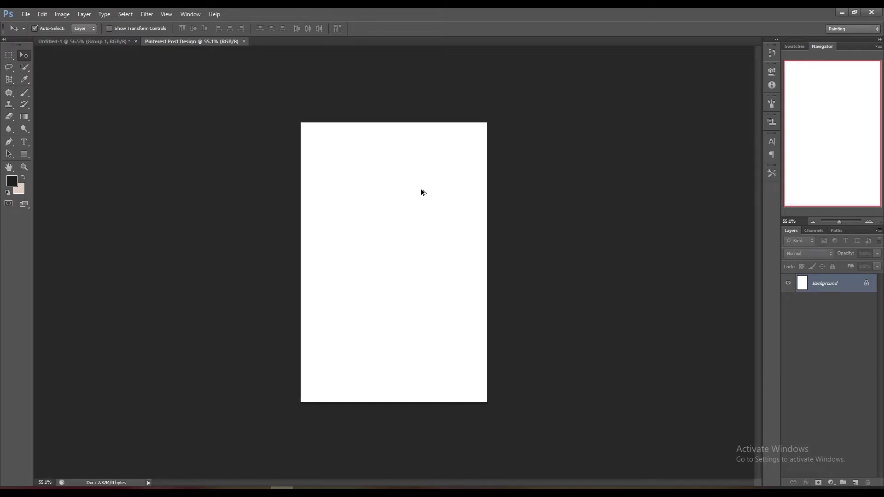
Add a solid colour fill layer in pure black #000000.
click(831, 482)
click(816, 288)
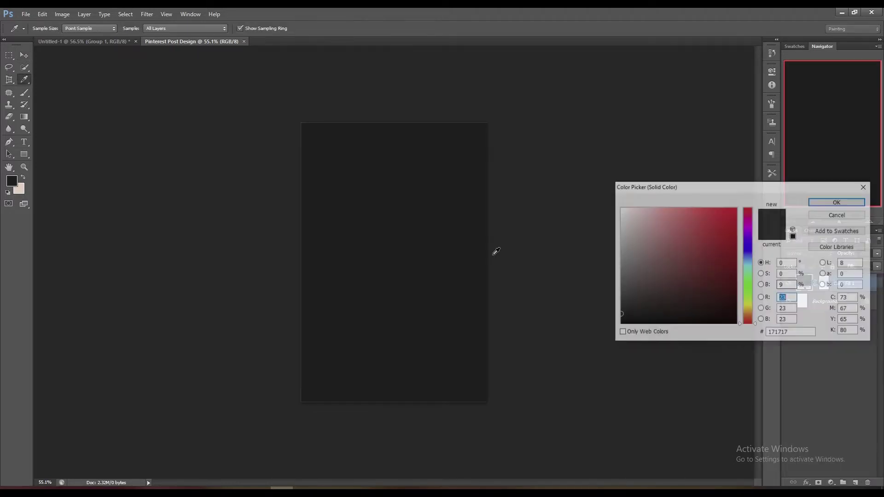
drag(663, 262, 613, 333)
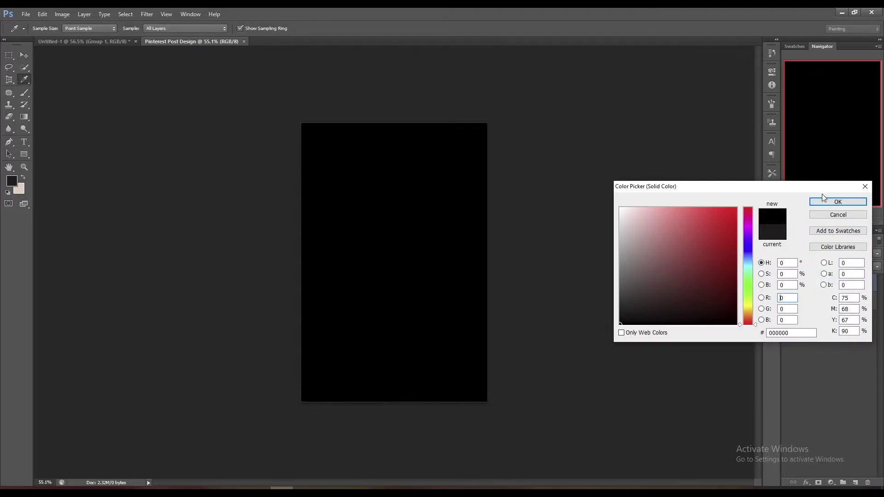
click(824, 201)
Make the pasteboard around the canvas light gray.
scroll(575, 235, up, 2)
right_click(598, 157)
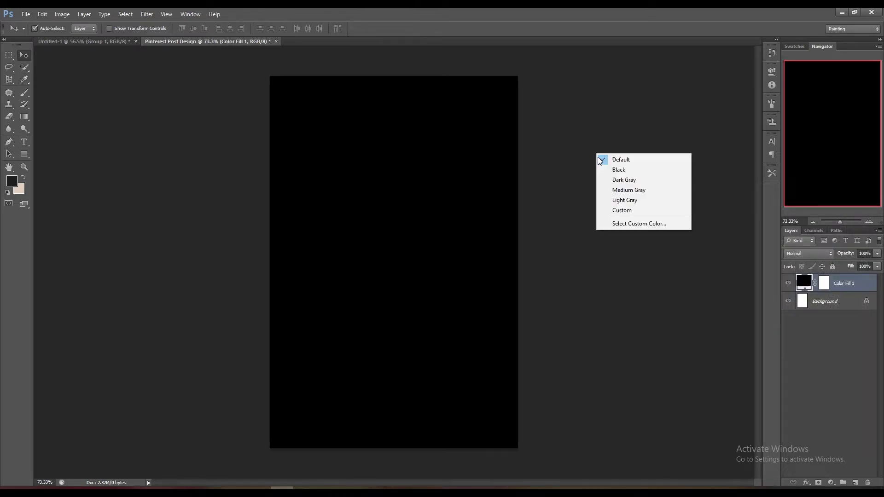
click(611, 201)
Drag the intro-float image from Downloads into Pinterest Post Design.
scroll(582, 210, down, 2)
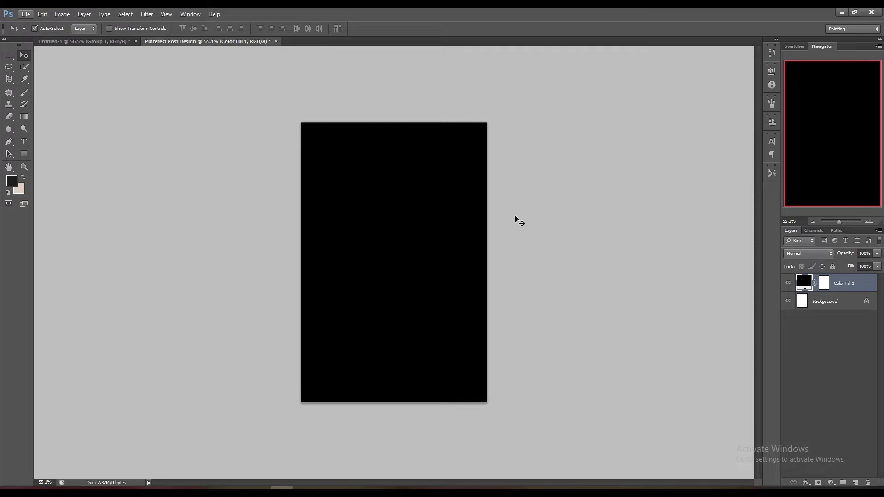
click(108, 44)
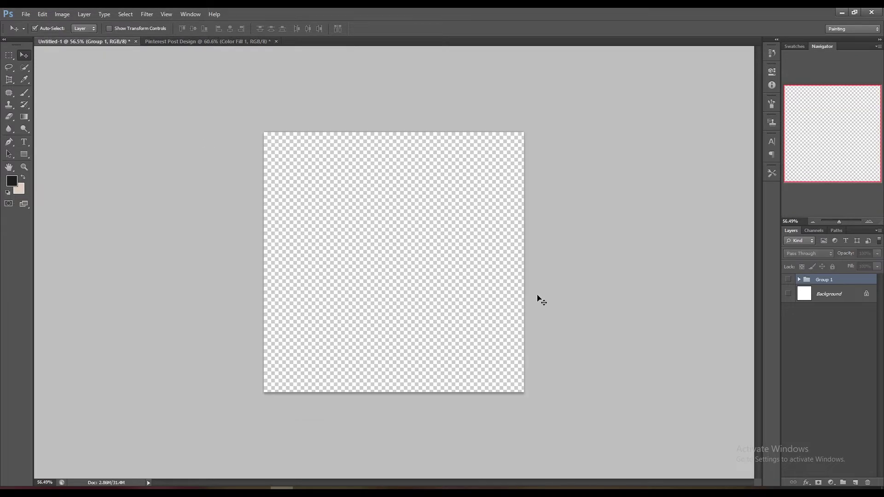
click(168, 42)
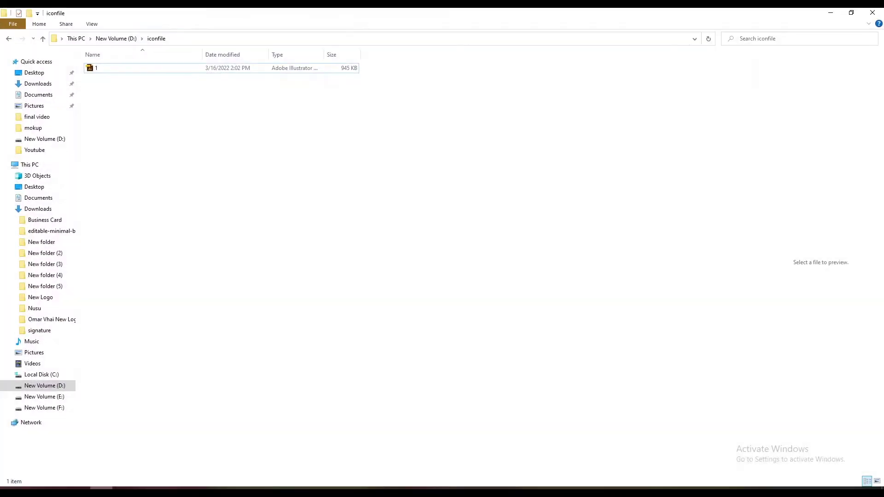
click(39, 84)
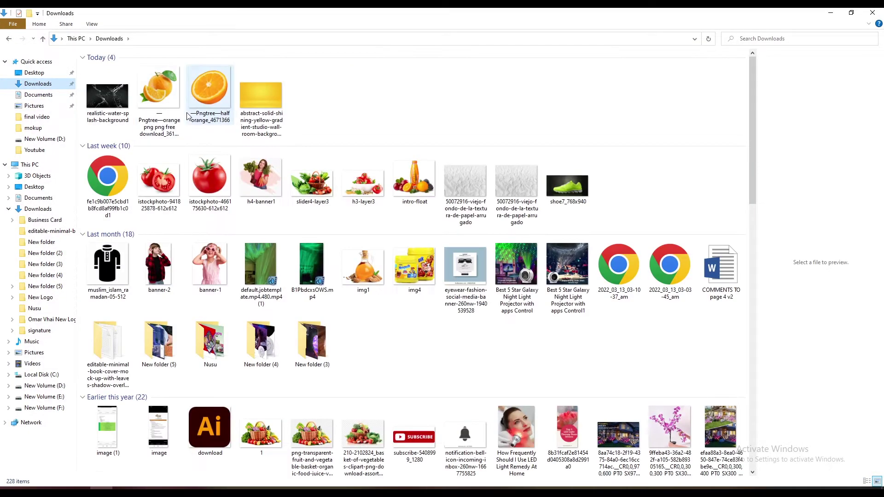
mouse_move(415, 180)
mouse_down()
mouse_move(276, 479)
mouse_move(413, 256)
mouse_up()
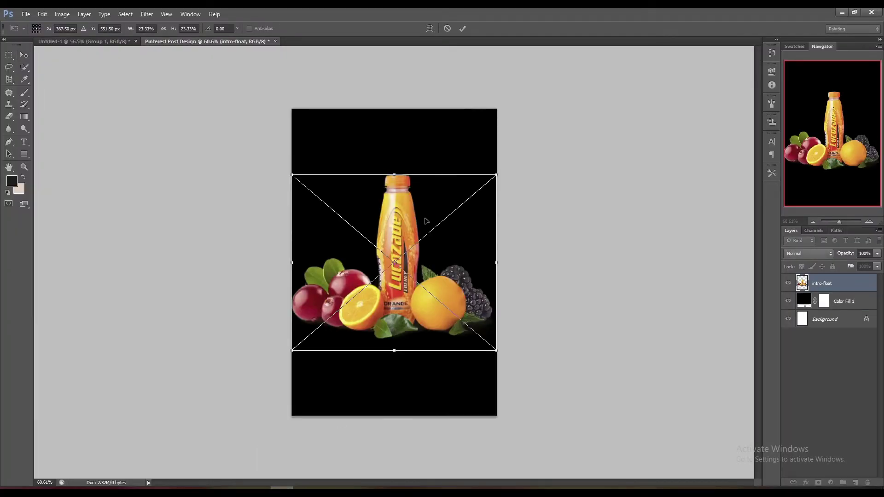
Nudge the intro-float bottle lower, then scale it down and commit.
key(shift+Down)
key(shift+Down)
key(shift+Down)
key(shift+Down)
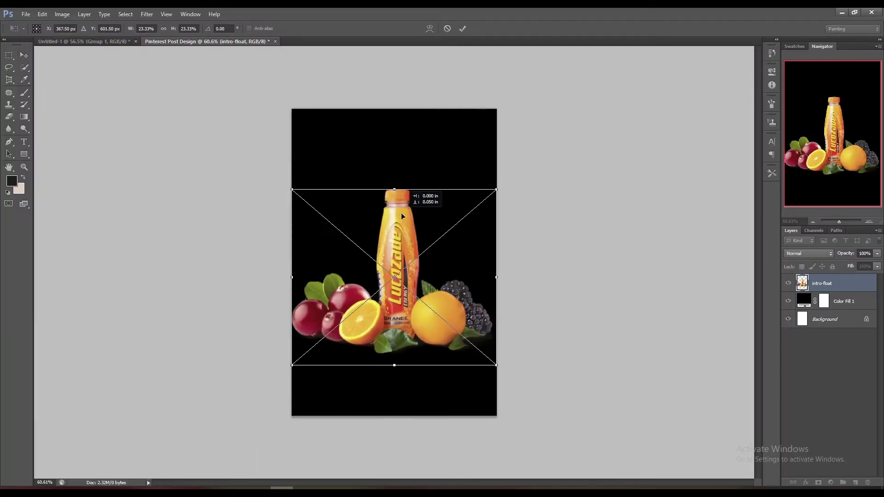
key(shift+Down)
key(shift+Down)
key(Down)
key(Down)
key(Down)
drag(289, 192, 321, 210)
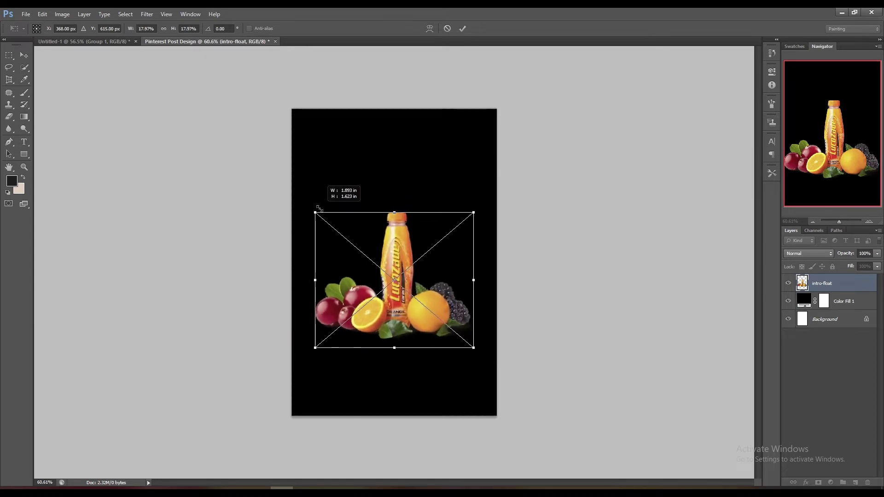
drag(321, 210, 313, 211)
click(463, 29)
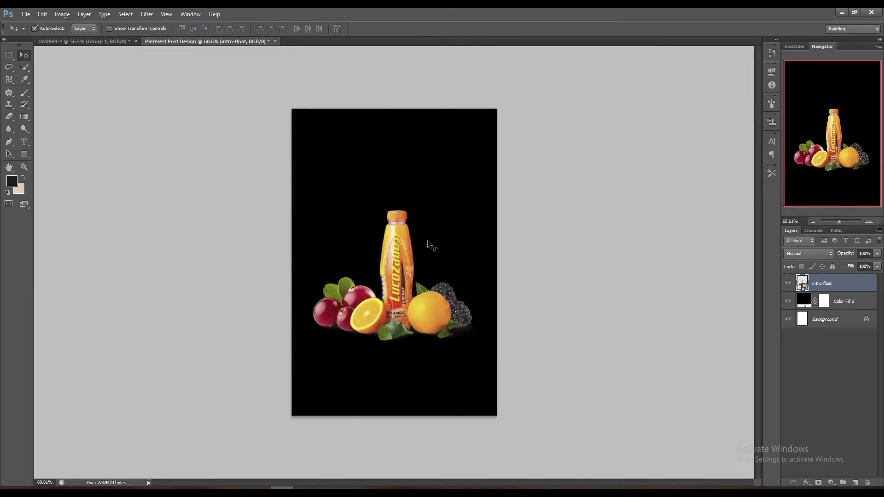
Move the bottle image slightly lower on the canvas.
scroll(398, 270, up, 3)
scroll(394, 267, down, 2)
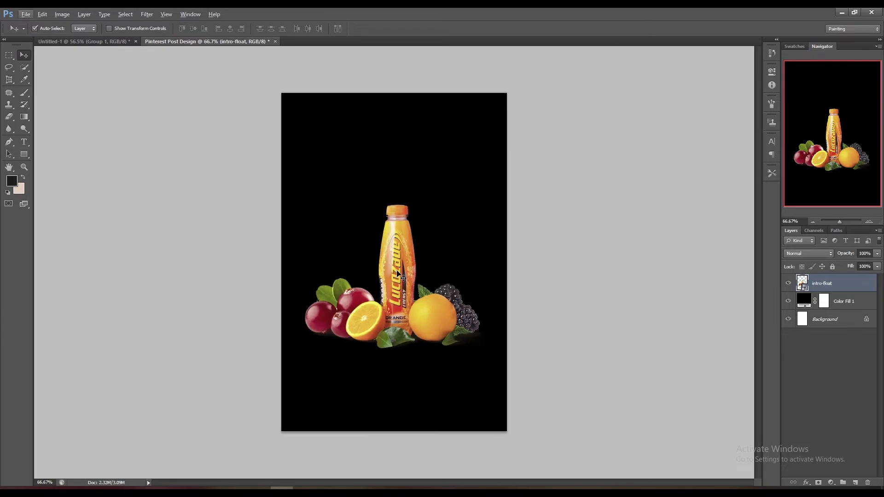
drag(395, 273, 401, 297)
scroll(400, 298, up, 2)
scroll(400, 299, down, 1)
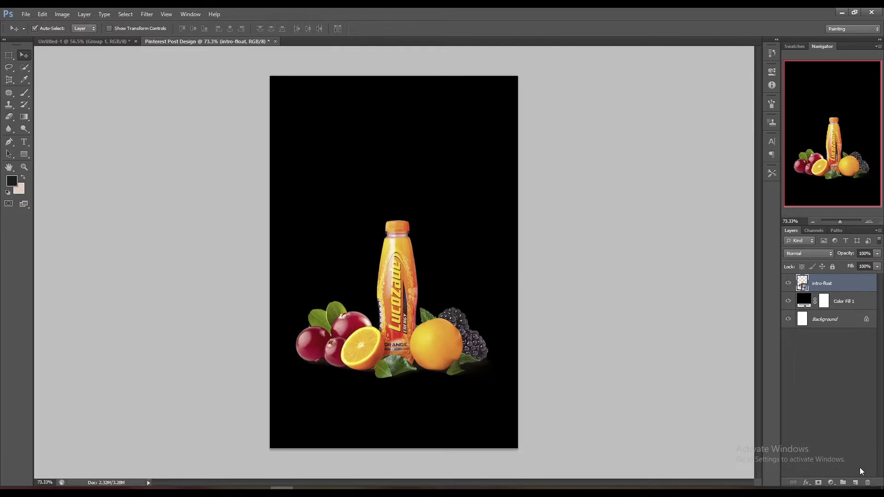
Add Layer 1 below intro-float and set a near-black foreground colour.
click(855, 482)
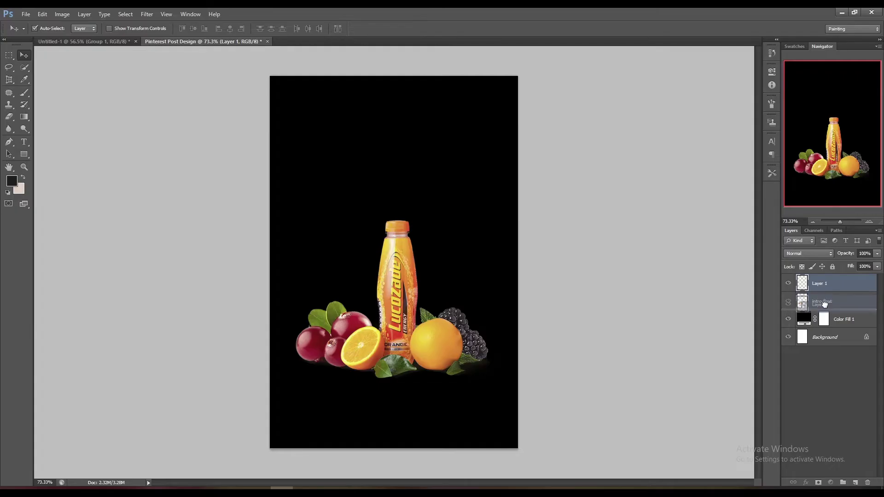
drag(827, 286, 826, 308)
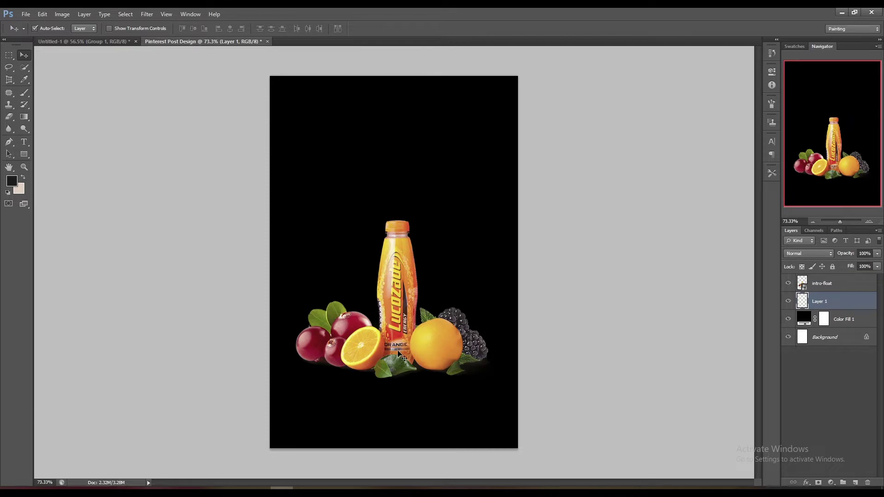
click(12, 181)
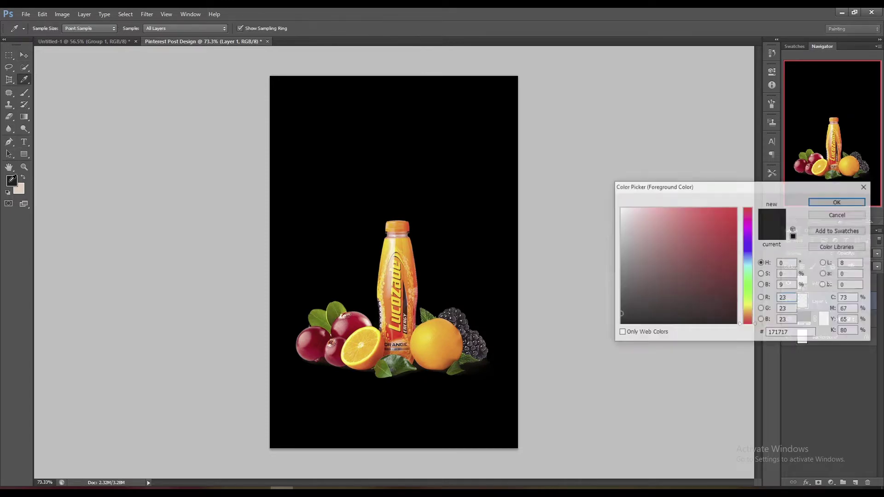
click(342, 168)
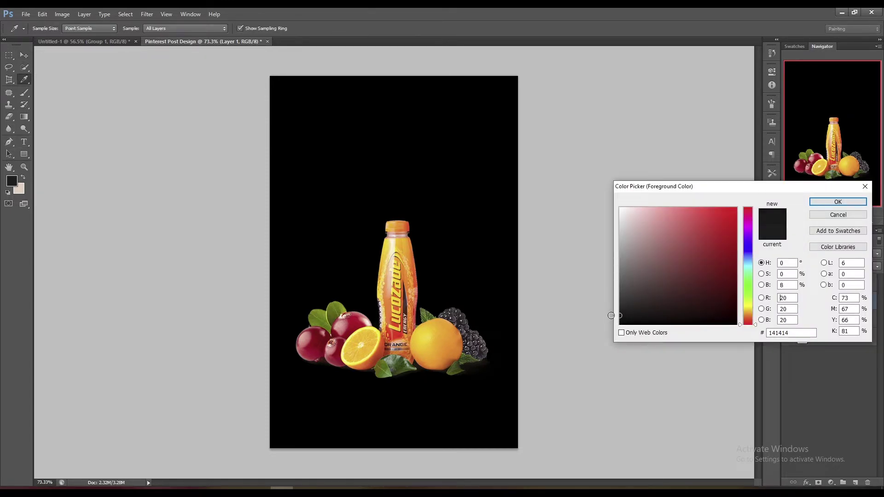
click(839, 202)
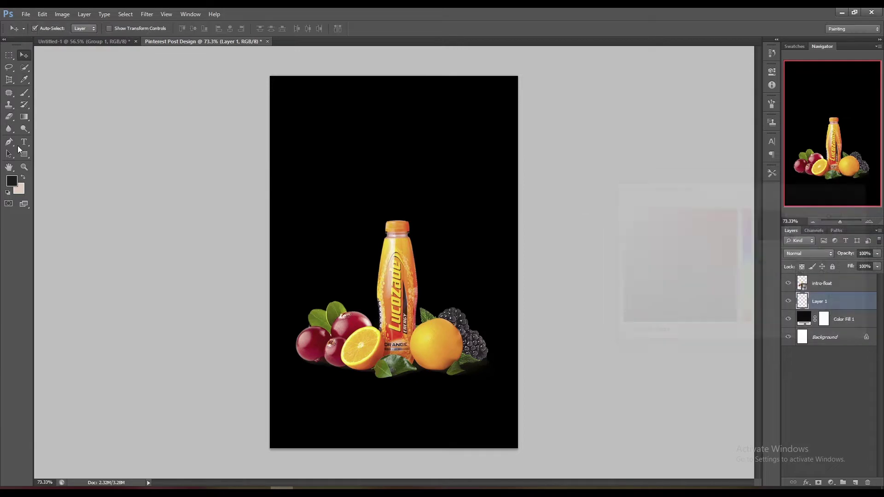
Paint soft grey glow strokes under the fruit with a smaller brush, then reselect intro-float.
click(24, 93)
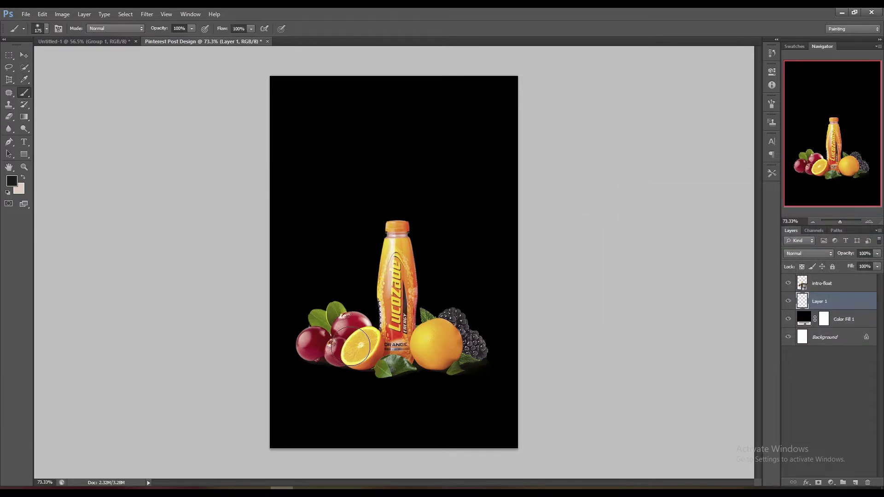
key(bracketright)
key(bracketright)
key(bracketright)
key(bracketright)
key(bracketright)
key(bracketright)
key(bracketright)
key(bracketright)
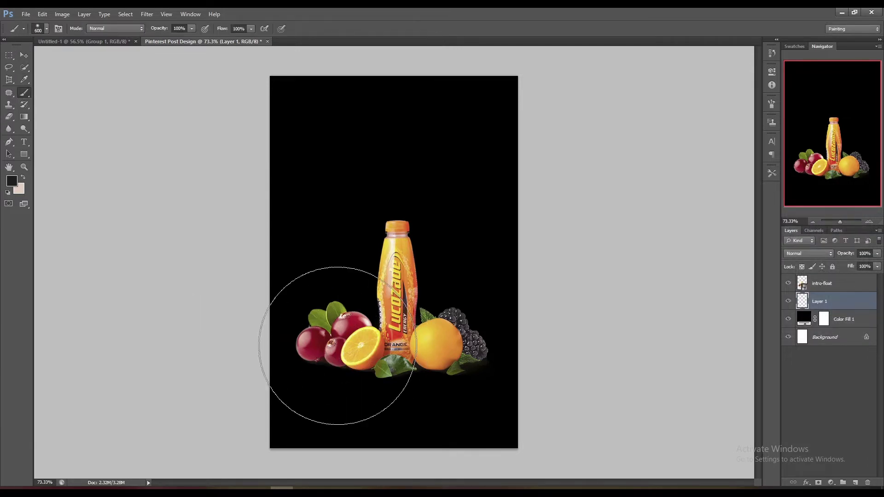
key(bracketleft)
drag(316, 351, 454, 355)
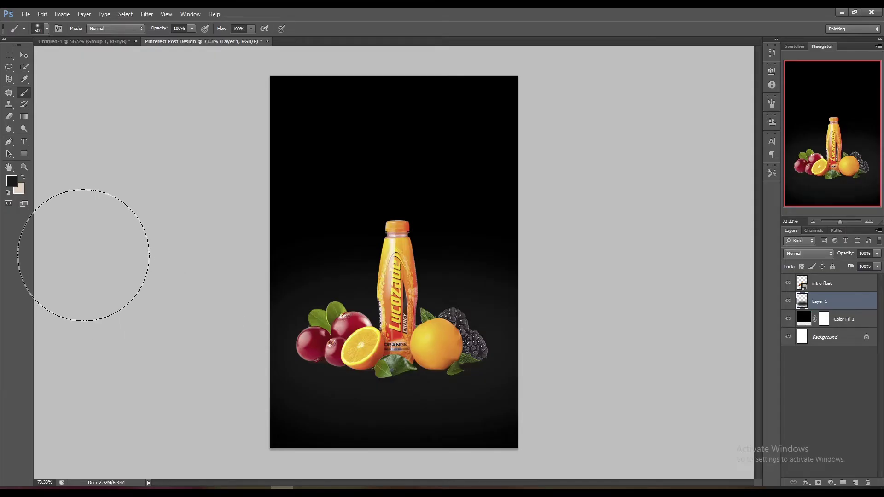
key(ctrl+z)
key(bracketleft)
key(bracketleft)
key(bracketleft)
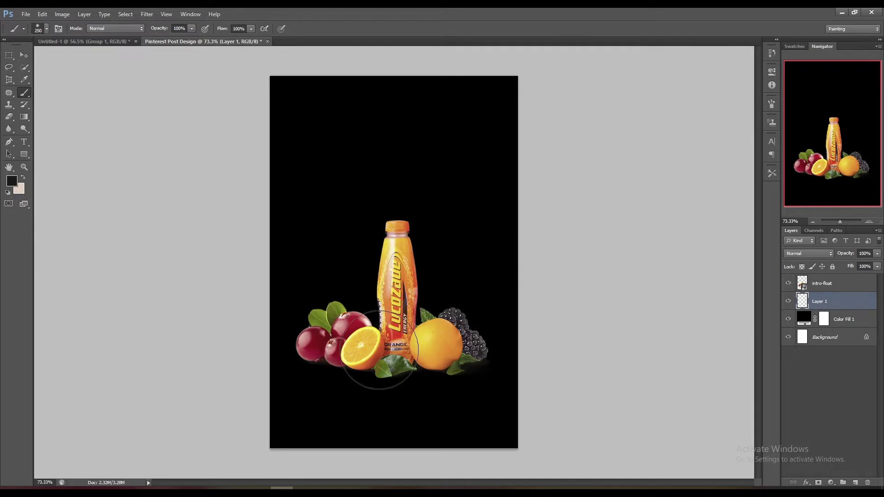
drag(296, 347, 505, 347)
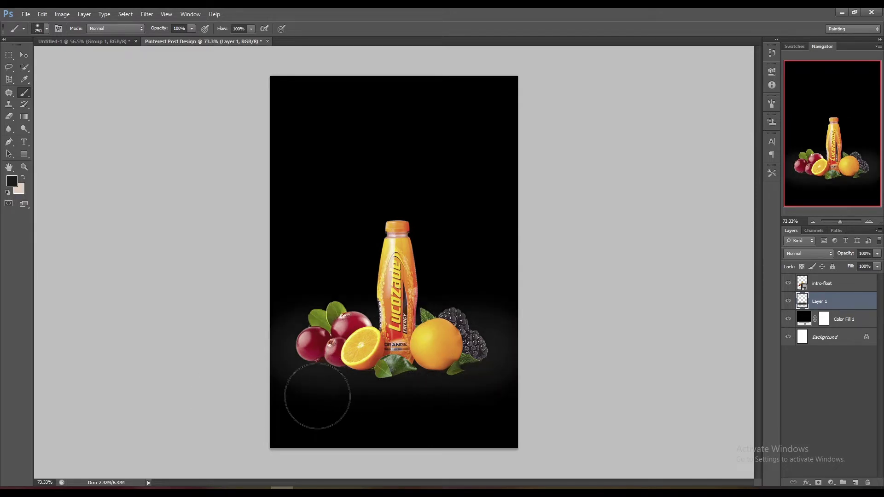
drag(300, 392, 506, 401)
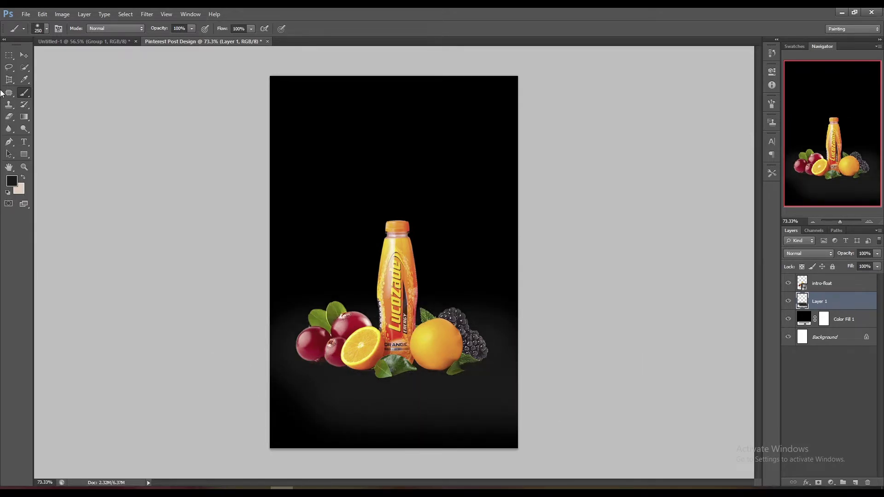
click(24, 54)
click(394, 329)
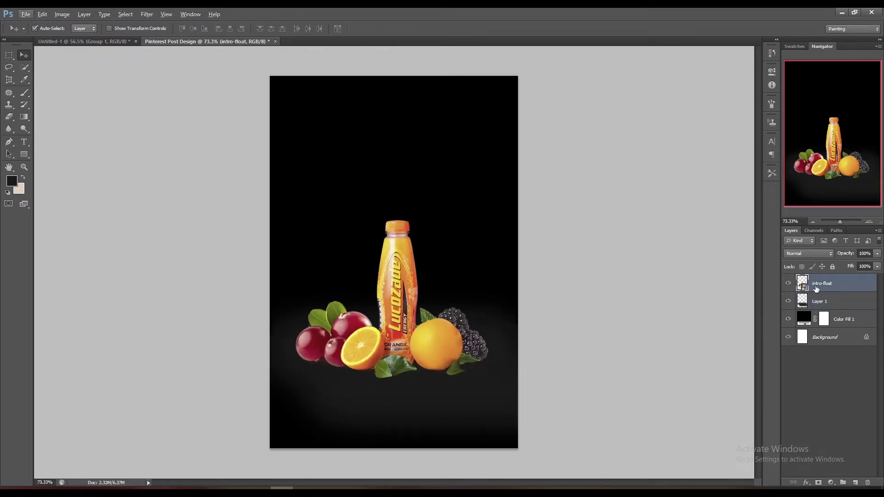
Duplicate intro-float, flip the copy upside down, and stretch it beneath the fruit.
key(ctrl+j)
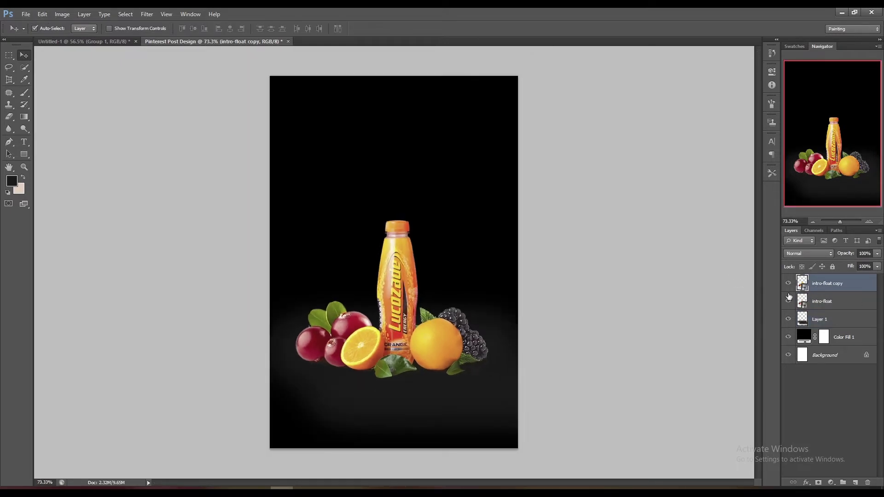
key(ctrl+t)
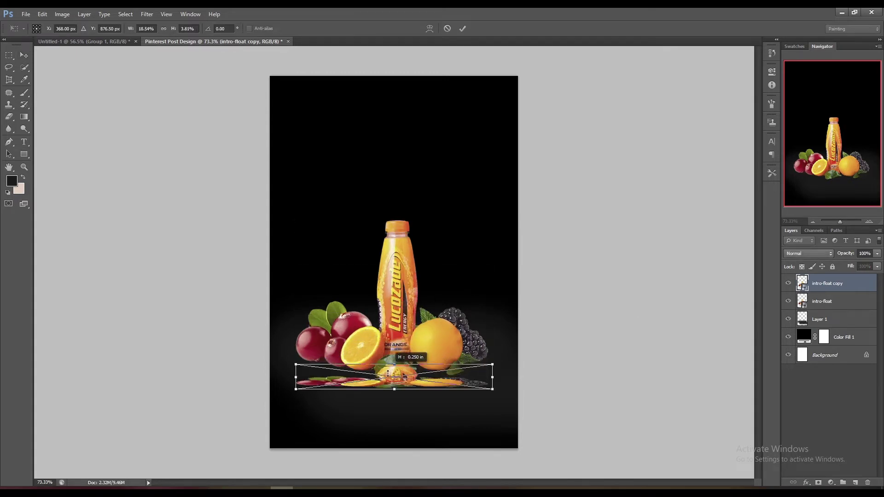
drag(394, 220, 392, 432)
scroll(386, 435, down, 2)
scroll(387, 436, down, 1)
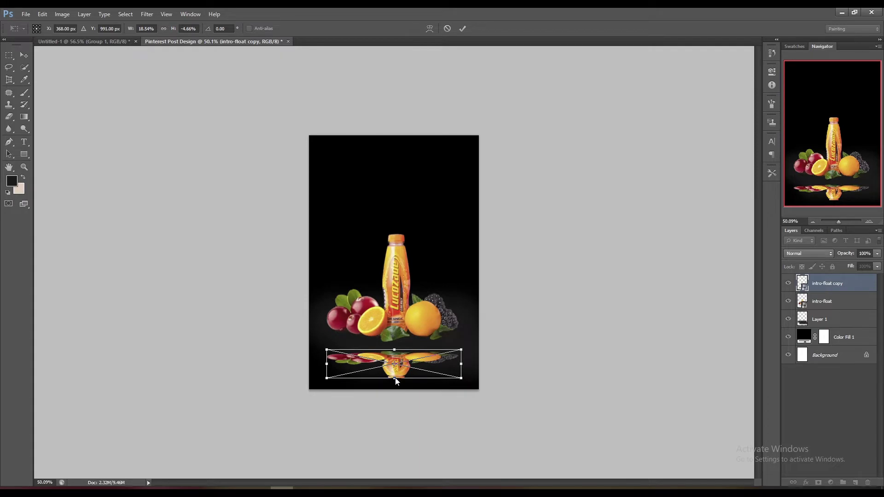
drag(395, 382, 386, 467)
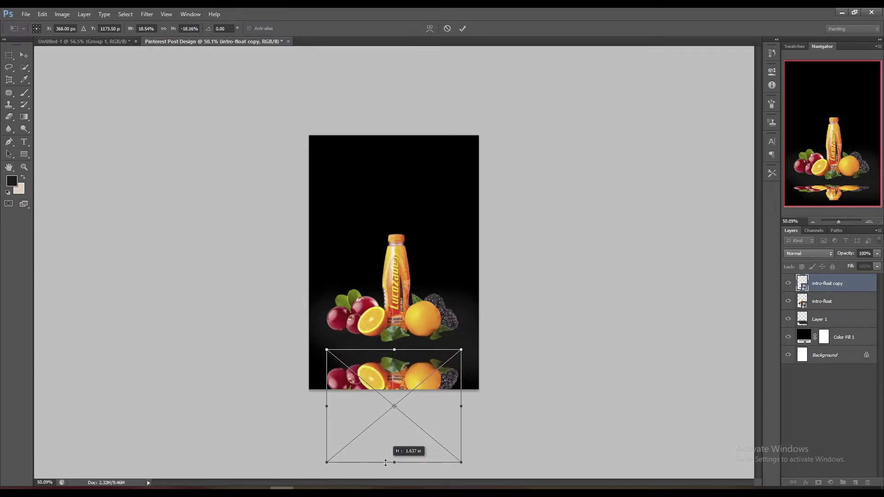
drag(386, 468, 386, 474)
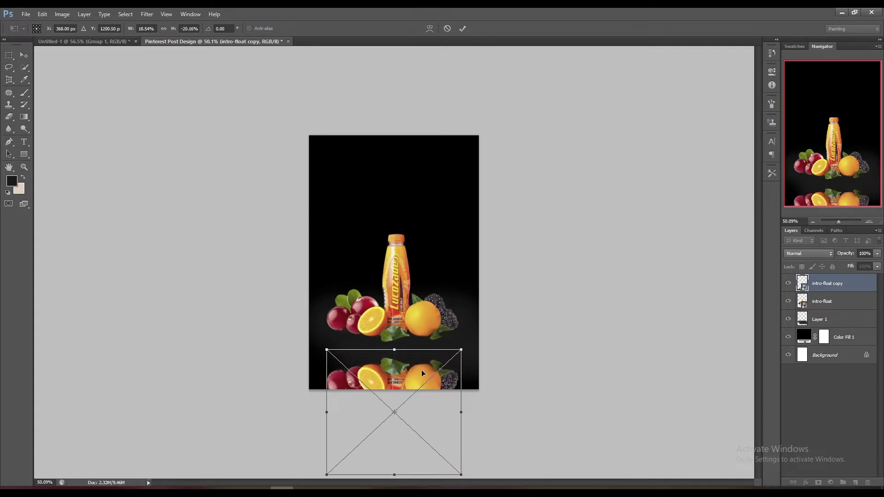
mouse_move(421, 370)
mouse_down()
mouse_move(413, 371)
mouse_move(413, 358)
mouse_up()
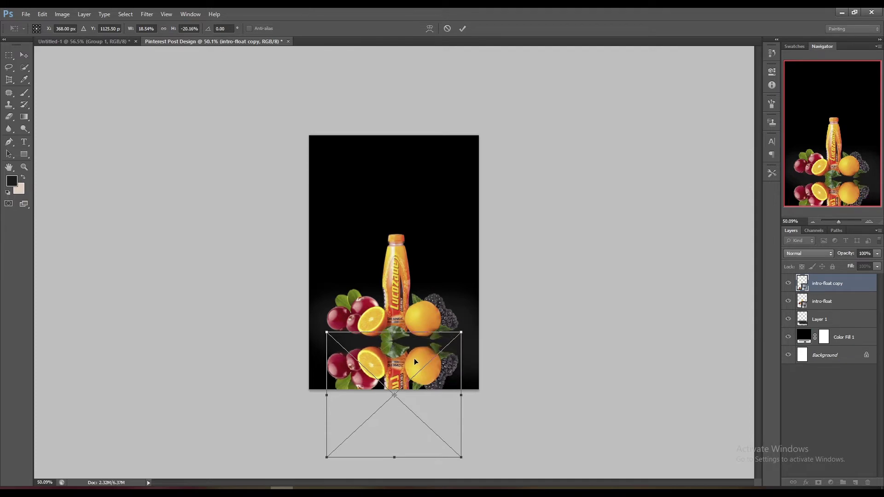
scroll(414, 358, up, 2)
scroll(398, 360, up, 1)
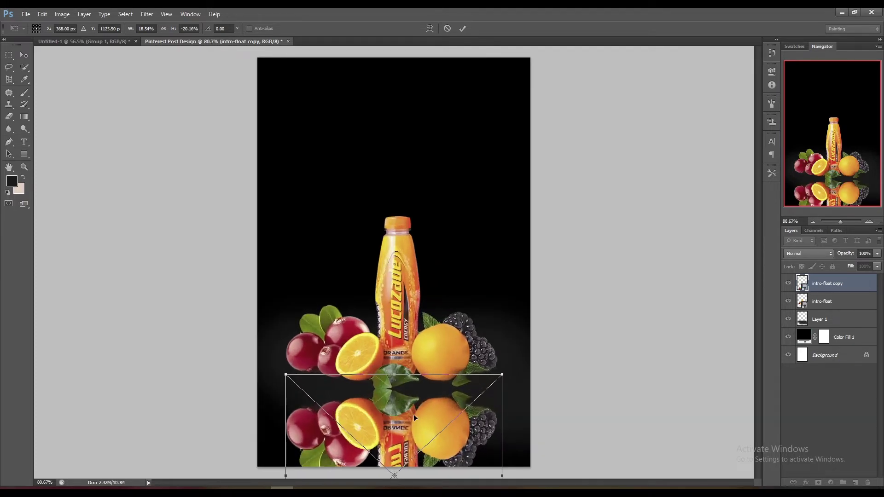
mouse_move(414, 415)
mouse_down()
mouse_move(416, 399)
mouse_move(428, 401)
mouse_up()
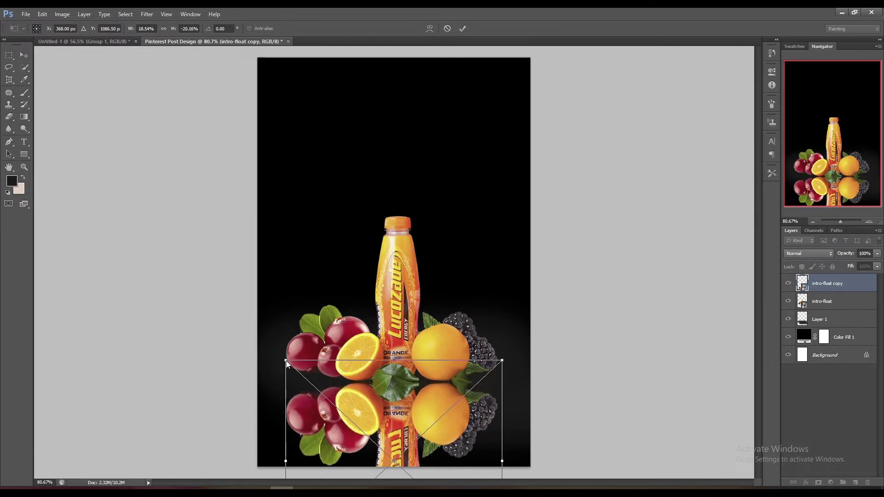
drag(286, 357, 286, 360)
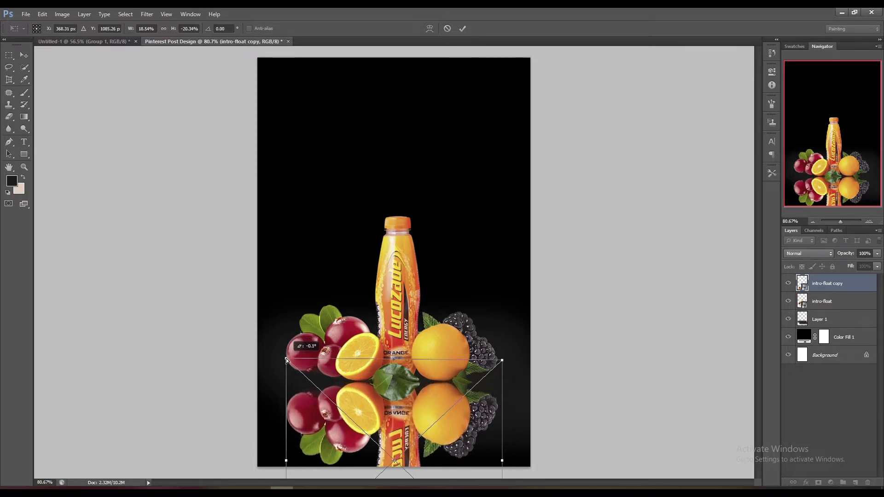
Warp the reflection's corners and mesh so it meets the base of the bottle and fruit.
right_click(299, 381)
click(321, 297)
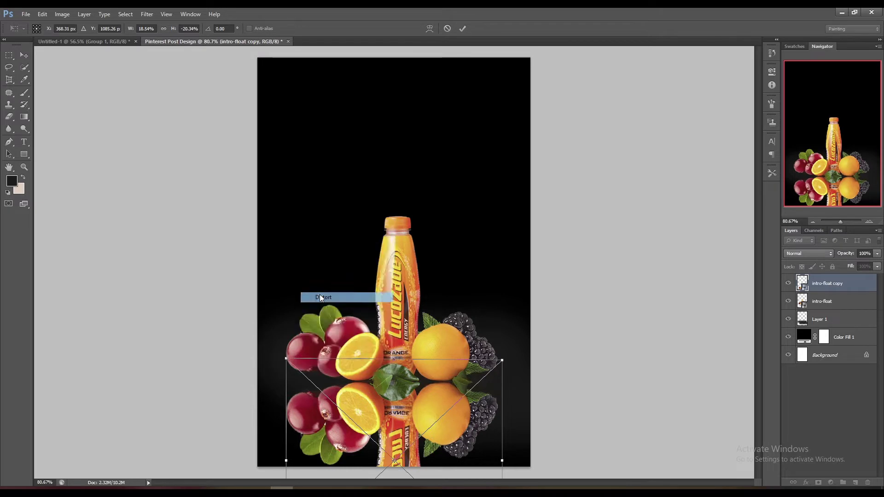
right_click(310, 230)
click(324, 310)
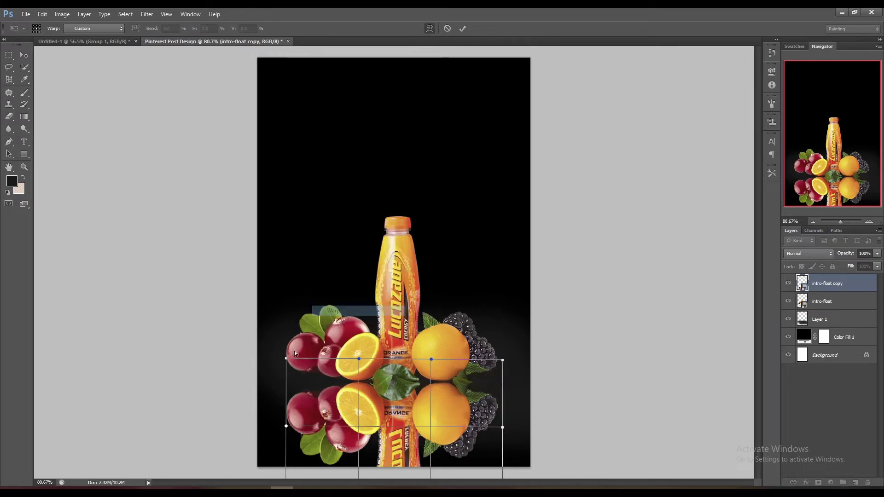
drag(286, 359, 286, 343)
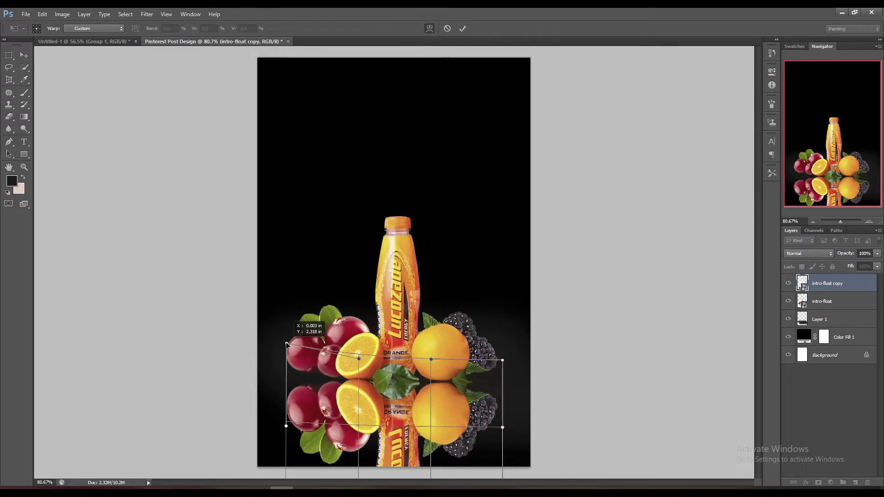
drag(503, 361, 501, 343)
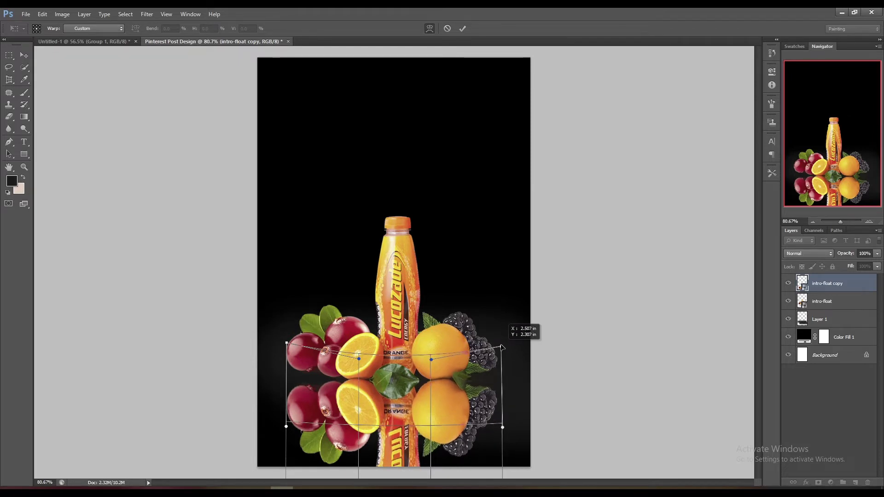
drag(394, 372, 394, 380)
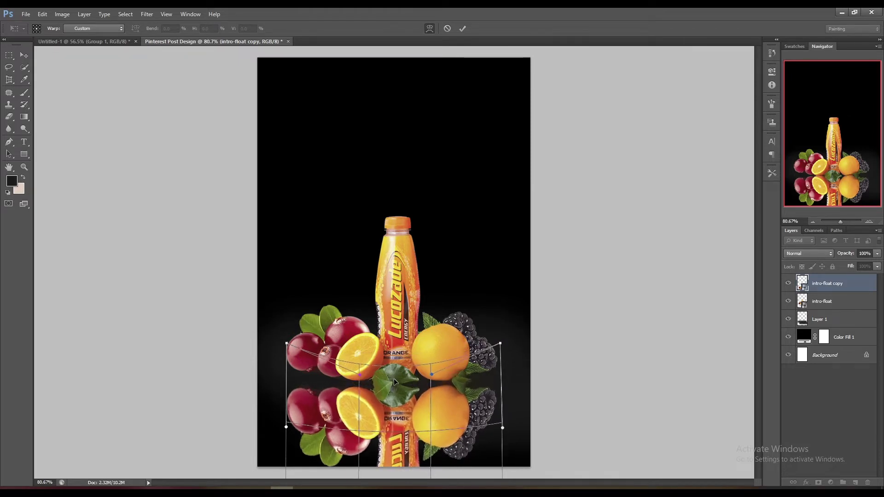
drag(327, 400, 327, 394)
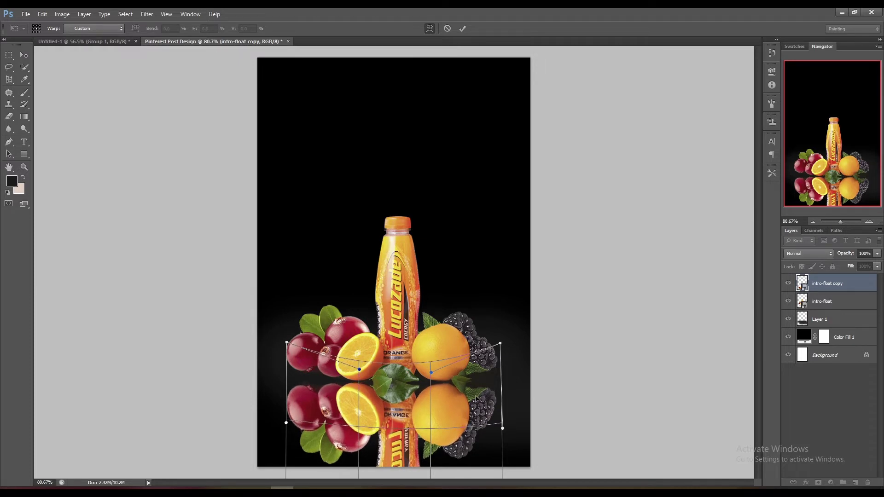
drag(297, 400, 297, 389)
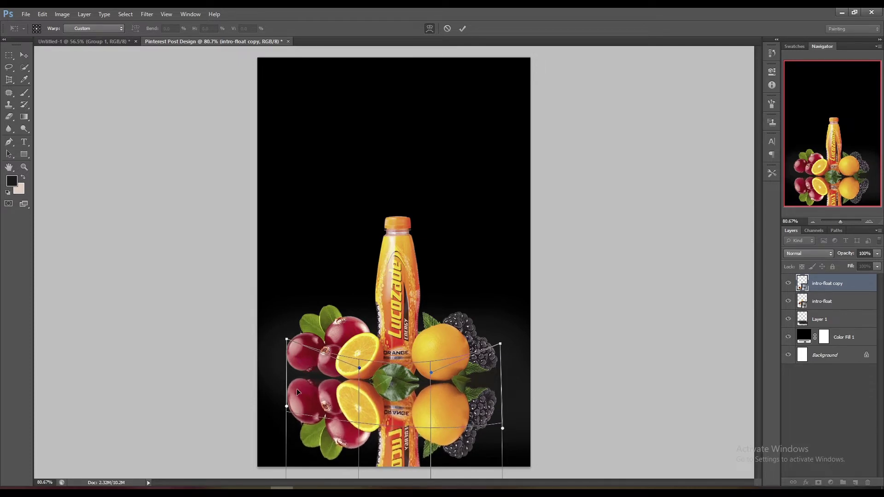
drag(359, 393, 358, 375)
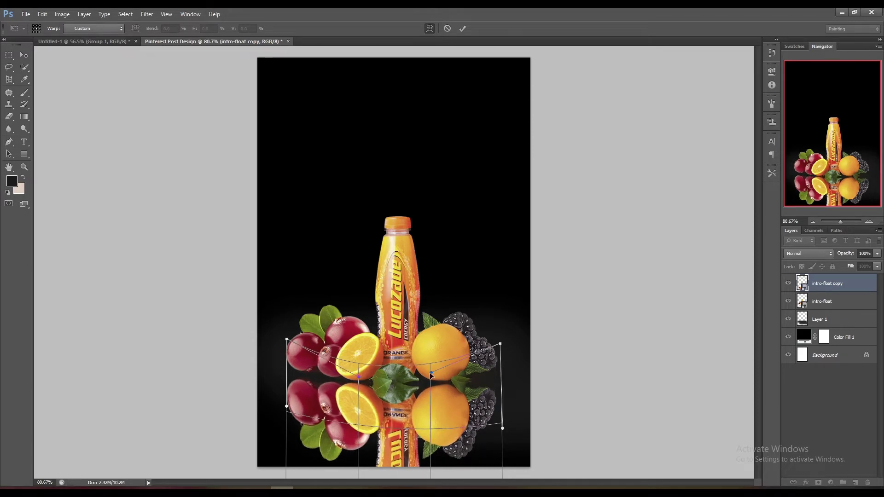
drag(431, 372, 435, 381)
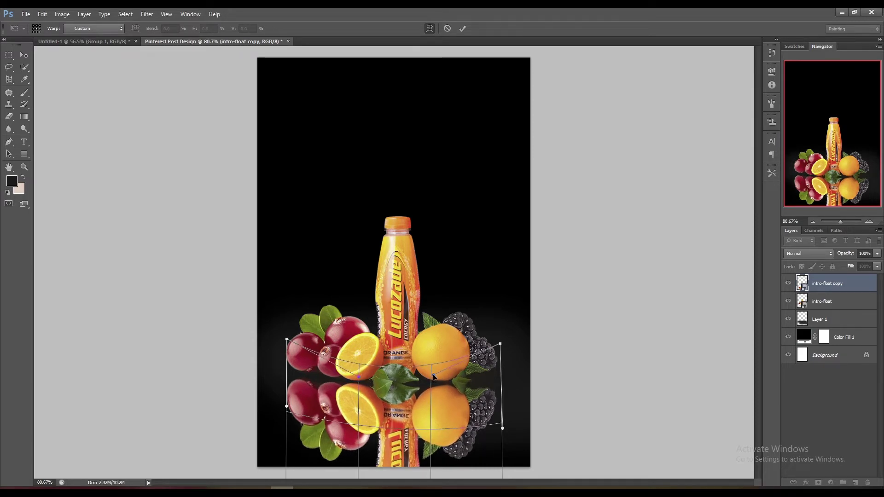
drag(360, 379, 357, 385)
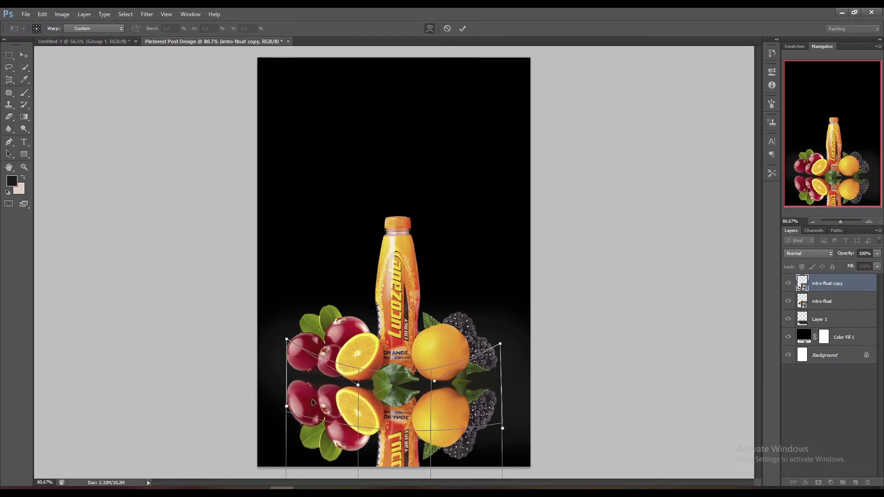
Commit the warp and move the fruit and its reflection up slightly.
click(463, 28)
scroll(401, 387, down, 3)
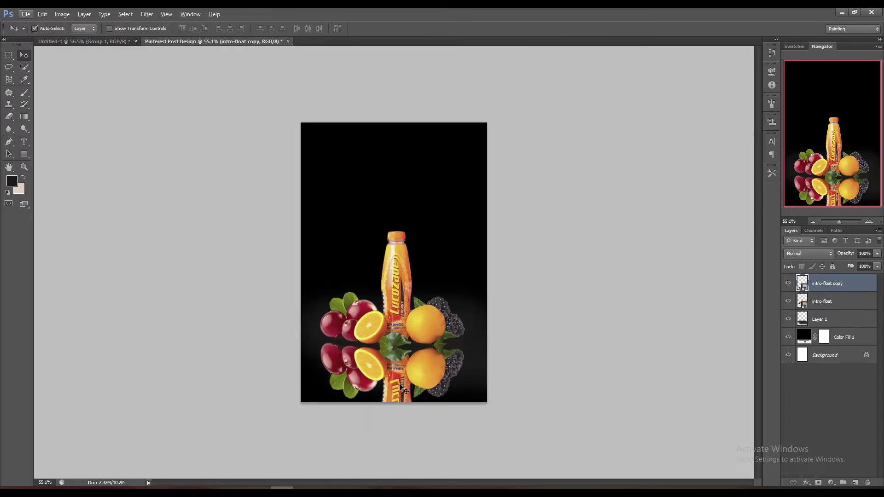
shift+click(822, 301)
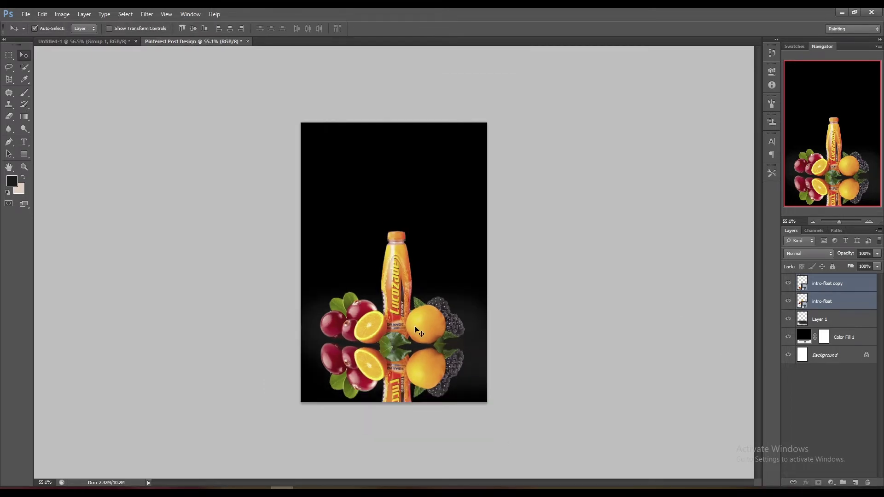
drag(415, 327, 414, 316)
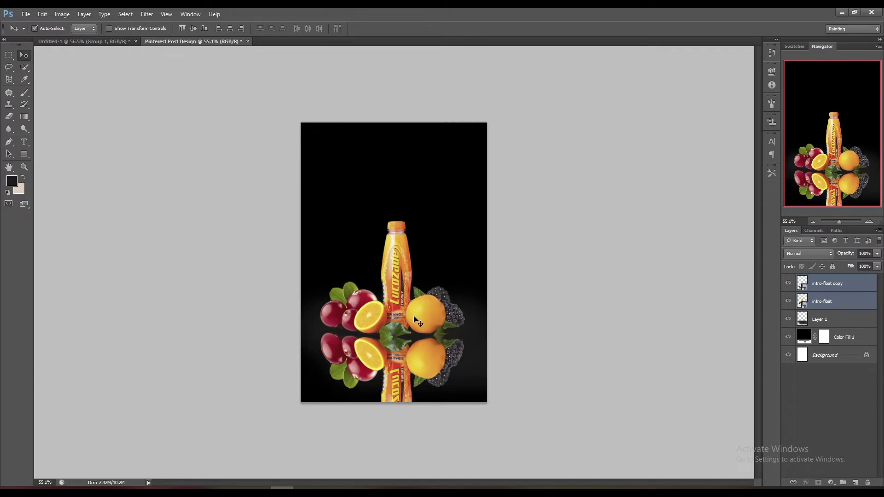
Move the reflection copy below intro-float, rasterize it, and add a layer mask.
click(829, 285)
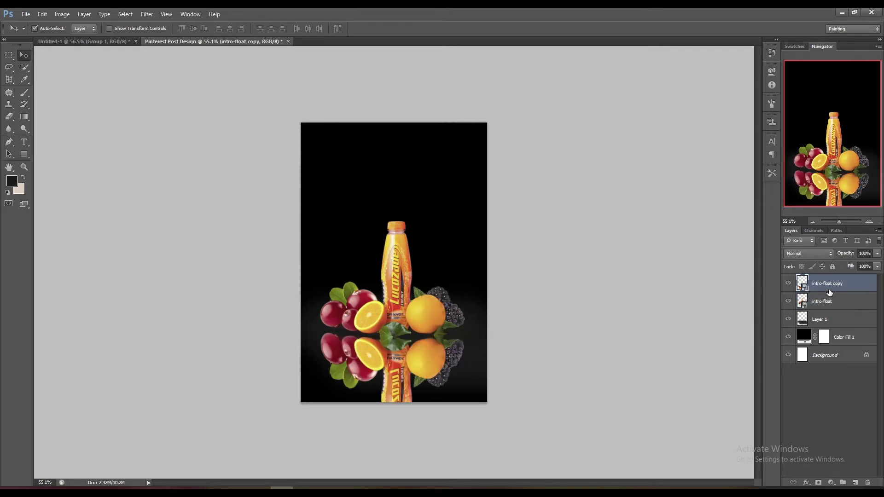
drag(829, 293, 831, 308)
right_click(833, 304)
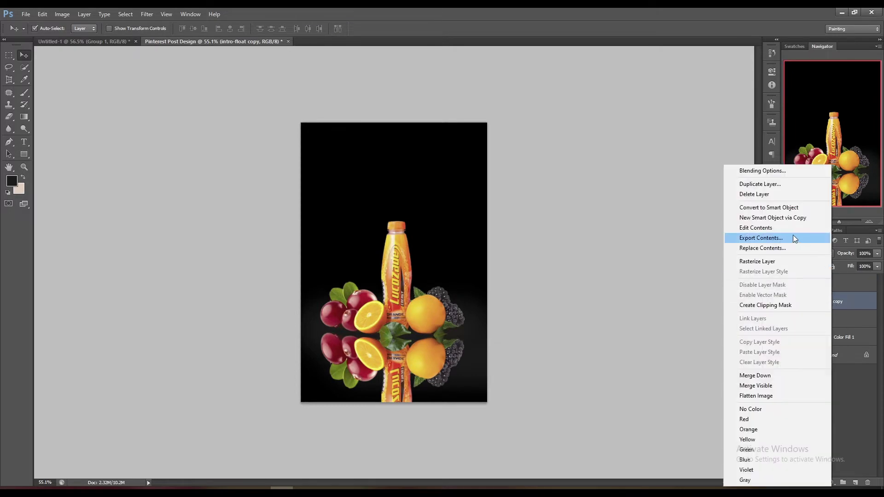
click(793, 259)
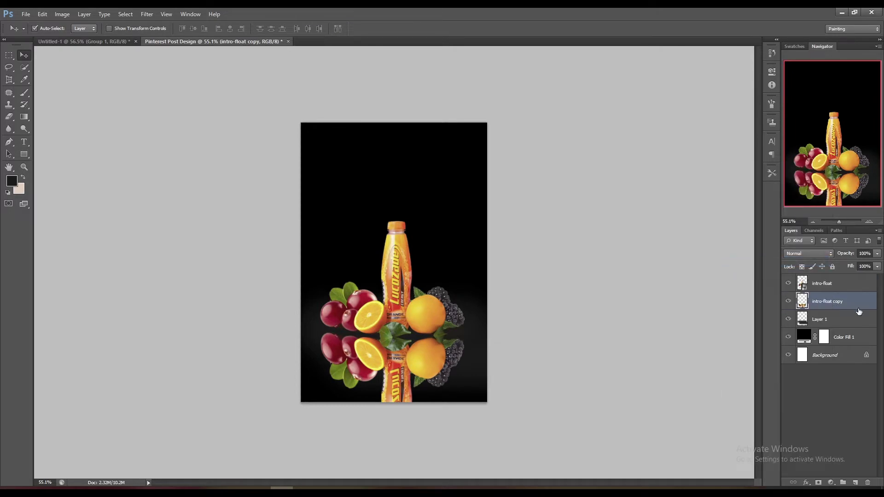
click(819, 483)
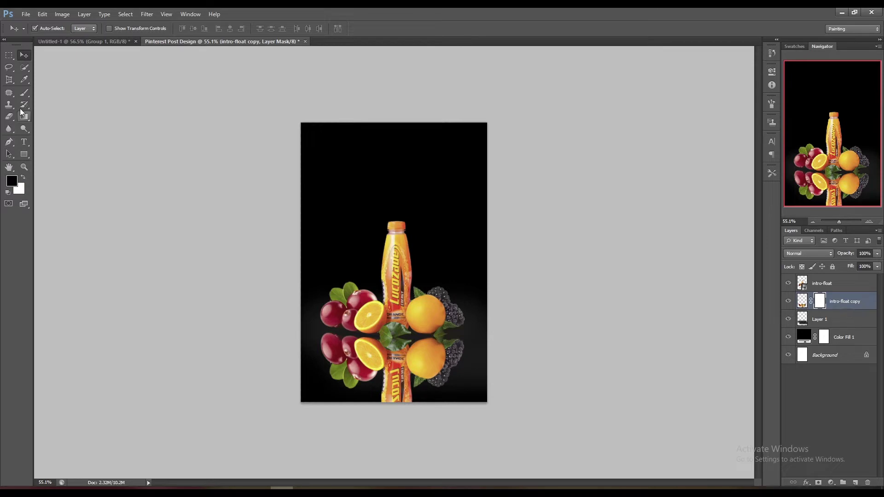
Paint black on the mask with an enlarged brush to fade the reflection's bottom.
click(25, 93)
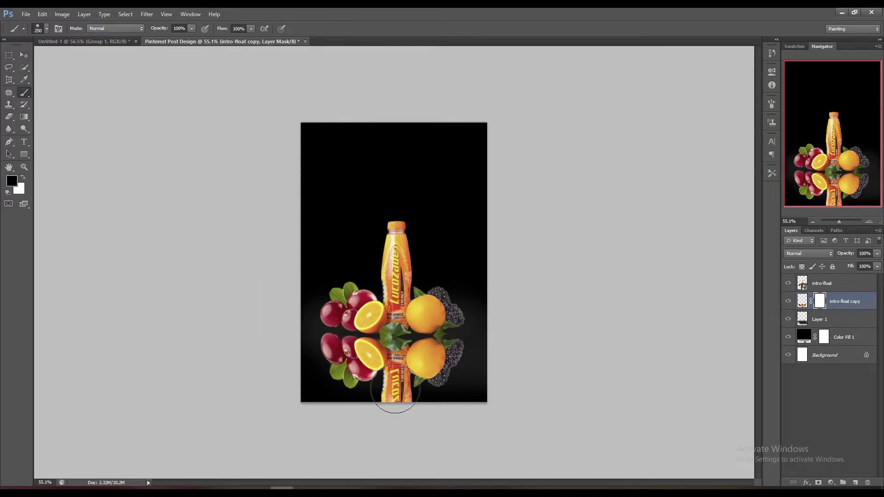
key(bracketright)
key(bracketright)
drag(470, 411, 287, 428)
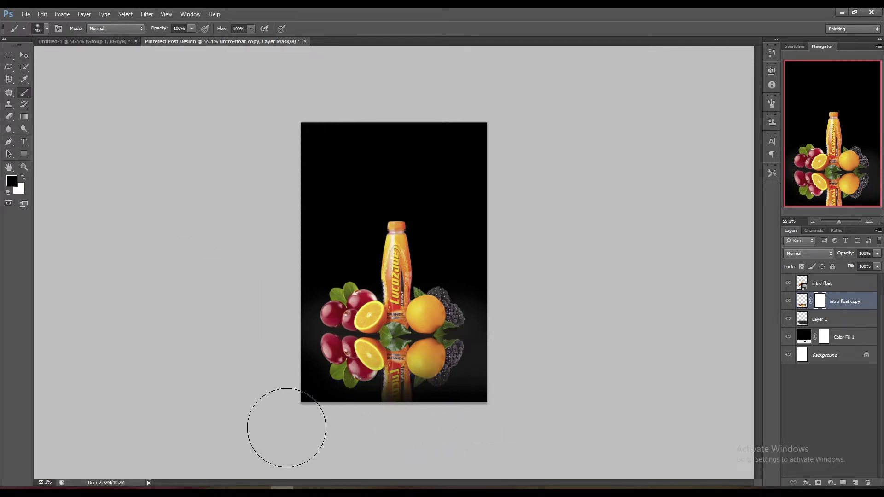
mouse_move(488, 422)
mouse_down()
mouse_move(265, 404)
mouse_move(529, 389)
mouse_move(320, 381)
mouse_move(432, 404)
mouse_move(237, 438)
mouse_move(503, 375)
mouse_up()
Fade the orange and cherry reflections further with a much larger brush.
key(bracketleft)
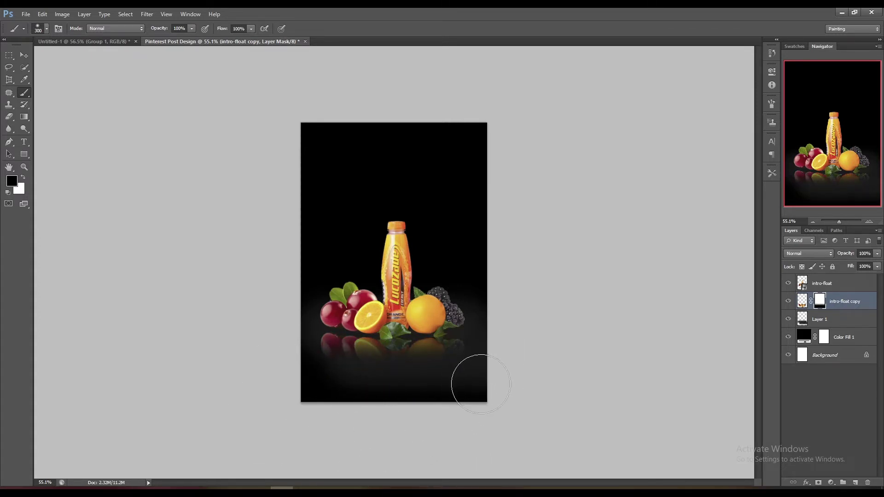
key(bracketright)
key(bracketright)
key(bracketright)
key(bracketright)
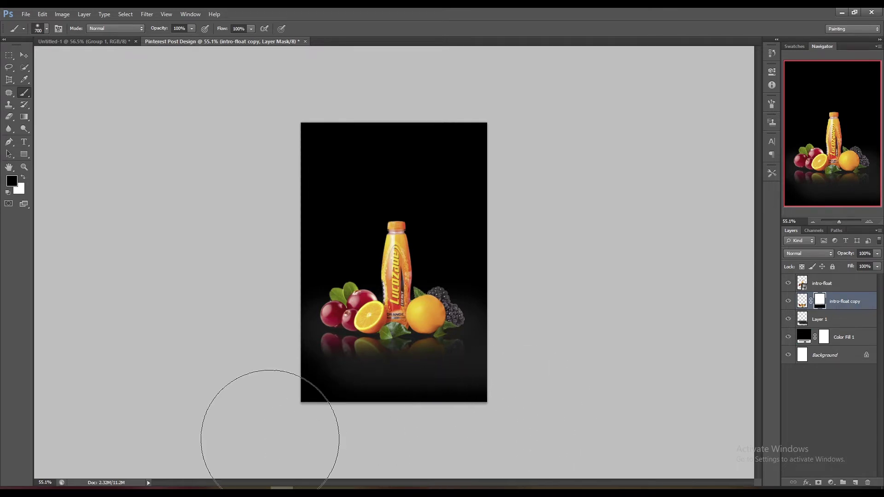
drag(476, 425, 272, 435)
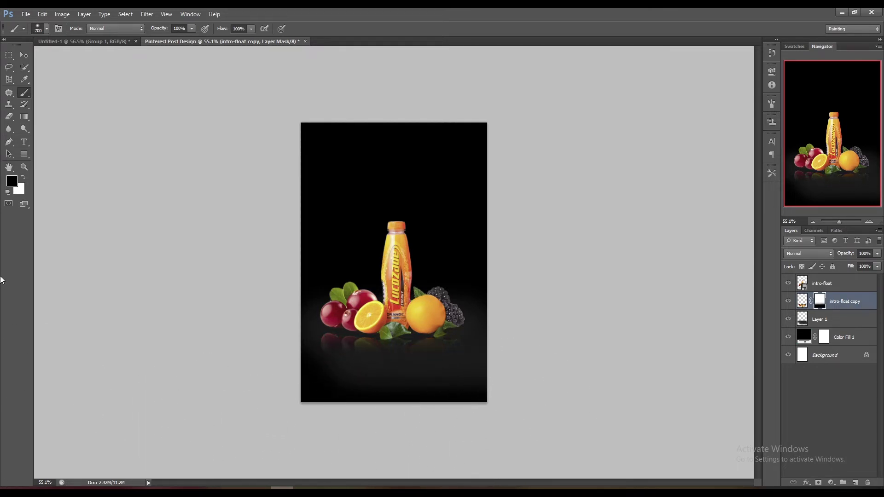
scroll(403, 403, up, 5)
scroll(401, 416, up, 1)
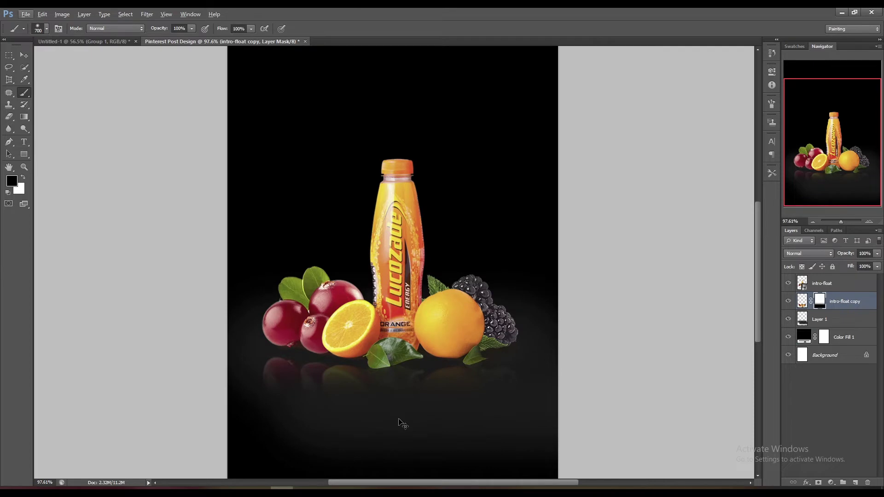
scroll(401, 417, down, 2)
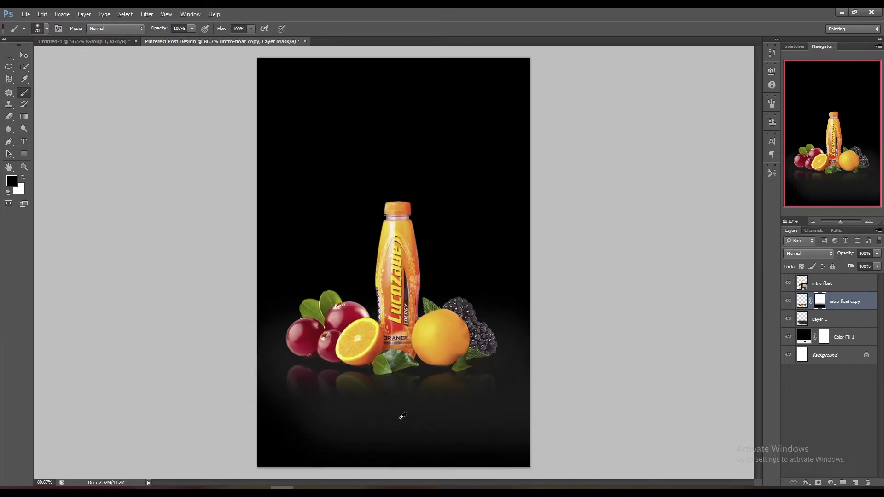
click(24, 54)
scroll(427, 244, down, 1)
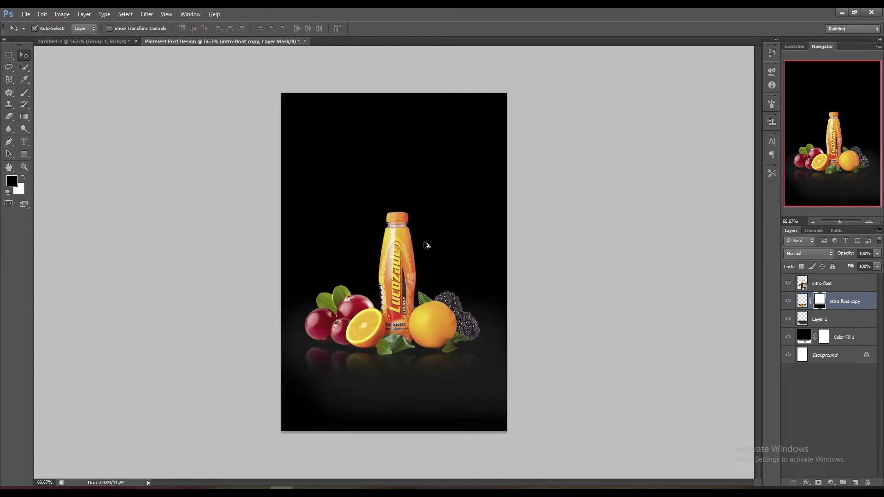
scroll(427, 245, up, 1)
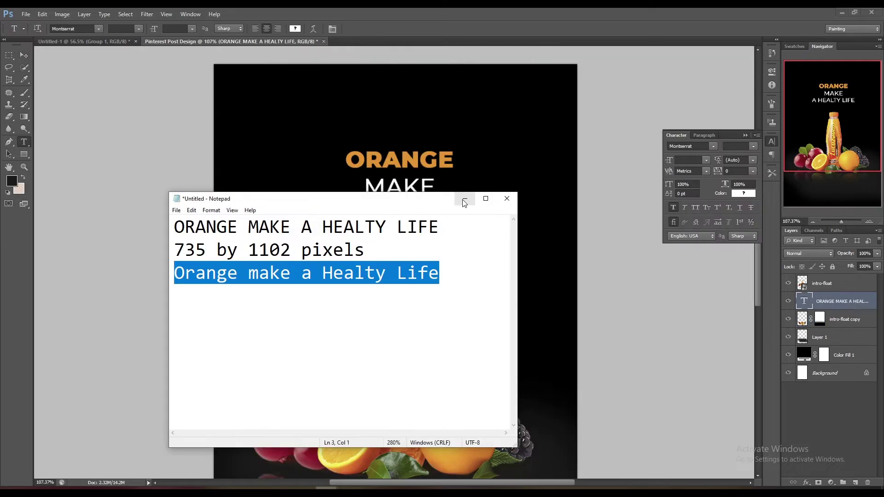
Replace the MAKE A HEALTY LIFE headline with the pasted new wording.
click(464, 202)
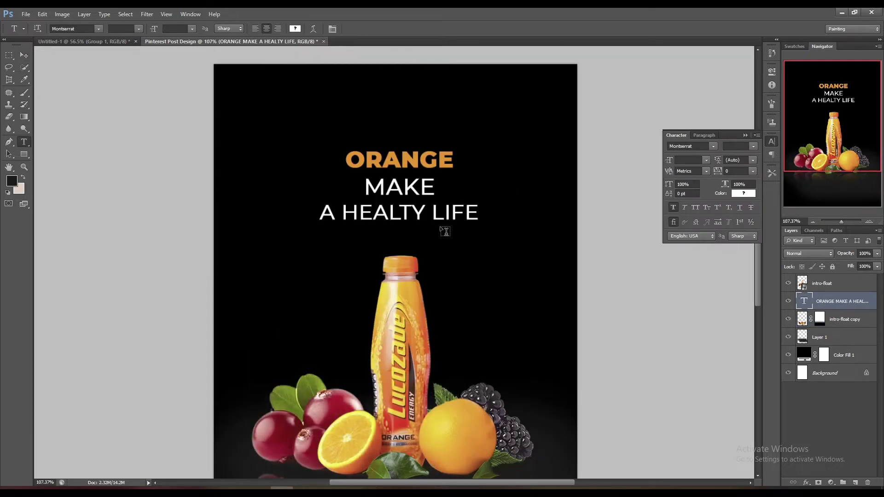
click(446, 212)
mouse_move(479, 214)
mouse_down()
mouse_move(354, 188)
mouse_move(335, 153)
mouse_up()
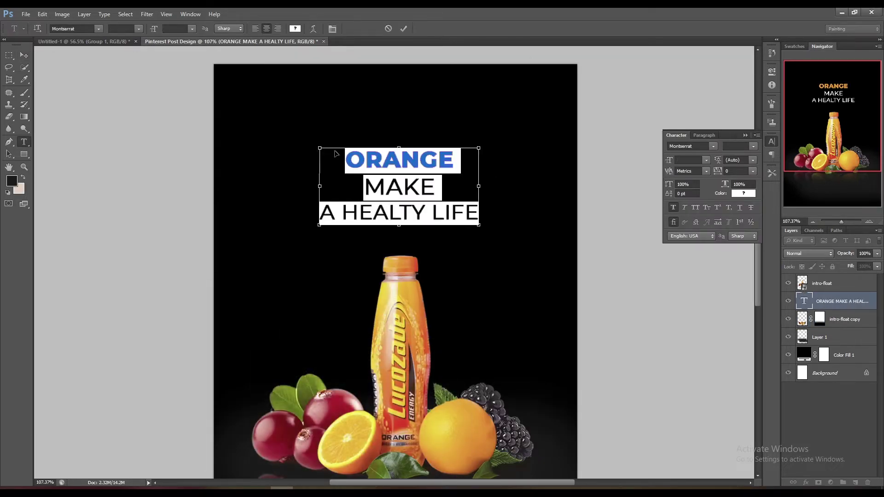
text(Orange make a Healty Life)
key(ctrl+Return)
Break the headline into Orange / make a Healty / Life and turn off Faux Bold.
click(358, 162)
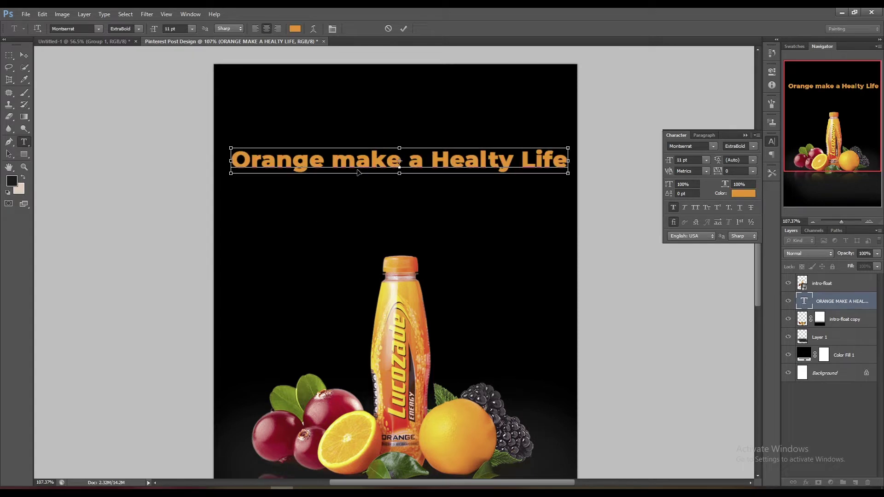
key(ctrl+a)
click(371, 161)
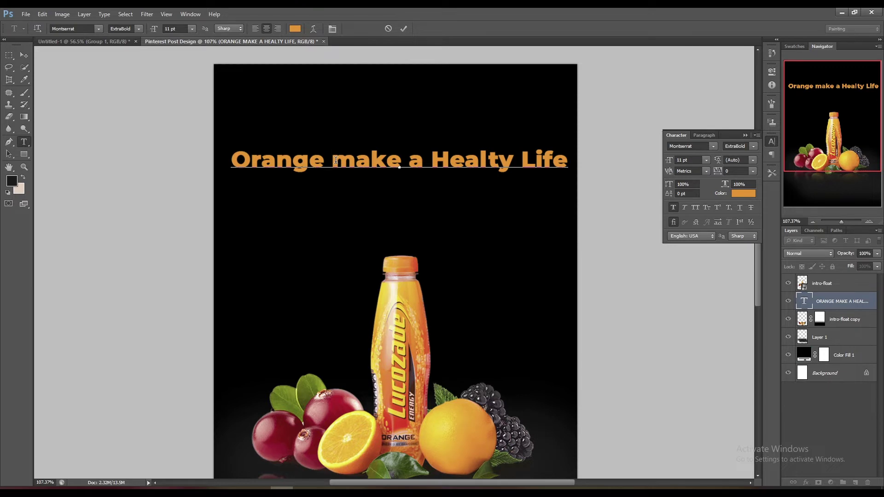
key(Return)
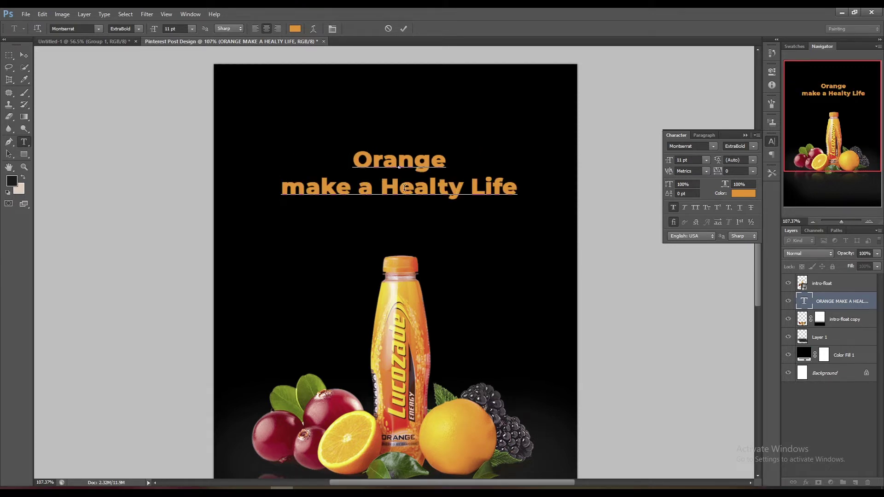
click(472, 187)
key(Return)
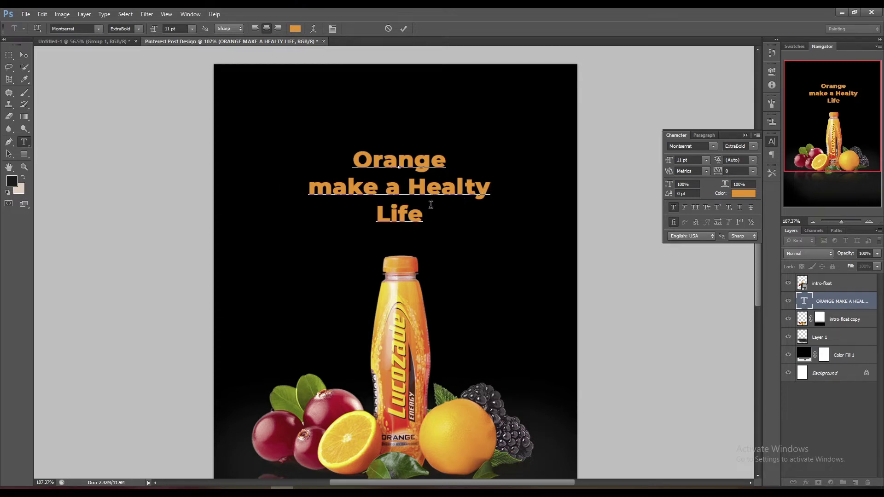
key(ctrl+a)
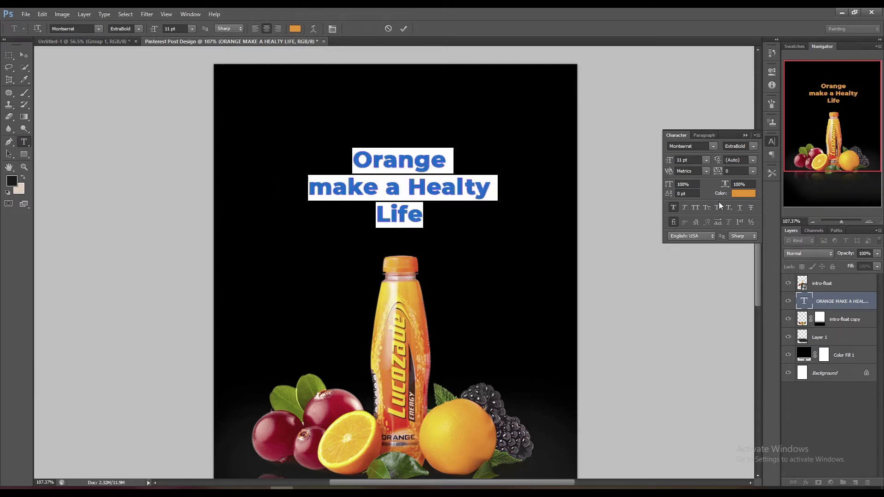
click(677, 206)
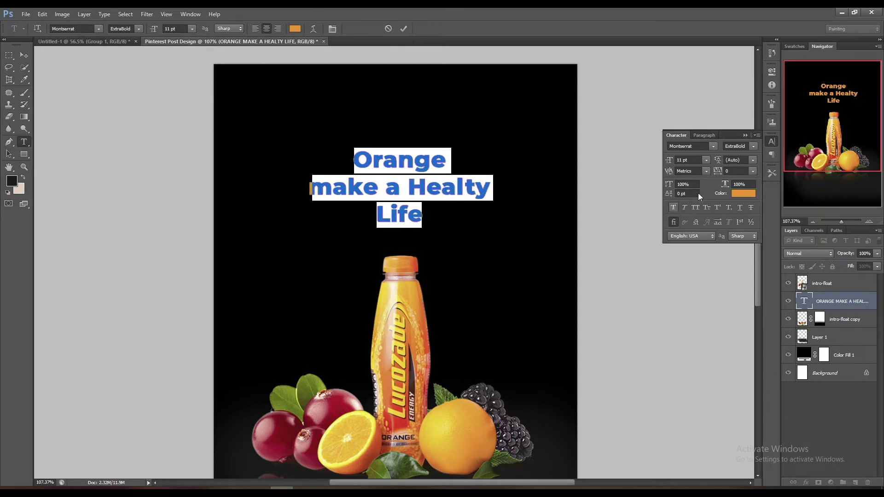
Set the headline to Regular weight in a slightly darker orange.
click(753, 145)
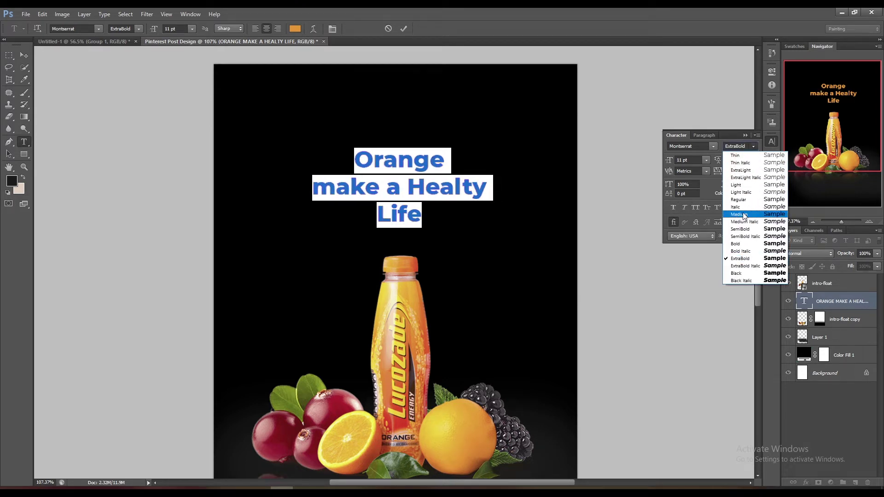
click(739, 200)
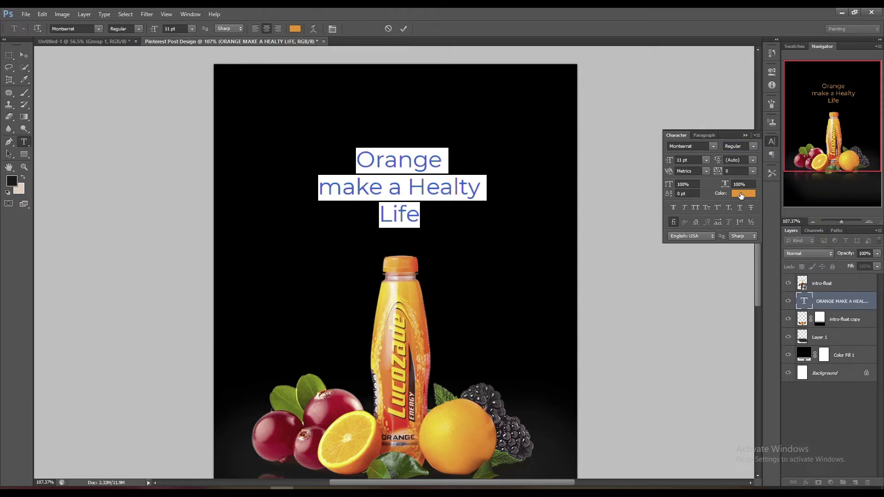
click(741, 196)
drag(719, 233, 753, 206)
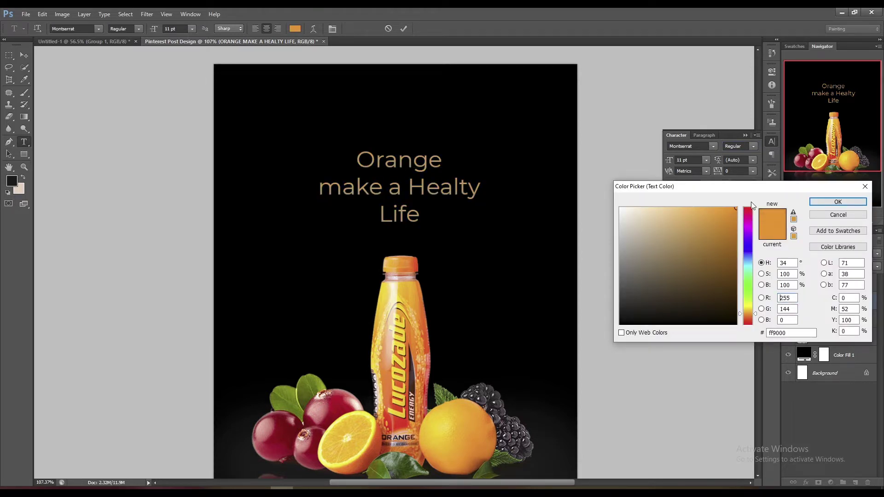
click(824, 202)
Make the word Orange Bold at 17 pt.
click(449, 162)
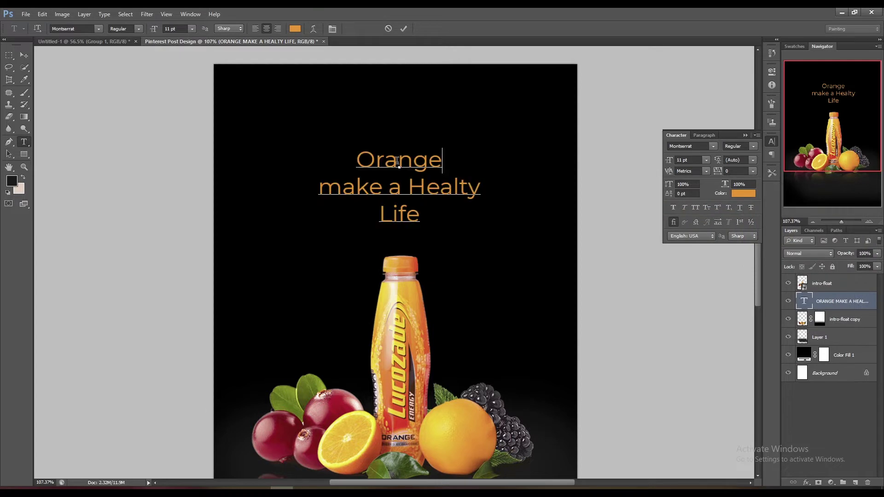
drag(454, 161, 339, 160)
click(753, 146)
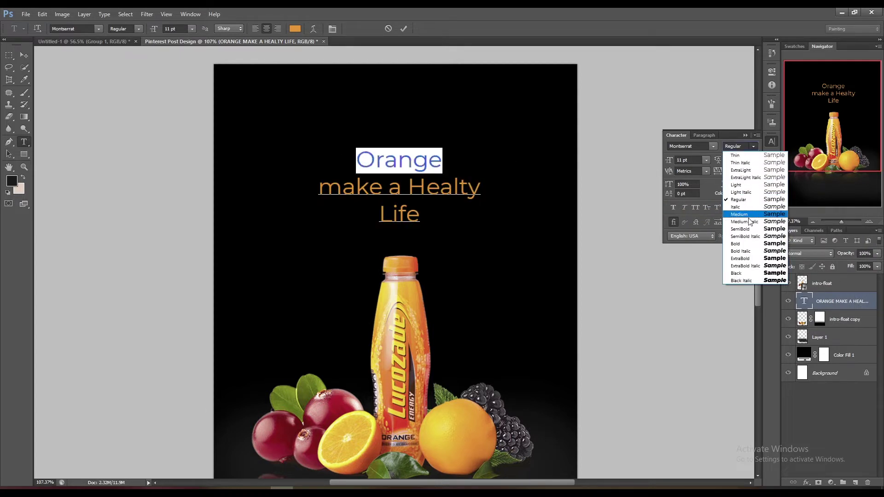
click(742, 240)
click(754, 148)
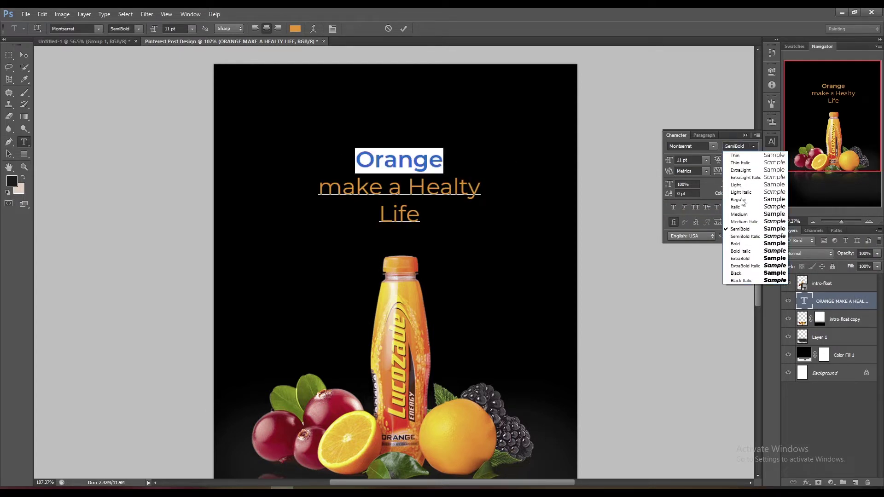
click(739, 249)
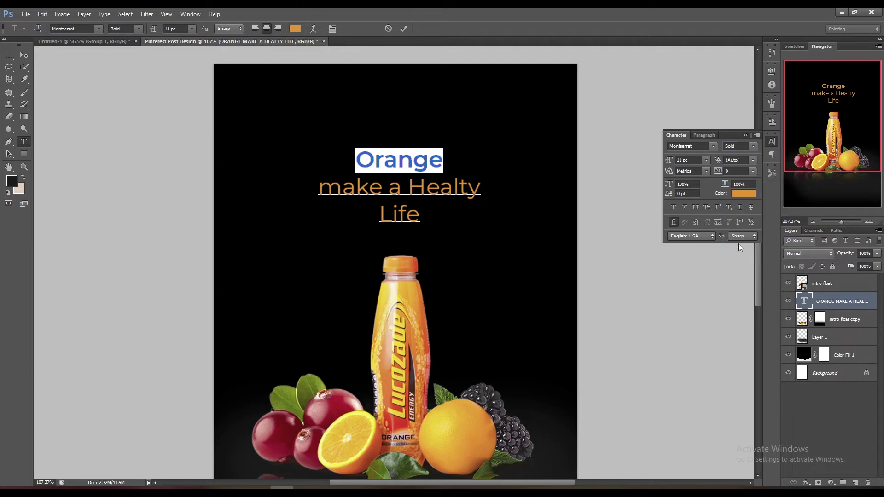
click(696, 160)
scroll(696, 160, up, 3)
scroll(696, 160, up, 1)
scroll(695, 160, up, 2)
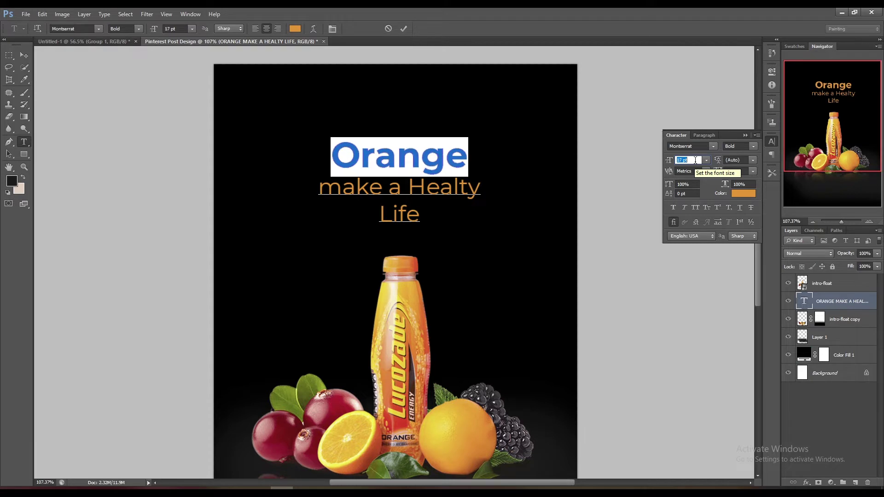
Select the 'make a Healty' and 'Life' lines of the headline.
click(402, 189)
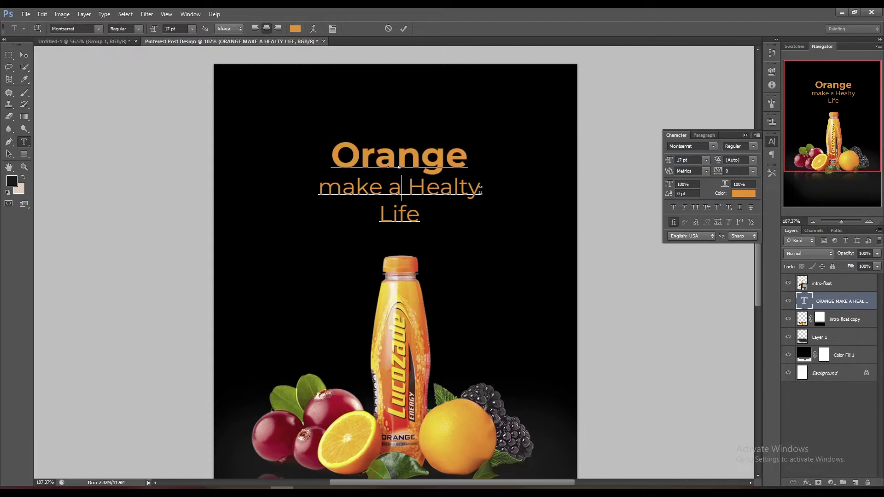
drag(481, 190, 312, 188)
drag(434, 217, 321, 186)
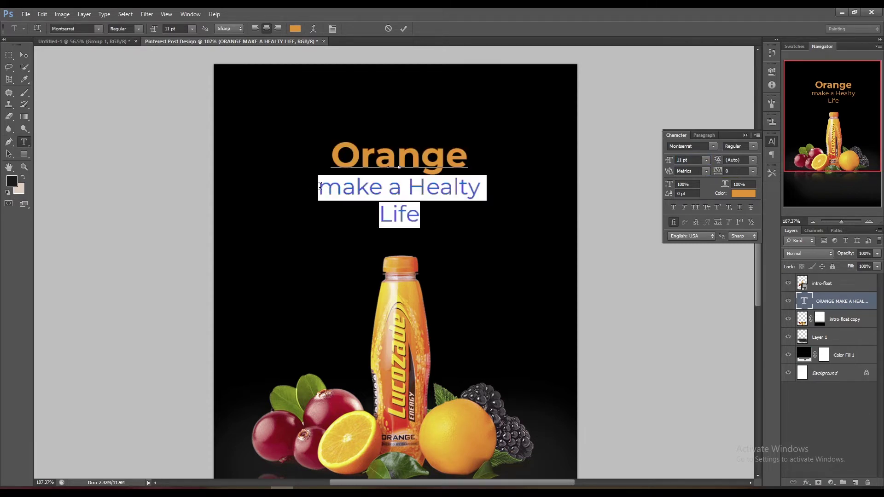
Make the lower tagline lines white.
click(743, 194)
click(620, 209)
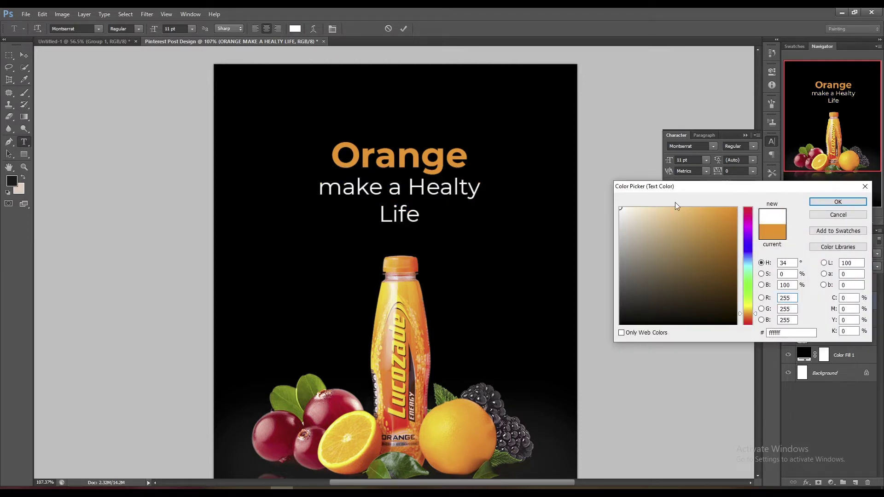
click(818, 203)
click(378, 216)
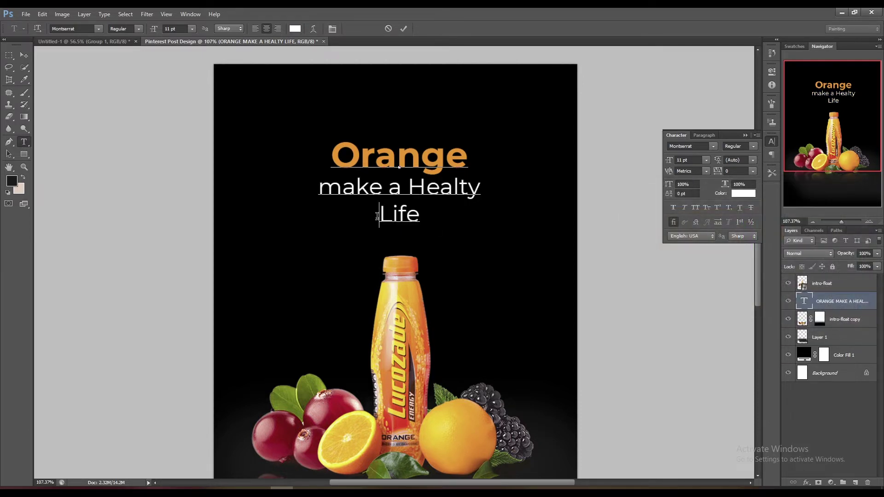
Join the tagline into one line, 'Make a Healty Life', and move the title higher.
key(BackSpace)
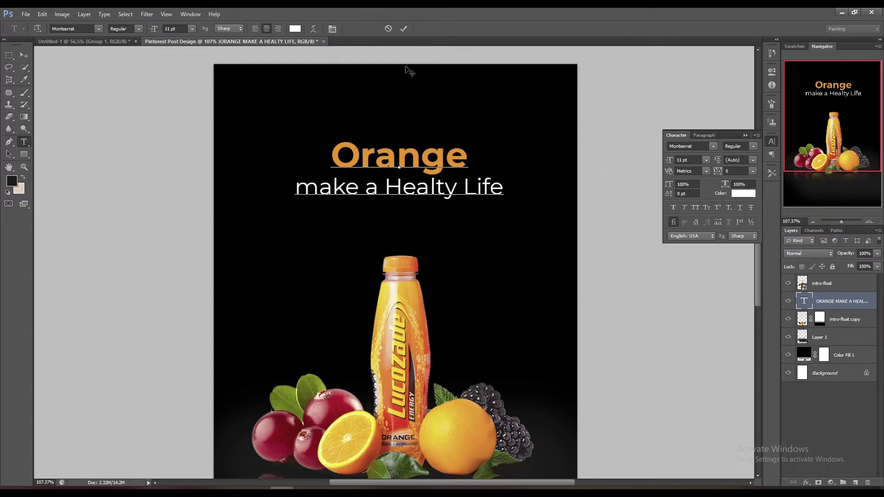
drag(318, 186, 288, 185)
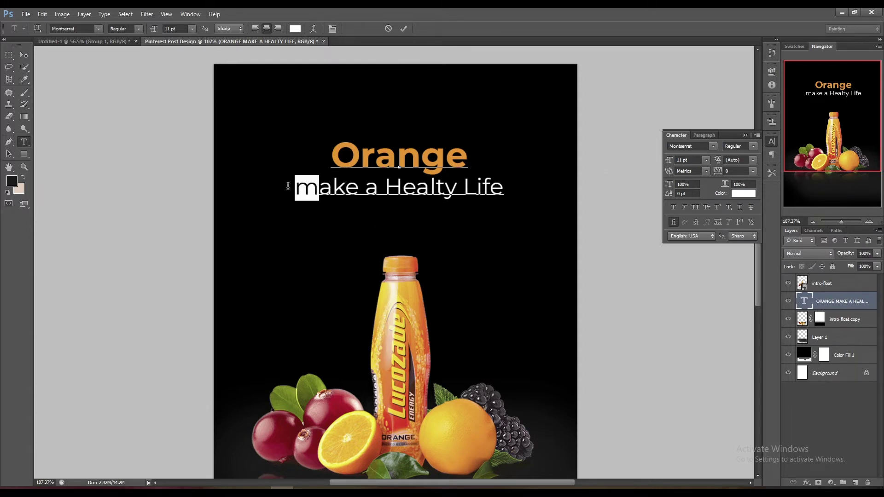
text(M)
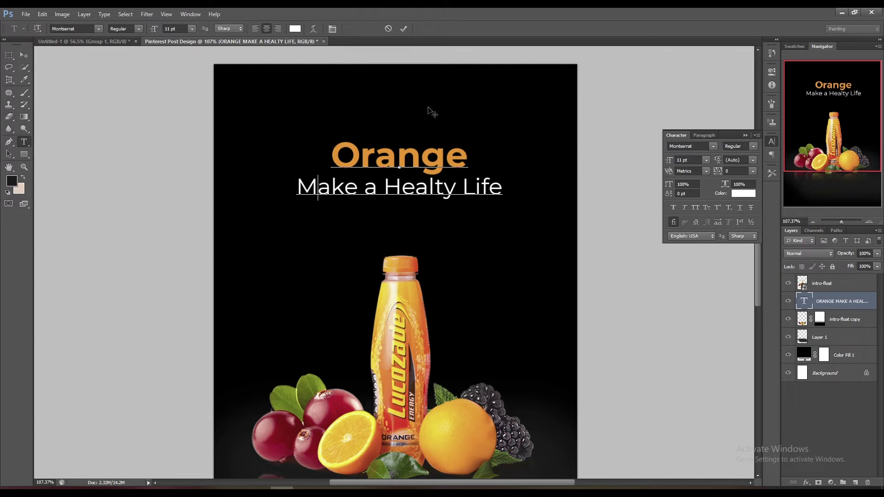
click(404, 28)
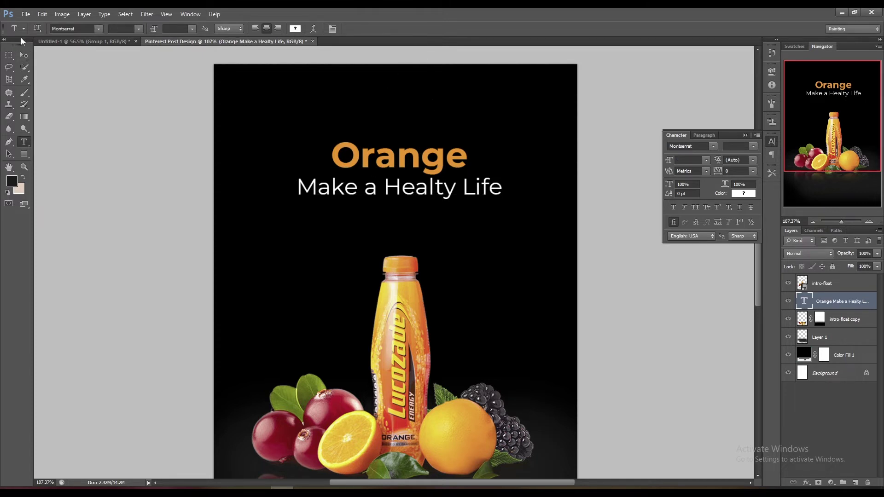
click(24, 55)
mouse_move(373, 165)
mouse_down()
mouse_move(370, 126)
mouse_move(521, 114)
mouse_up()
Set the word 'Orange' to ExtraBold at 19 pt.
key(t)
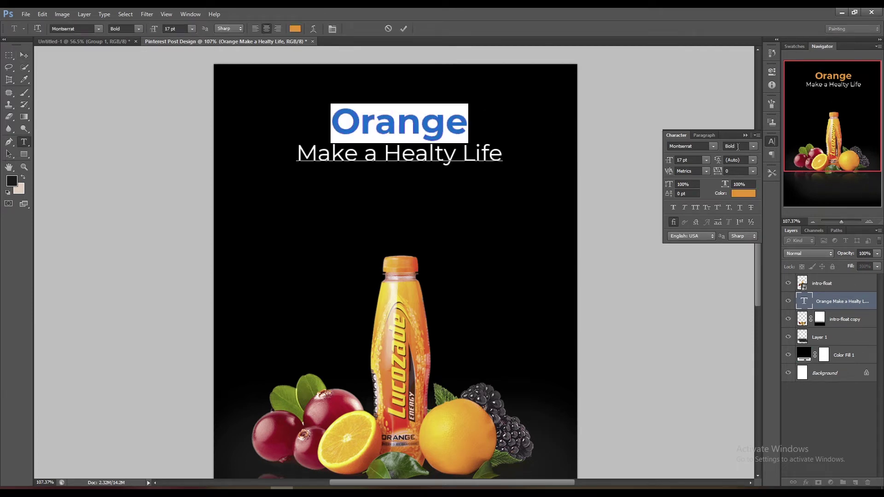
click(738, 146)
click(748, 260)
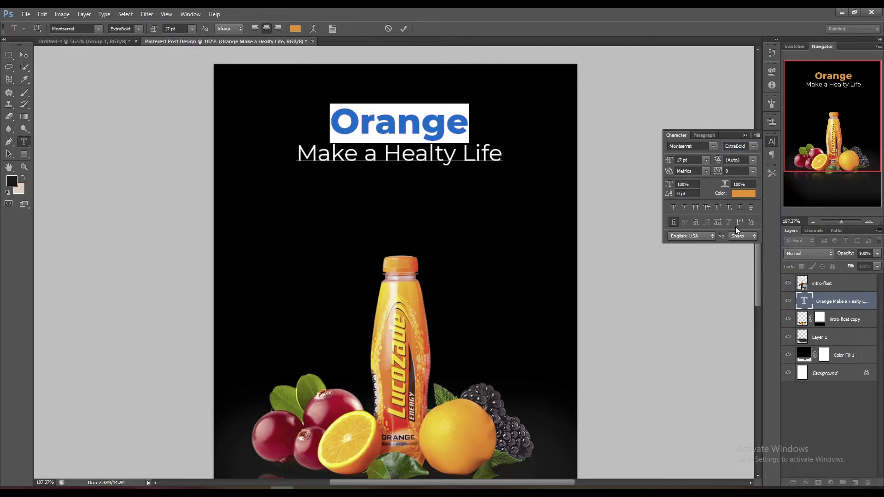
click(698, 162)
scroll(698, 161, up, 2)
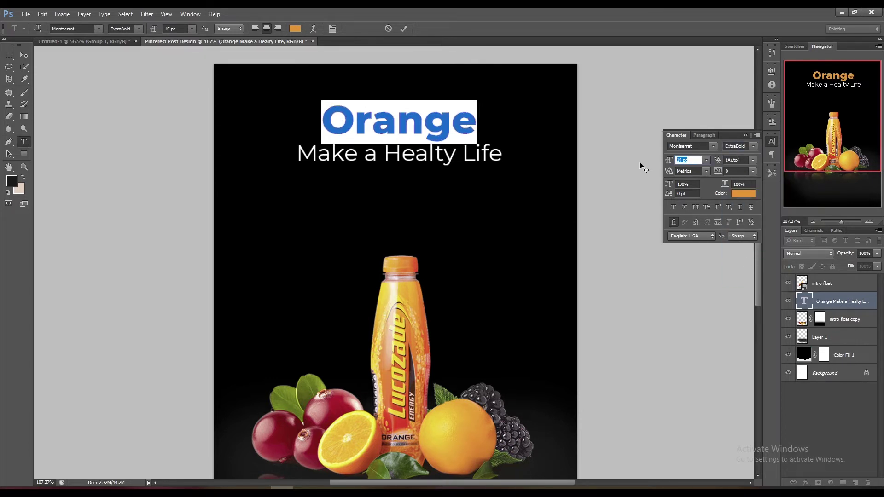
Enlarge the 'Make a Healty Life' tagline to 13 pt and commit the text.
click(369, 148)
drag(297, 153, 560, 151)
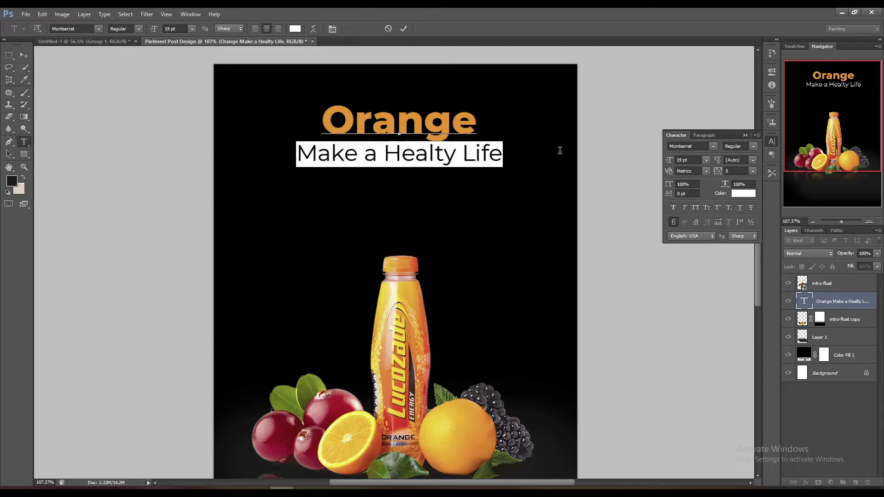
text(11)
click(693, 160)
scroll(693, 160, up, 1)
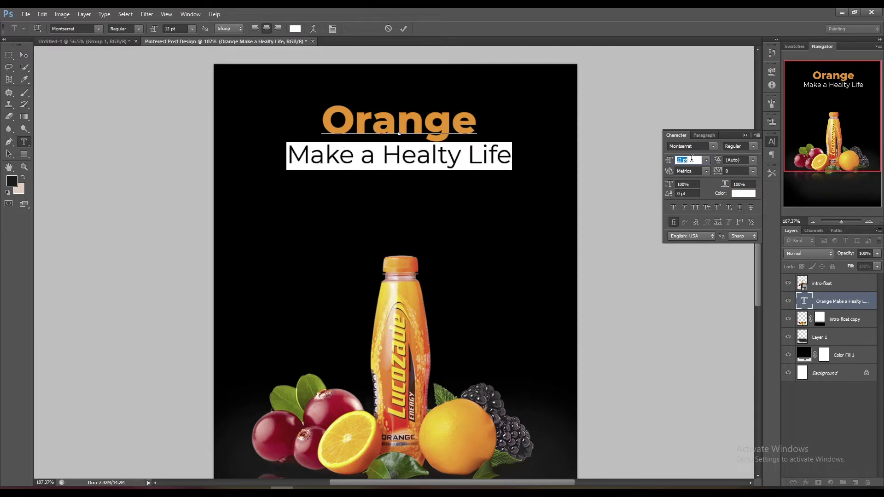
scroll(692, 158, up, 1)
click(405, 29)
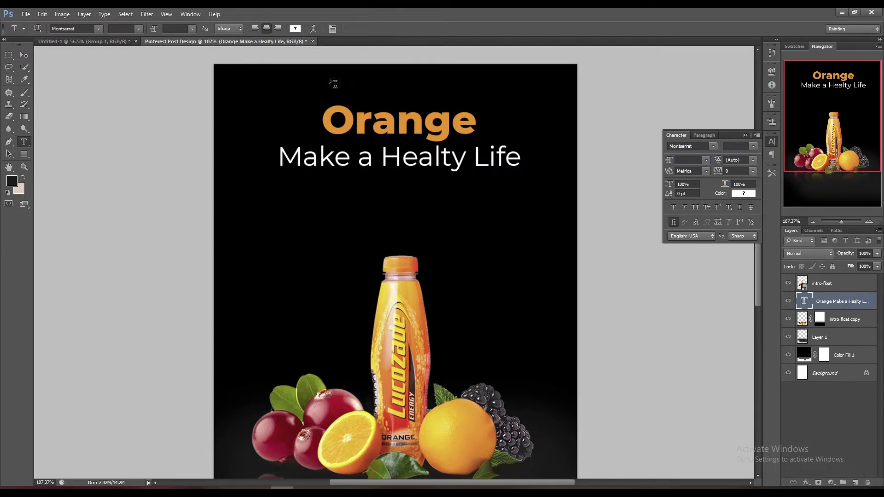
click(23, 55)
key(ctrl+0)
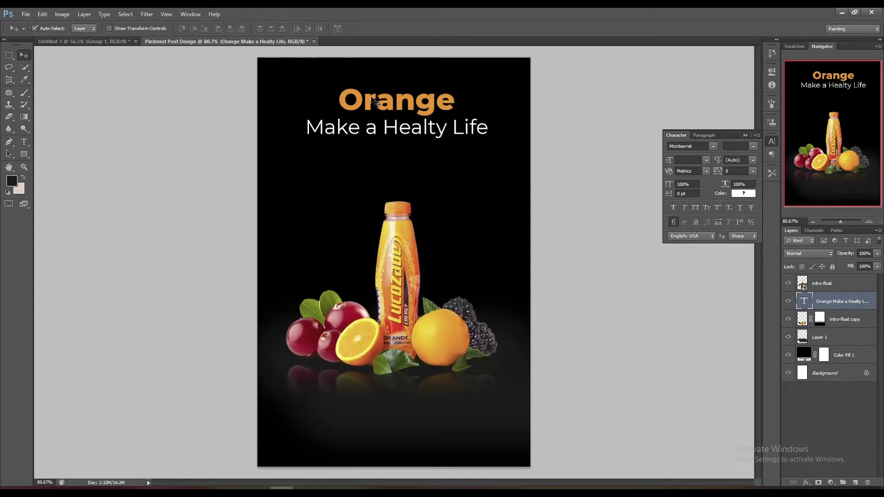
Nudge the title slightly lower on the poster.
drag(372, 98, 373, 105)
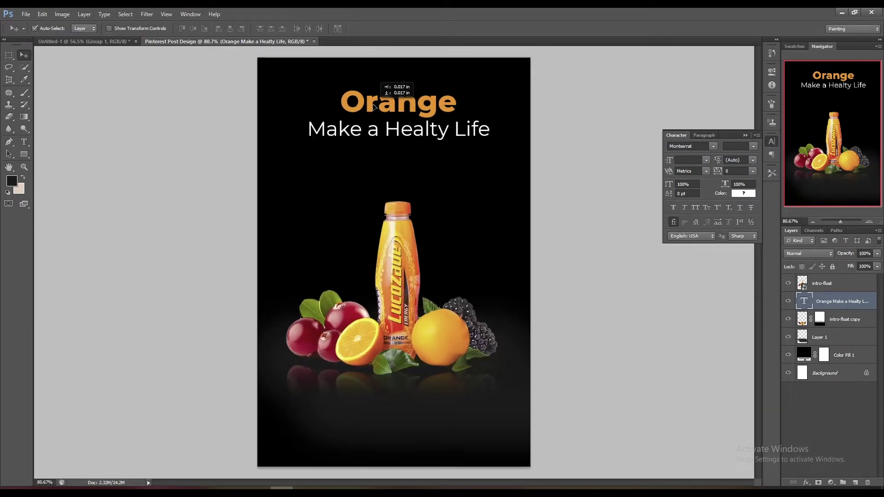
drag(373, 106, 372, 111)
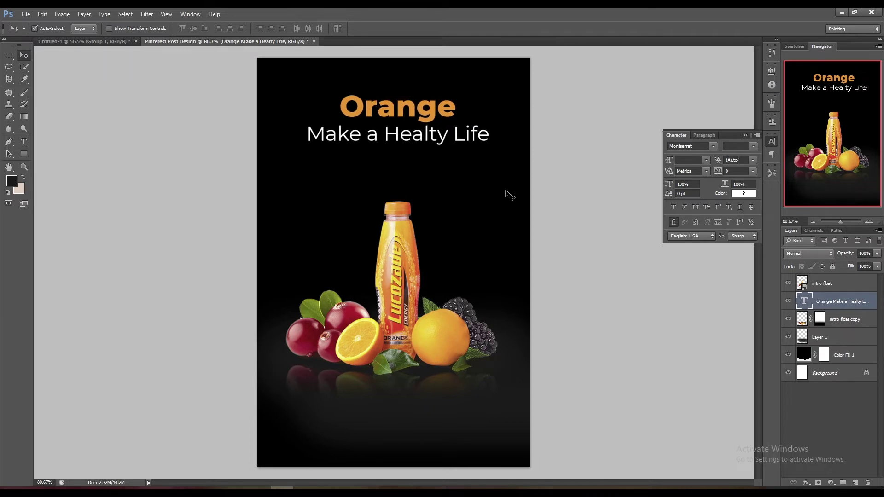
scroll(449, 200, down, 1)
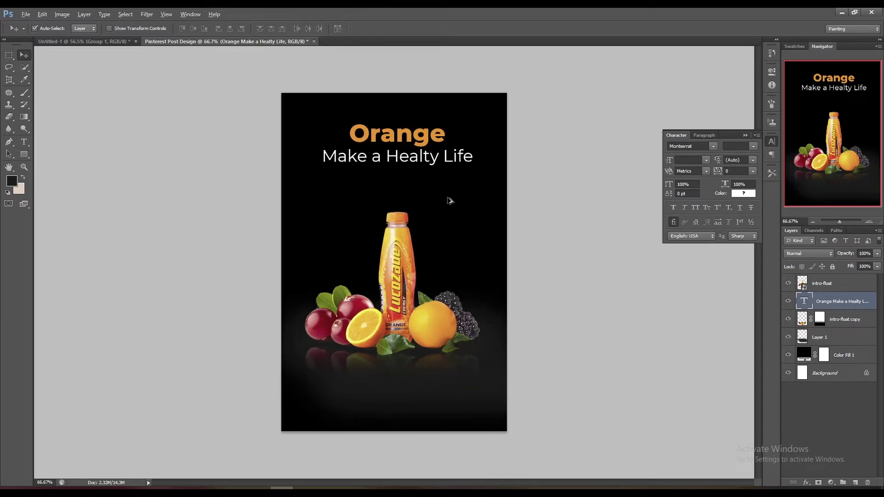
scroll(449, 201, up, 1)
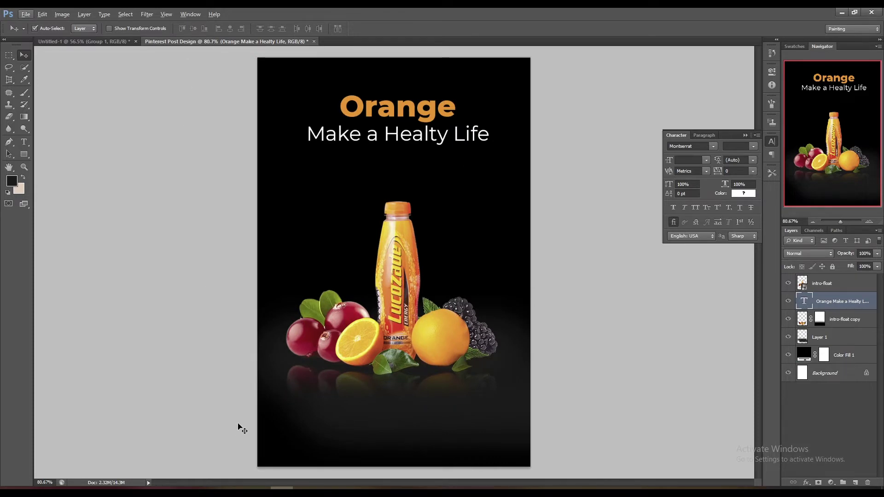
Close the Character panel and select intro-float, the title text, intro-float copy and Layer 1.
click(745, 136)
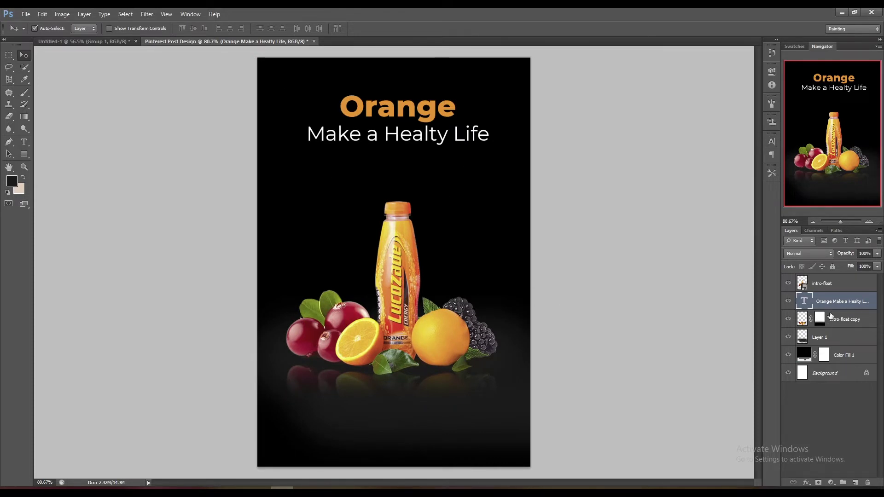
click(830, 279)
shift+click(835, 302)
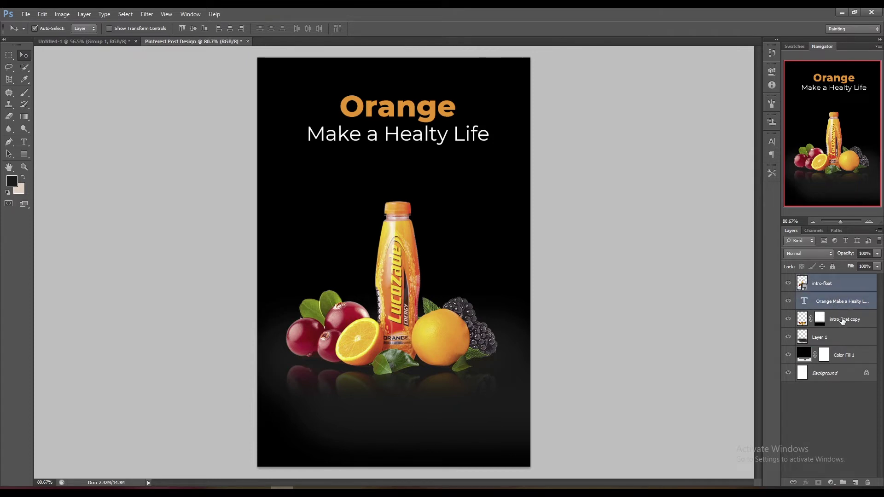
shift+click(842, 320)
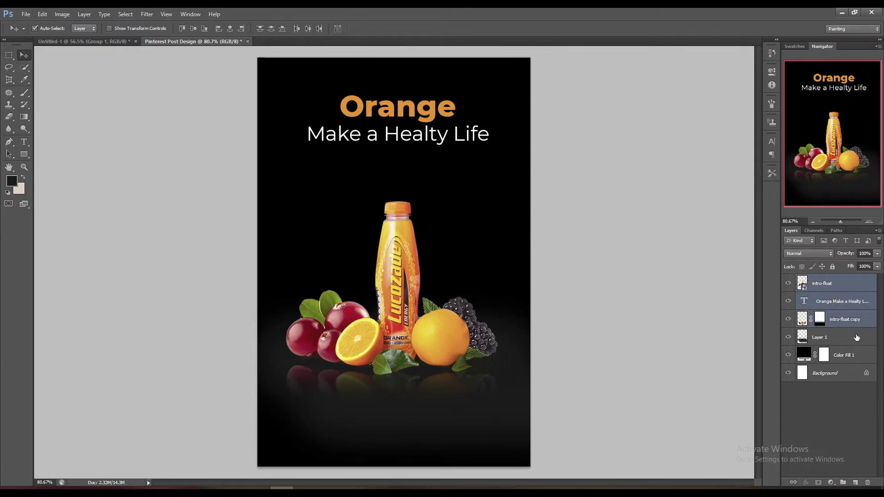
shift+click(825, 338)
Group the selected layers into Group 1 and drag the Downloads water-splash image into the poster.
key(ctrl+g)
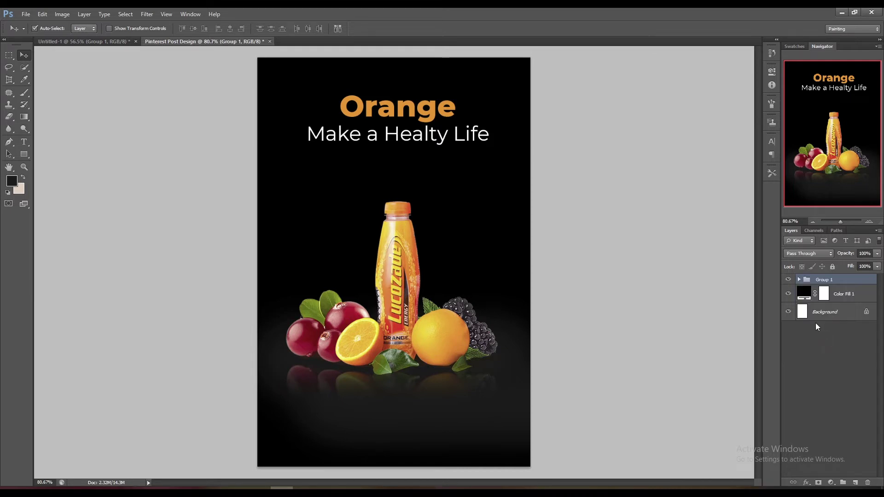
click(117, 488)
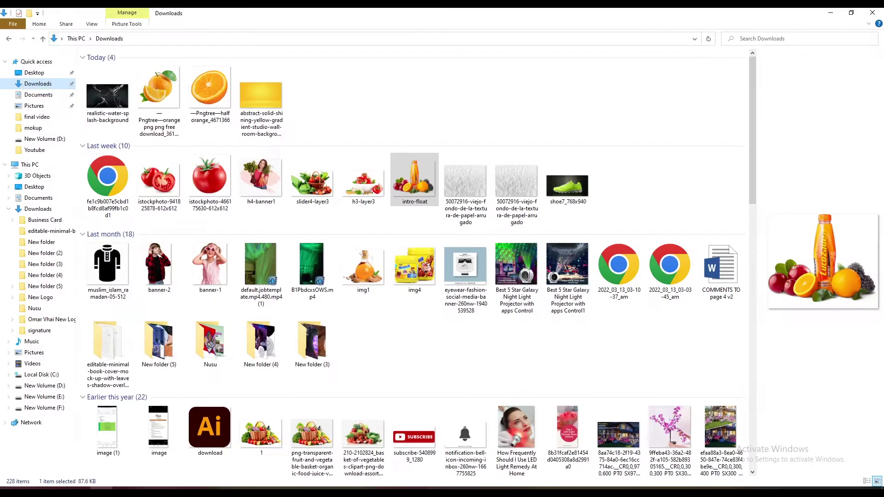
mouse_move(108, 97)
mouse_down()
mouse_move(181, 186)
mouse_move(290, 461)
mouse_move(349, 222)
mouse_up()
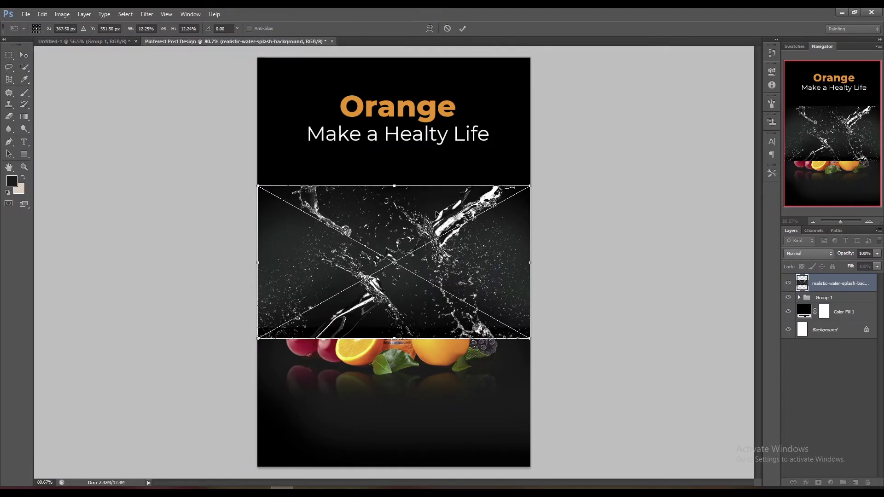
Position and enlarge the water-splash image to cover the poster, then apply the placement.
drag(437, 214, 431, 93)
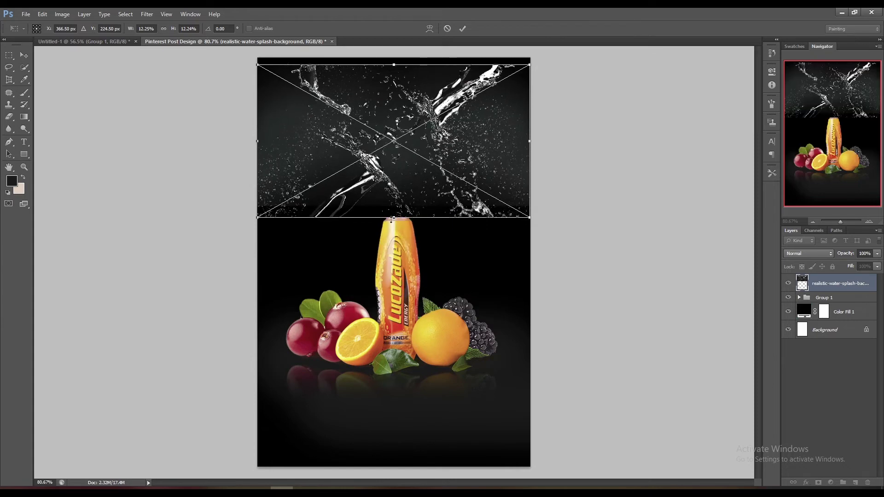
drag(394, 218, 396, 252)
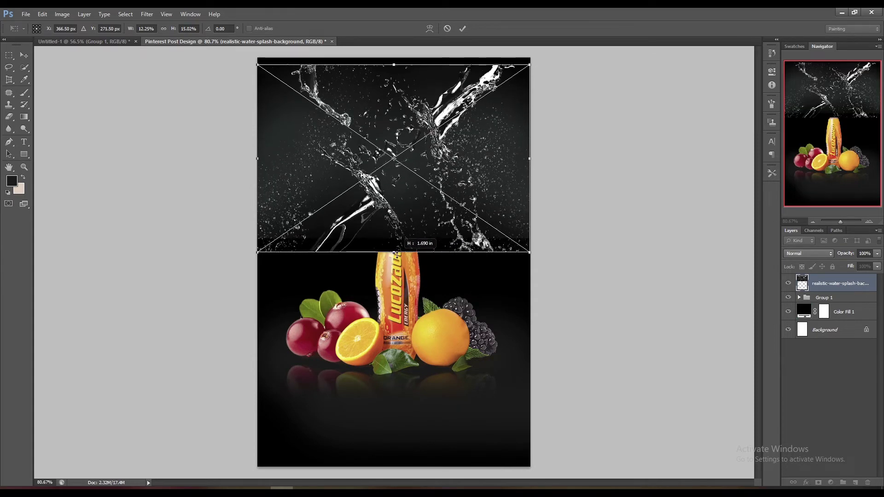
mouse_move(395, 253)
mouse_down()
mouse_move(396, 272)
mouse_move(393, 260)
mouse_up()
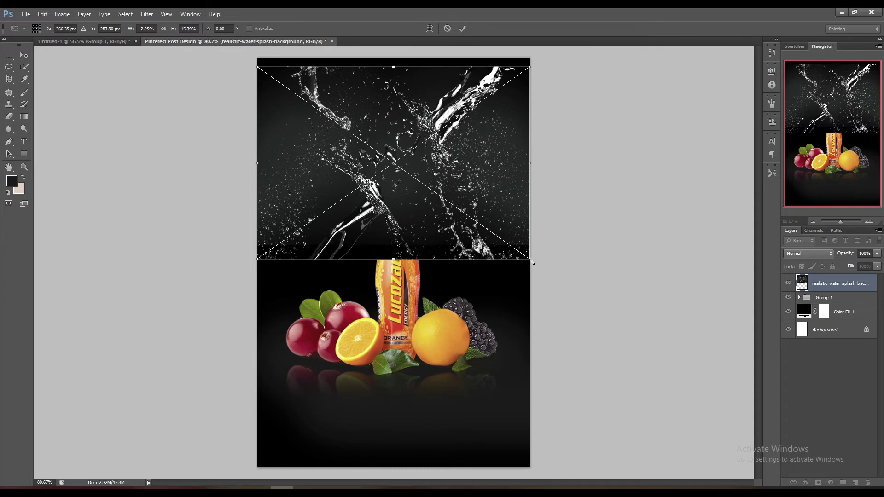
mouse_move(465, 222)
mouse_down()
mouse_move(470, 420)
mouse_move(473, 324)
mouse_up()
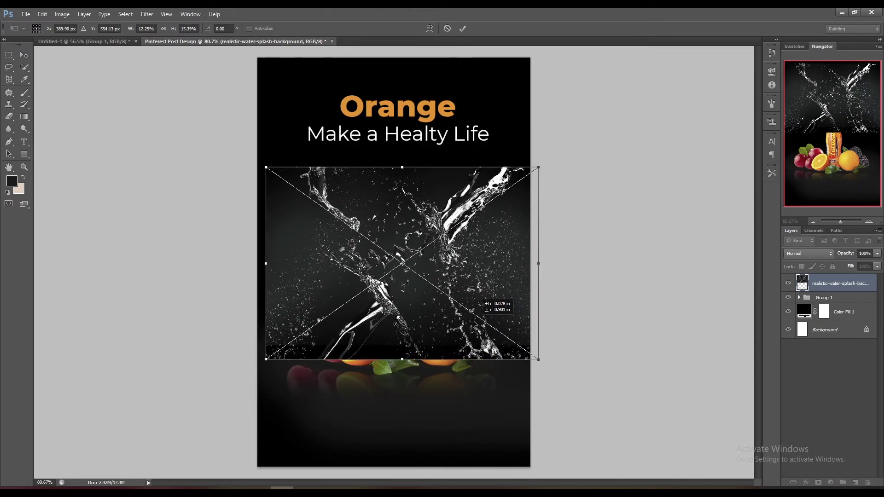
drag(474, 325, 463, 308)
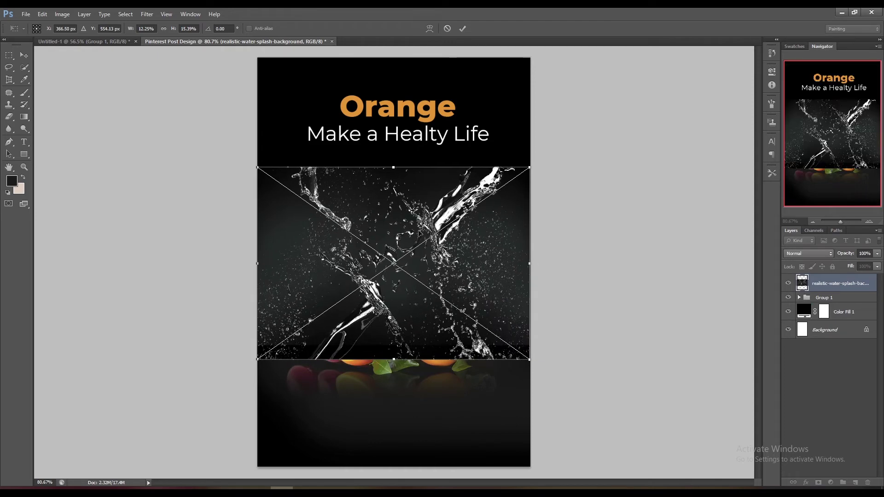
drag(533, 169, 595, 124)
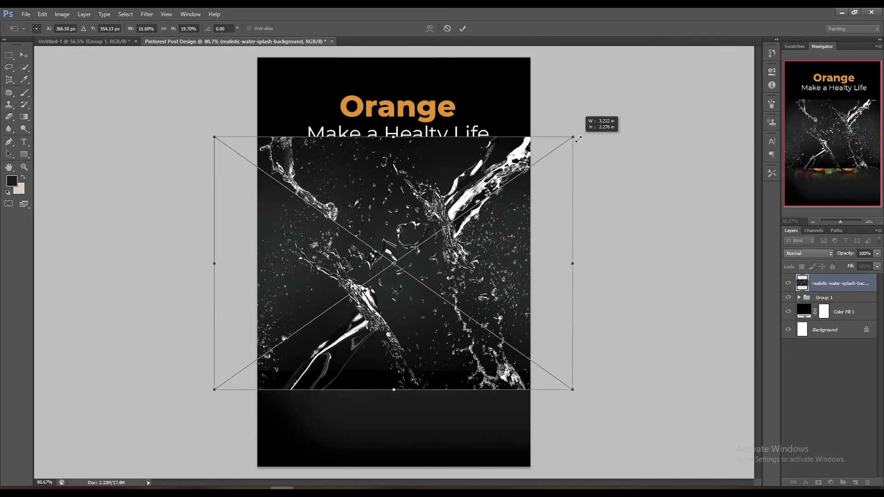
drag(431, 211, 431, 144)
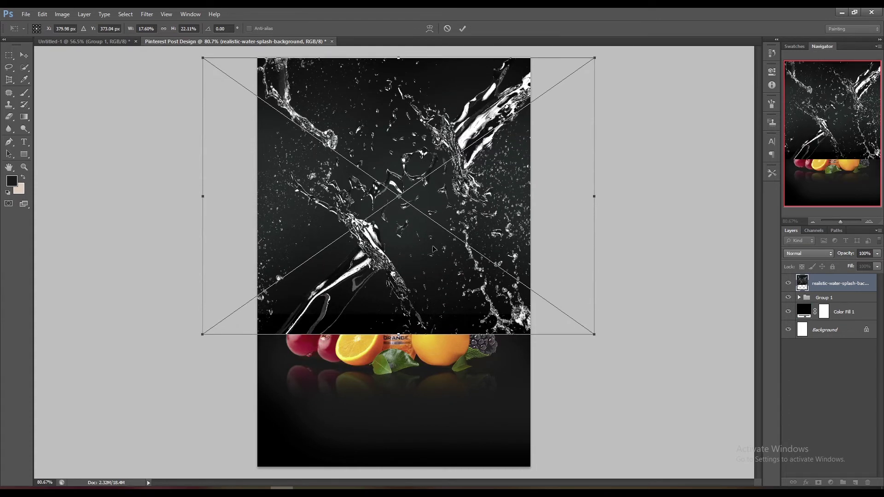
click(463, 28)
Stack the splash layer beneath Group 1 and zoom out to fit the poster.
scroll(400, 262, down, 2)
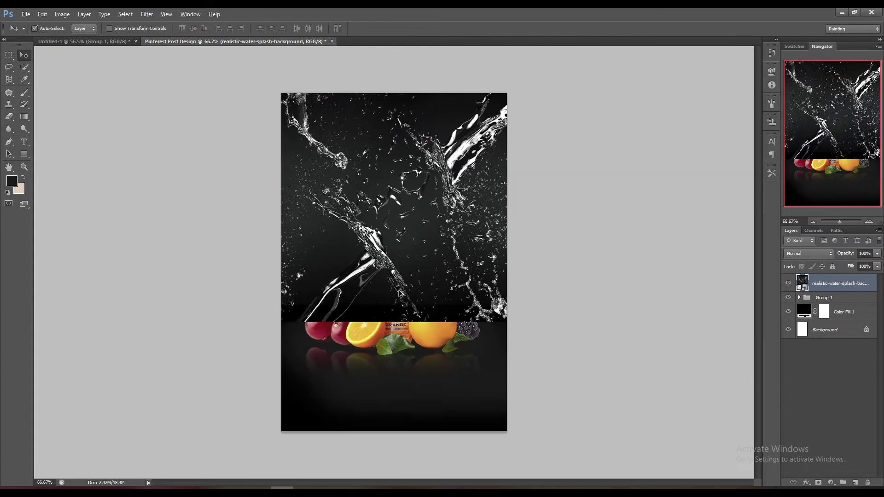
mouse_move(395, 261)
mouse_down()
mouse_move(406, 260)
mouse_move(399, 275)
mouse_up()
click(405, 259)
click(438, 193)
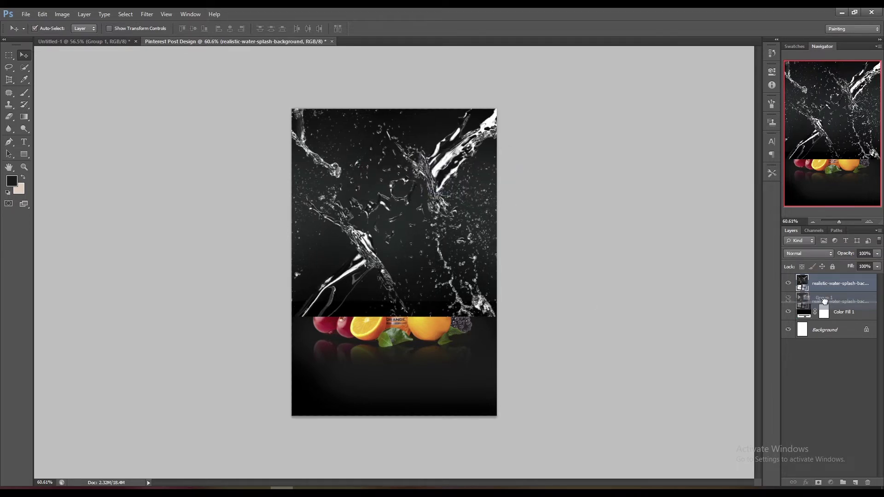
drag(822, 286, 824, 305)
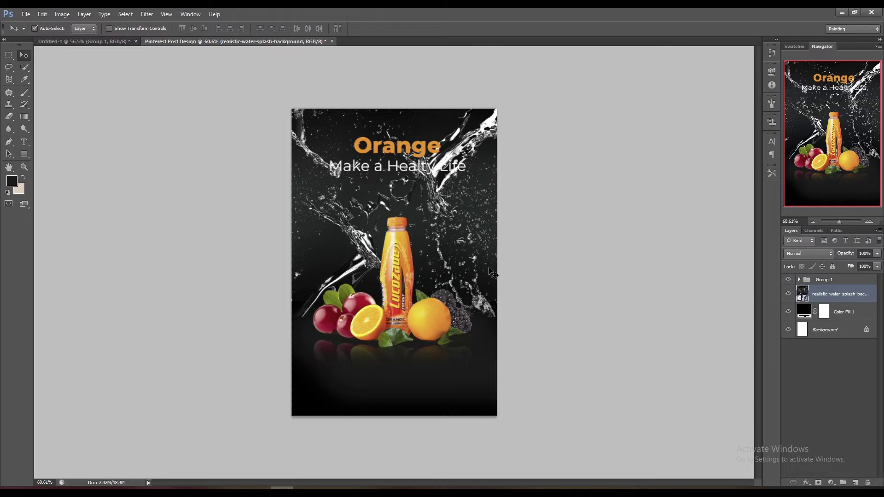
scroll(491, 271, up, 1)
scroll(491, 271, up, 1)
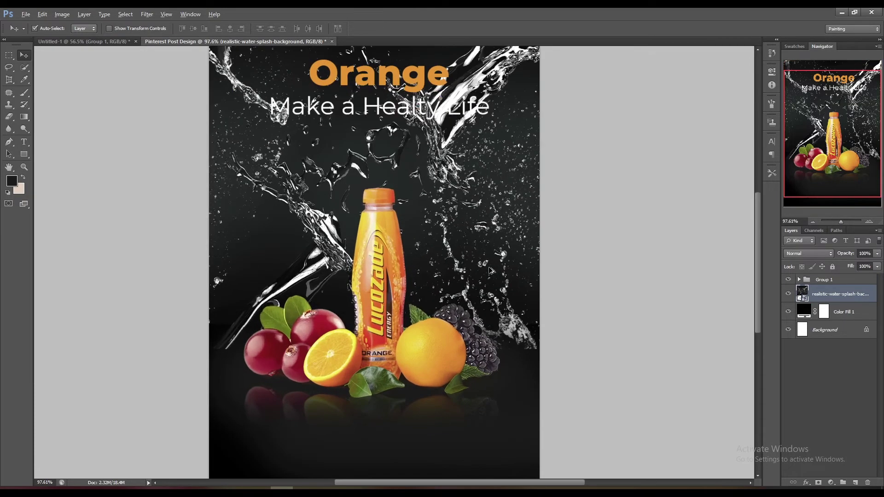
key(ctrl+minus)
Try a flipped splash copy, then delete it and toggle the splash layer's visibility.
drag(462, 213, 461, 374)
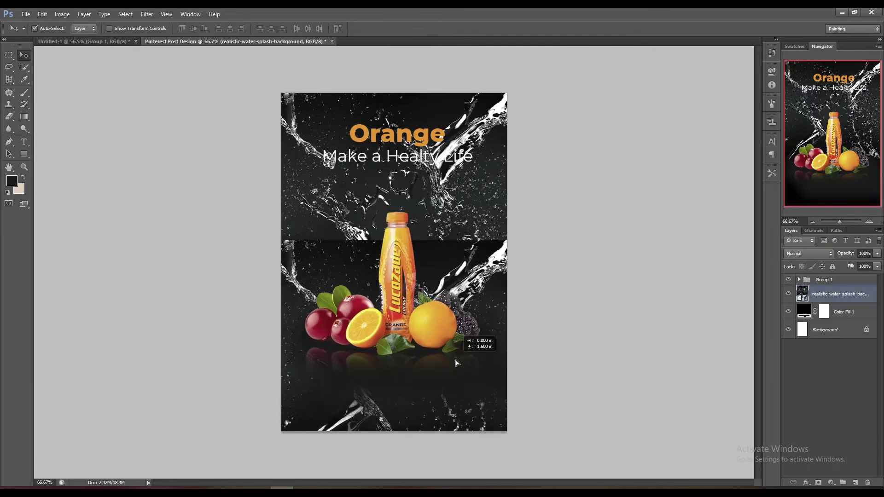
key(ctrl+t)
scroll(517, 281, down, 2)
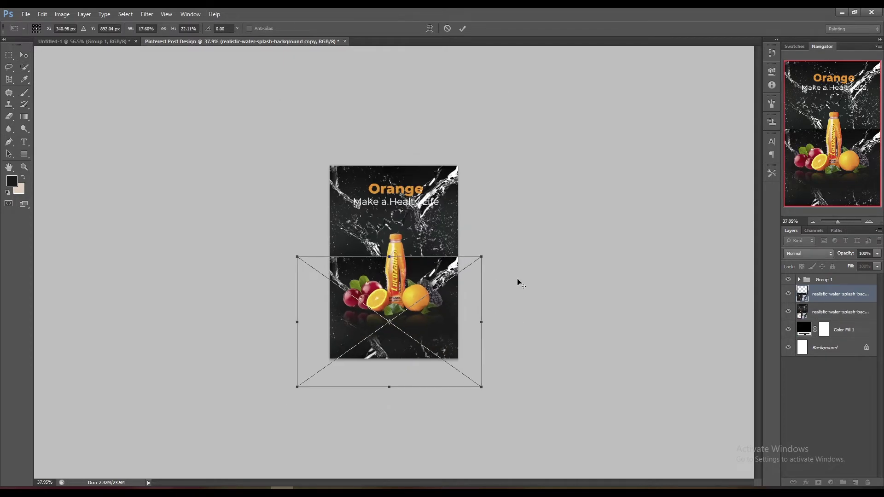
drag(496, 249, 335, 368)
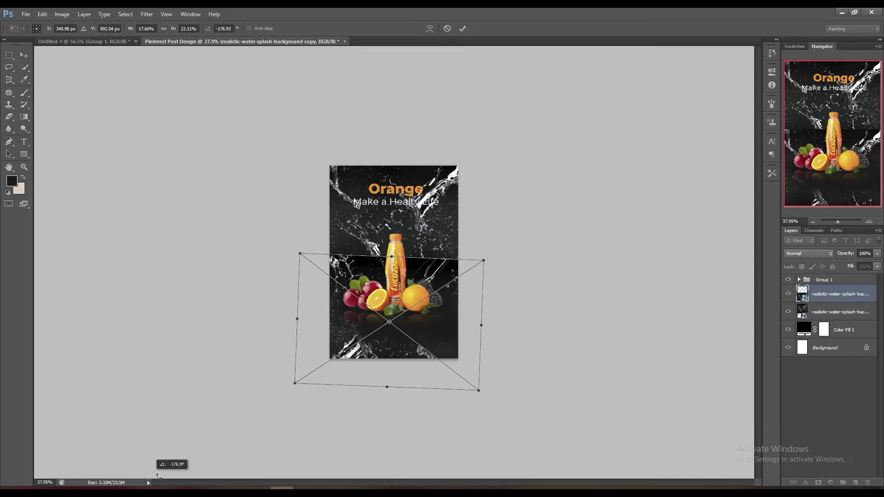
mouse_move(389, 341)
mouse_down()
mouse_move(399, 390)
mouse_move(394, 361)
mouse_up()
key(ctrl+z)
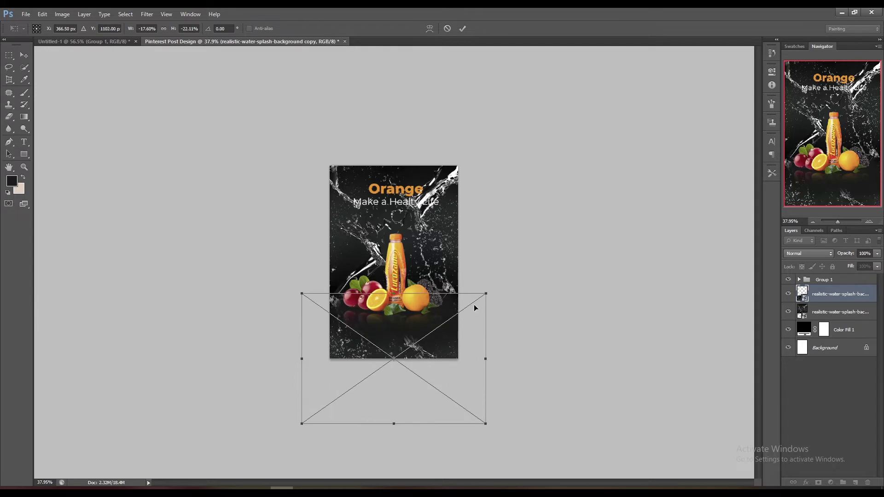
click(463, 28)
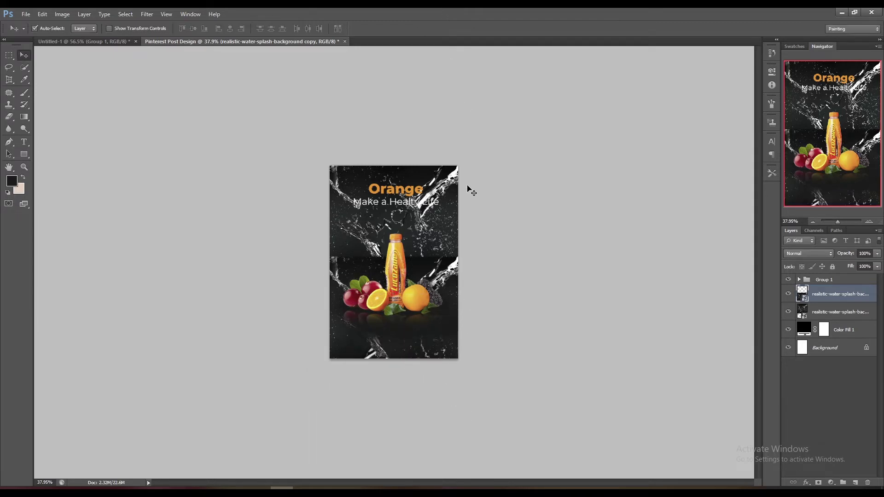
key(ctrl+t)
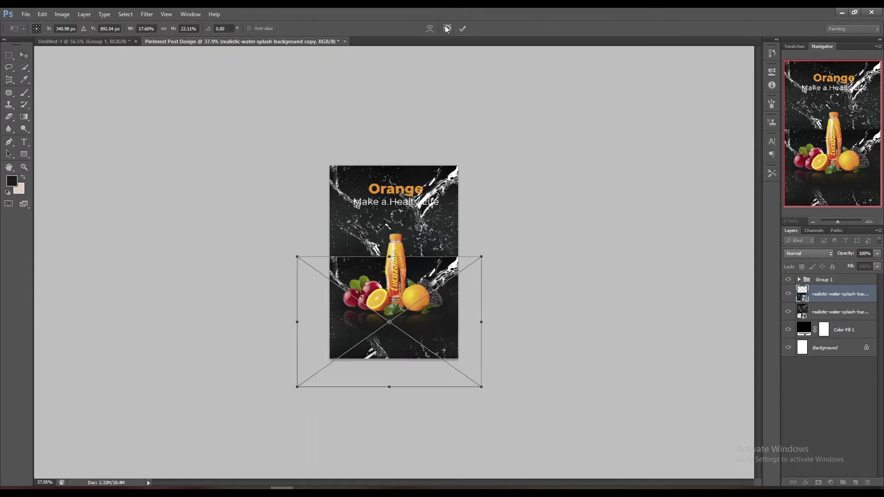
click(447, 28)
key(Delete)
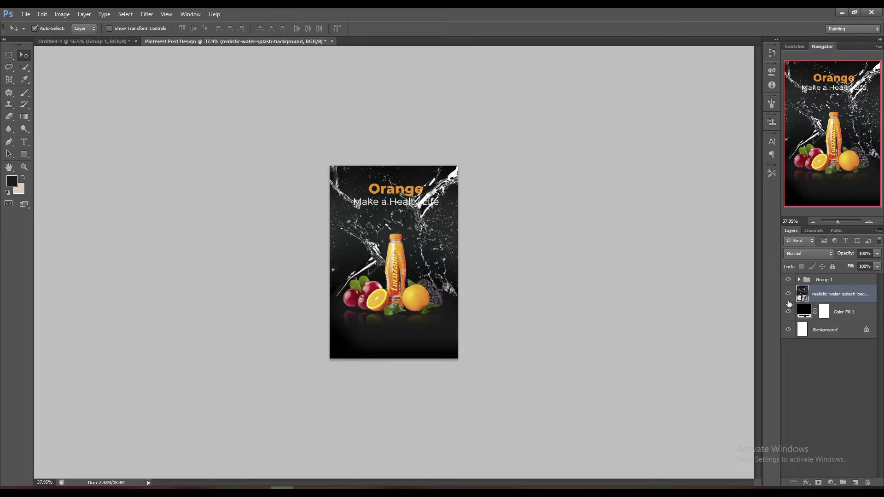
click(788, 293)
Duplicate the splash layer and flip the copy upside down, stretched across the lower half.
key(ctrl+t)
click(463, 29)
key(ctrl+j)
key(ctrl+t)
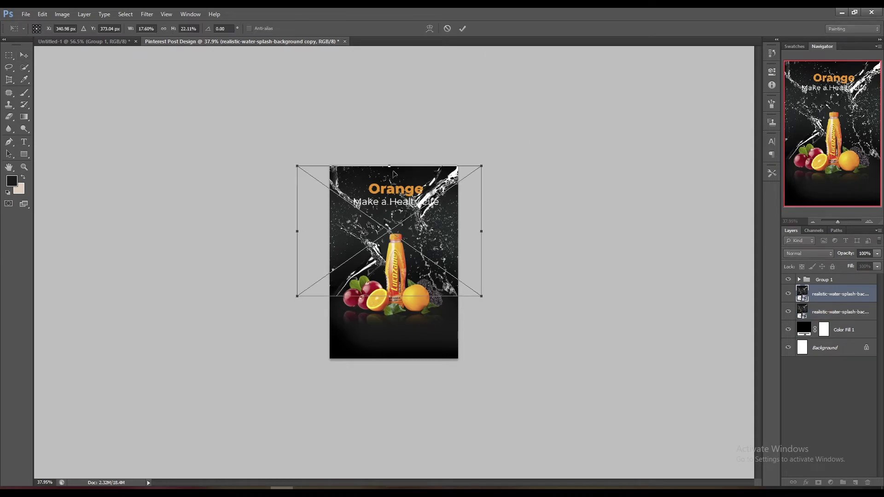
drag(390, 165, 374, 433)
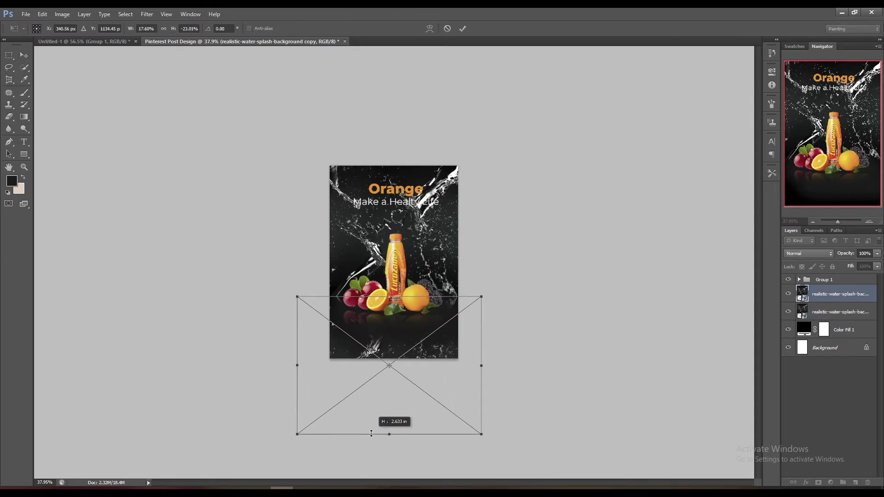
drag(421, 355, 423, 321)
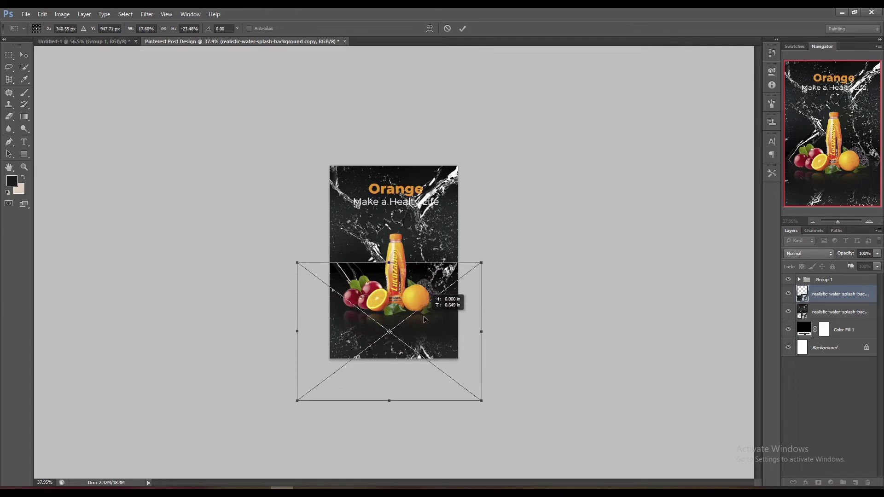
click(462, 28)
Stack the flipped splash copy above the bottle and fruits group.
key(ctrl+plus)
scroll(422, 313, up, 2)
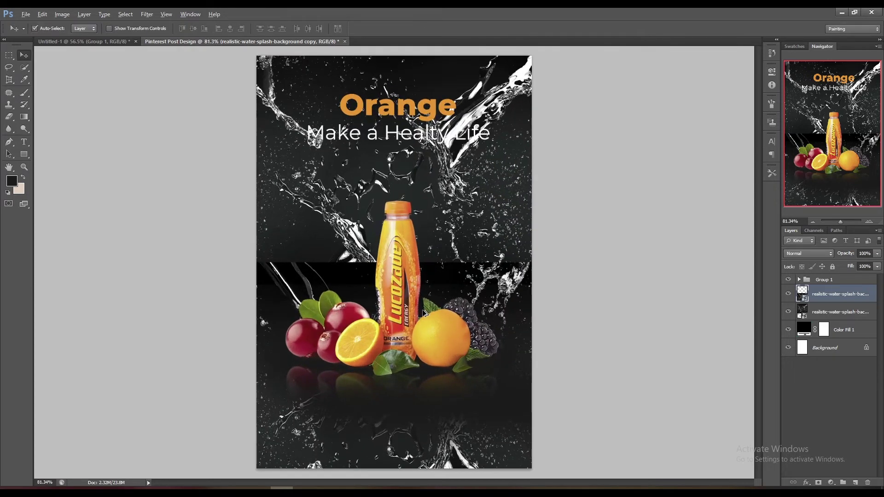
scroll(424, 313, down, 1)
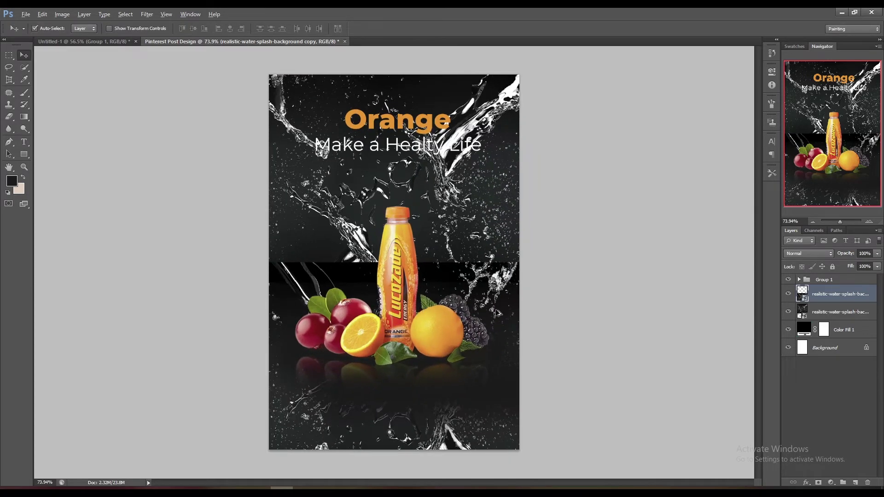
key(alt)
drag(822, 297, 820, 277)
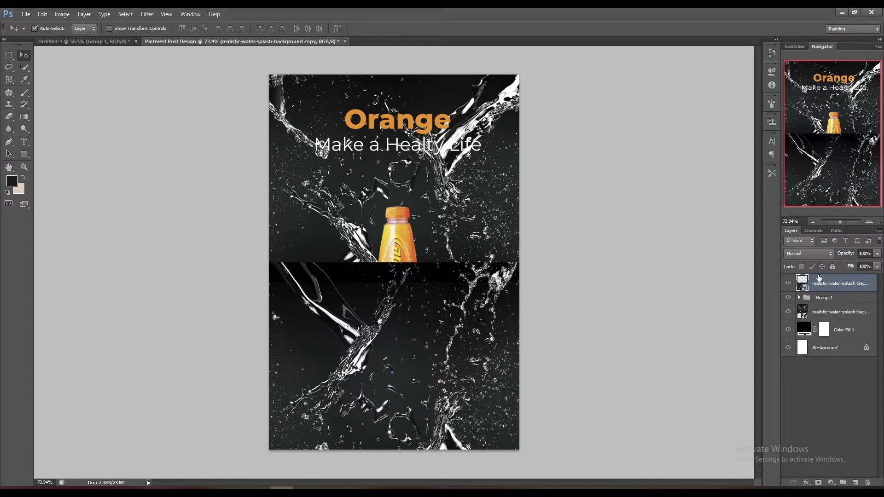
Mask the flipped splash copy, painting black over the bottle, fruits, orange slice and leaf.
click(819, 483)
click(24, 93)
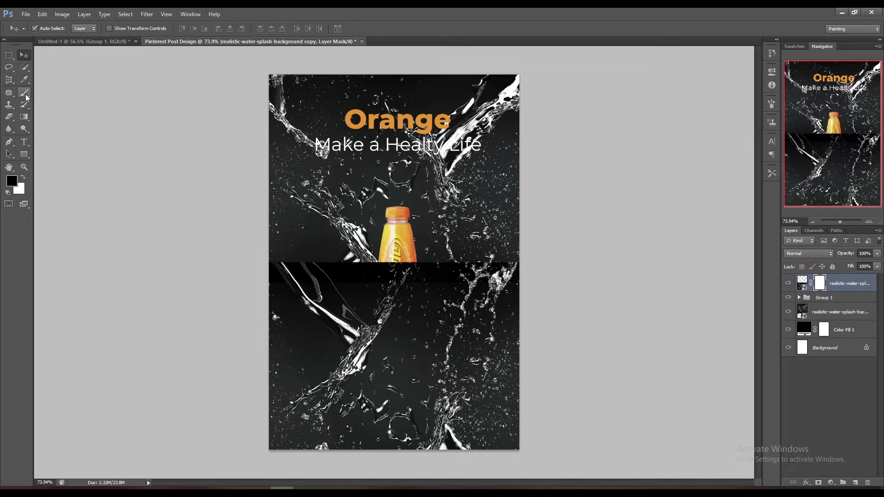
mouse_move(306, 198)
mouse_down()
mouse_move(456, 209)
mouse_move(504, 178)
mouse_move(425, 217)
mouse_move(479, 219)
mouse_up()
key(bracketright)
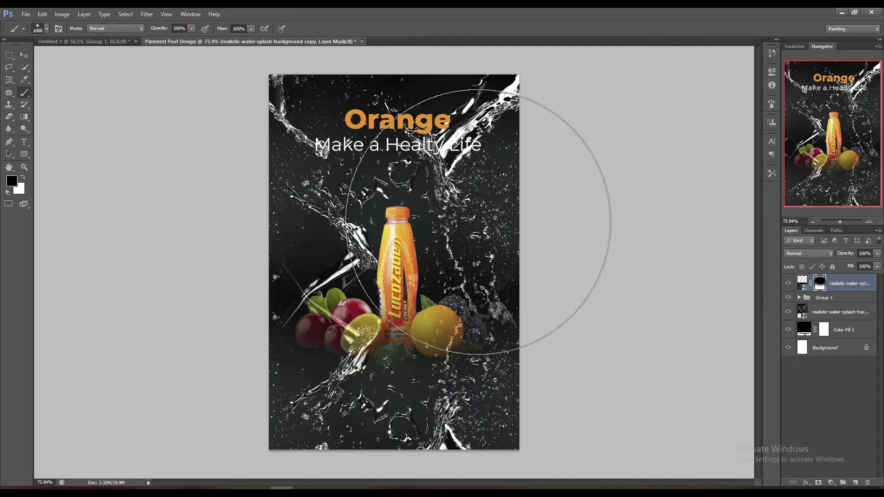
key(bracketright)
key(bracketright)
key(bracketright)
key(bracketright)
key(bracketleft)
key(bracketleft)
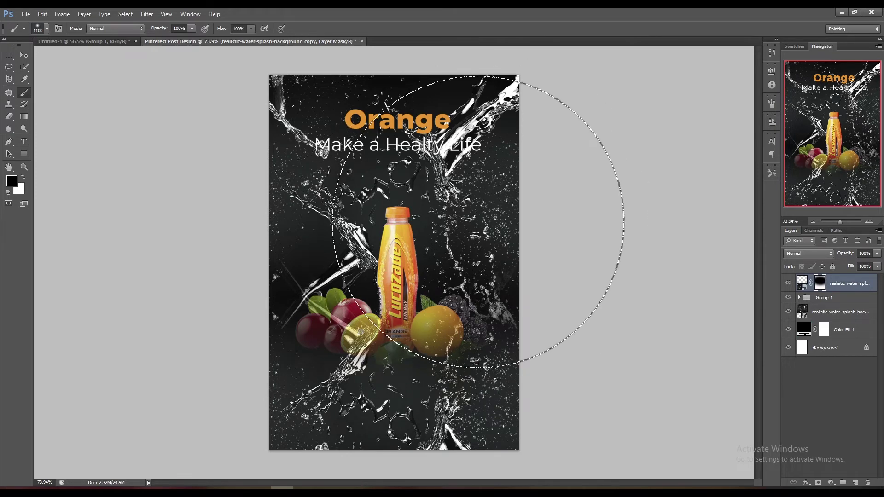
key(bracketleft)
key(bracketleft)
key(bracketleft)
key(bracketleft)
key(bracketleft)
key(bracketleft)
key(bracketleft)
key(bracketleft)
key(bracketleft)
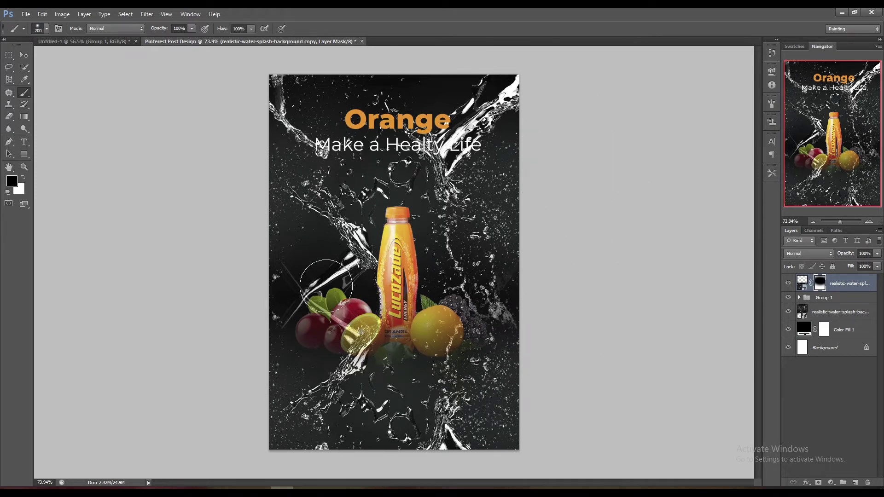
drag(269, 295, 488, 295)
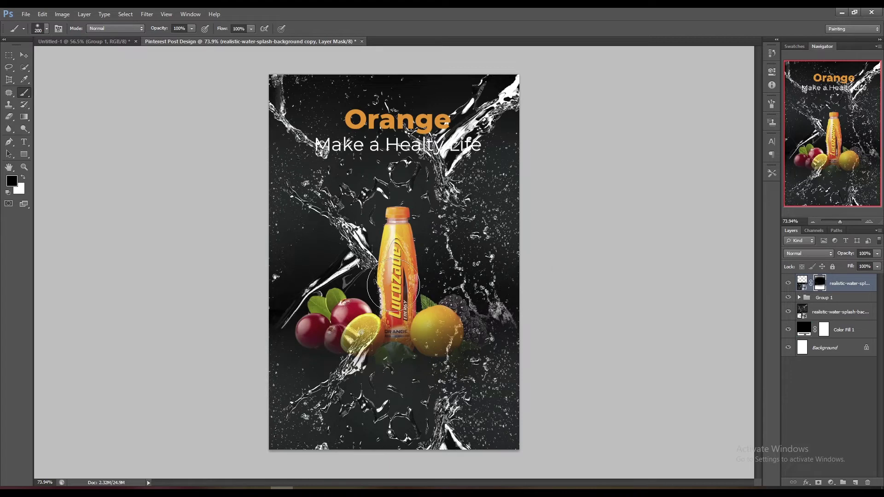
mouse_move(353, 322)
mouse_down()
mouse_move(419, 342)
mouse_move(390, 345)
mouse_up()
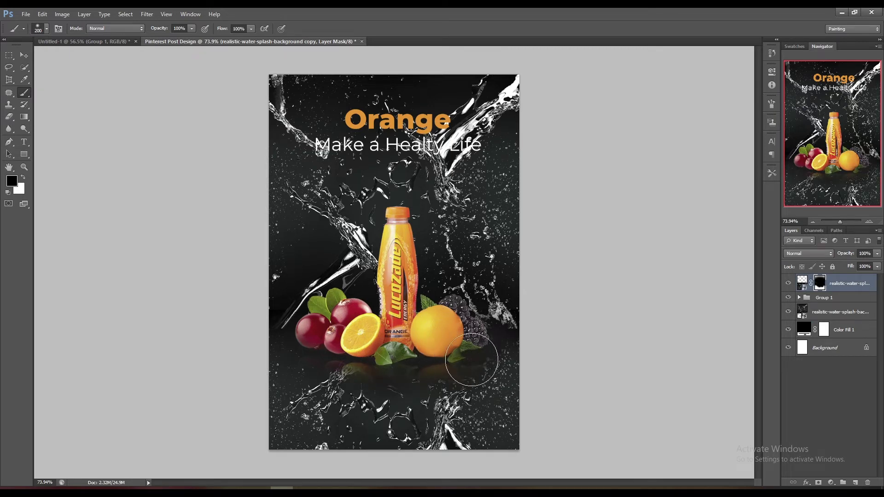
drag(459, 353, 405, 344)
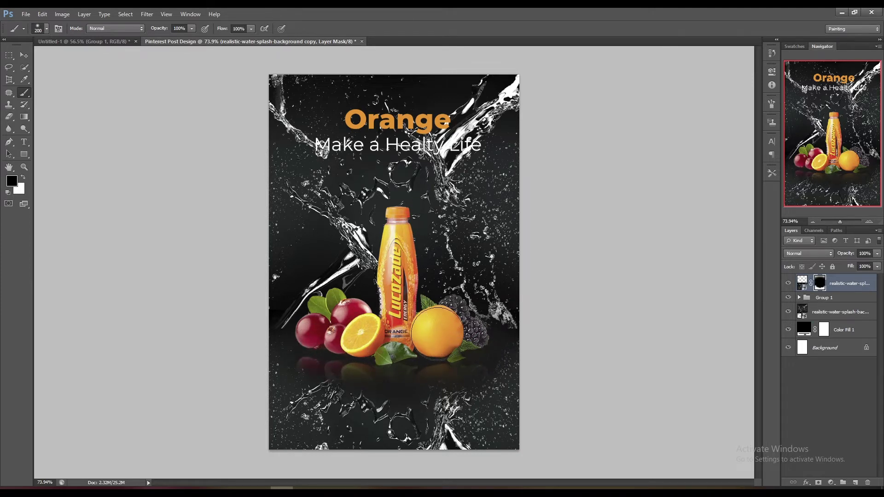
Select the 'Orange Make a Healty Life' text layer with the Move tool.
click(24, 56)
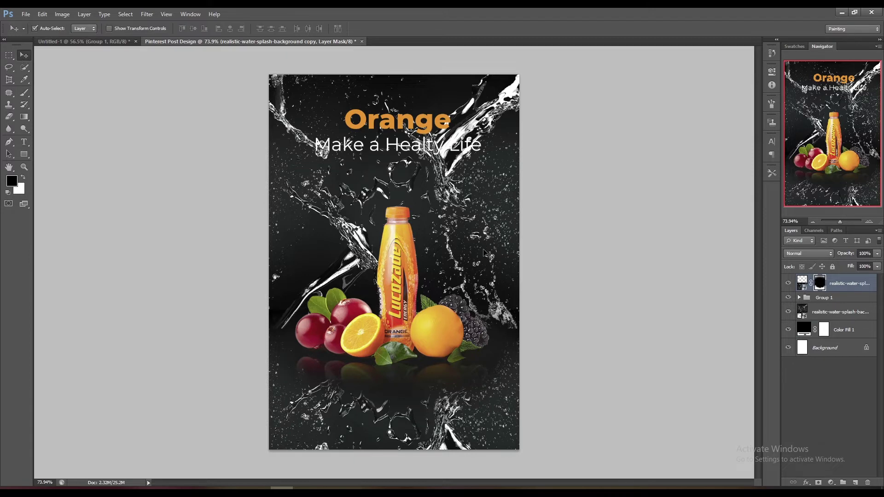
scroll(486, 254, up, 2)
scroll(488, 258, down, 2)
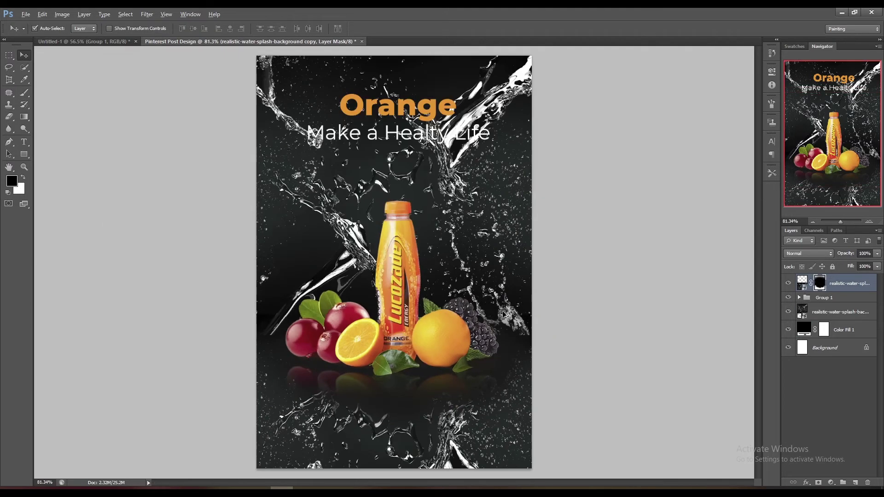
key(alt)
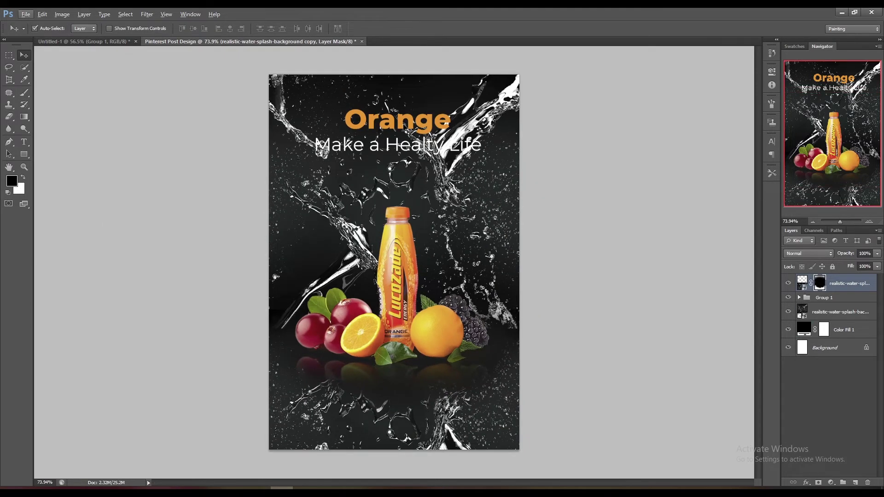
click(409, 131)
scroll(373, 130, up, 2)
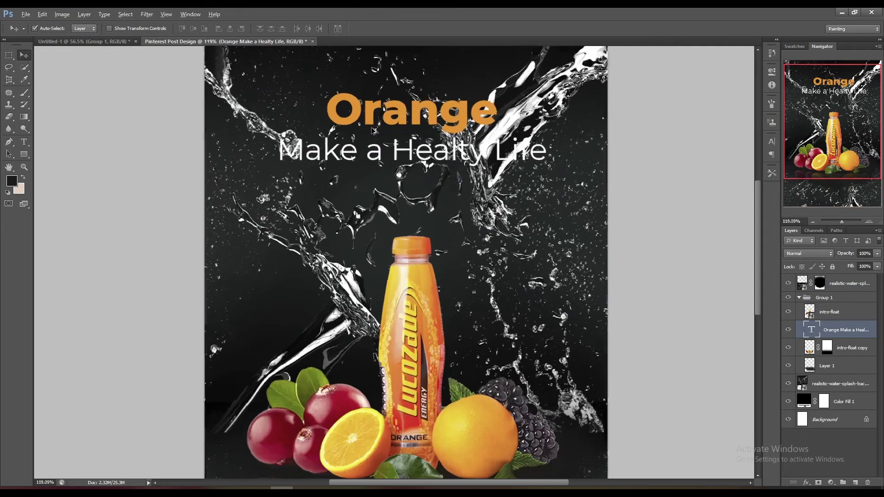
scroll(373, 131, up, 1)
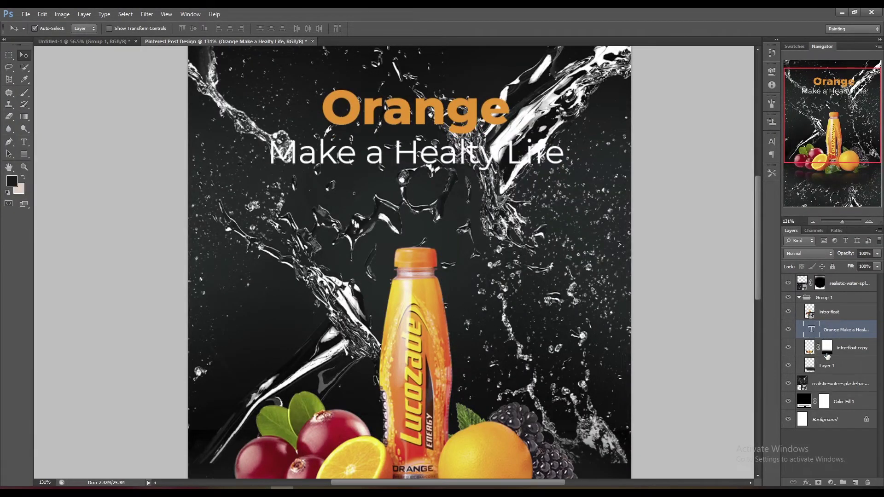
Draw a rounded rectangle around the Orange title and stack it beneath the text layer.
drag(24, 154, 76, 158)
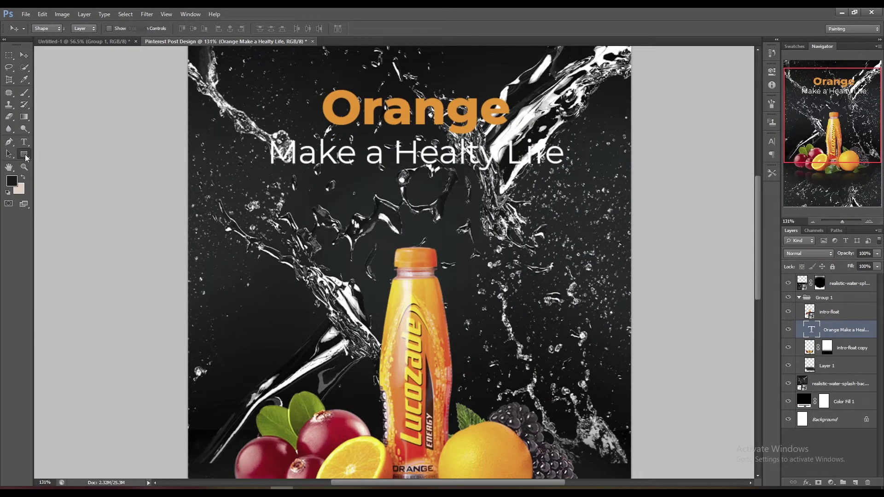
click(74, 155)
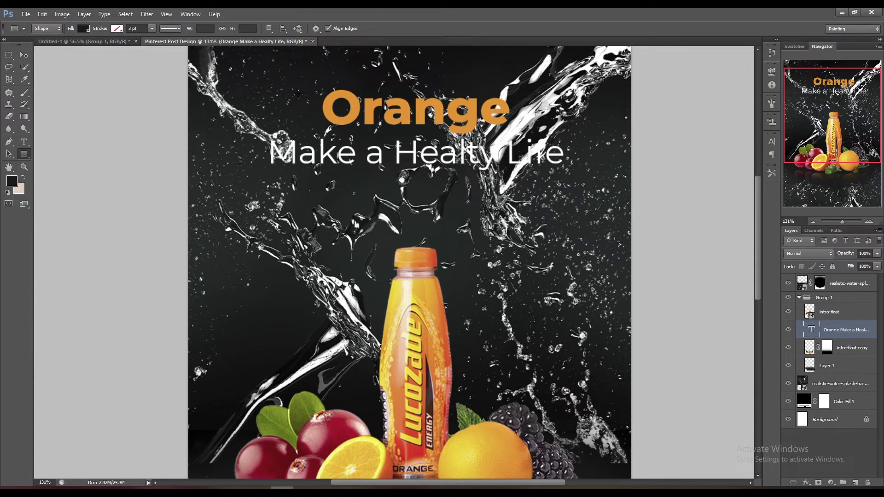
drag(24, 154, 51, 169)
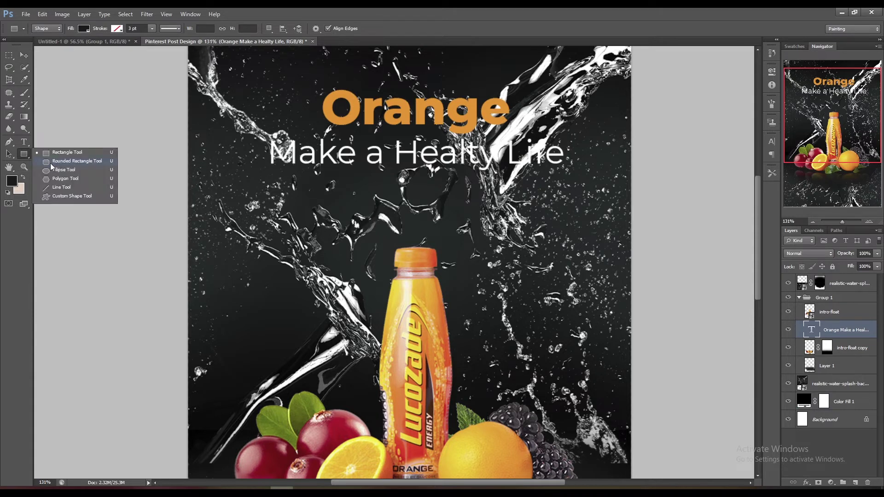
click(51, 162)
drag(318, 88, 512, 128)
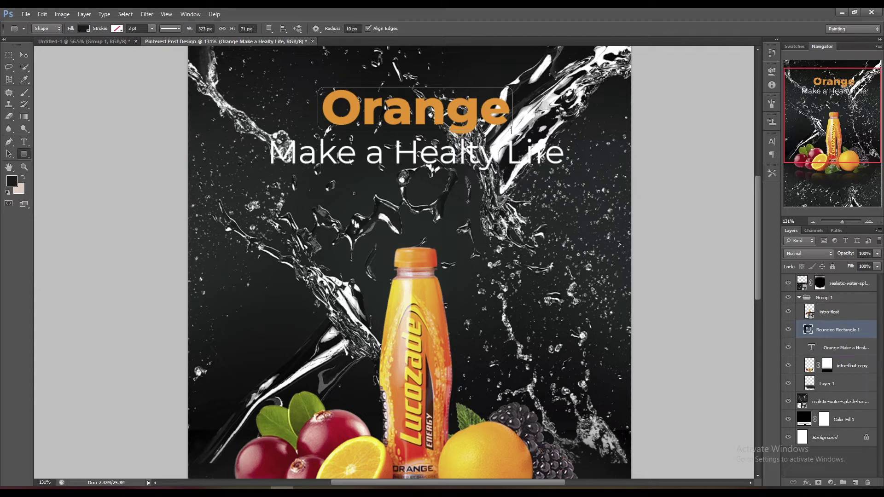
click(23, 56)
drag(825, 333, 834, 356)
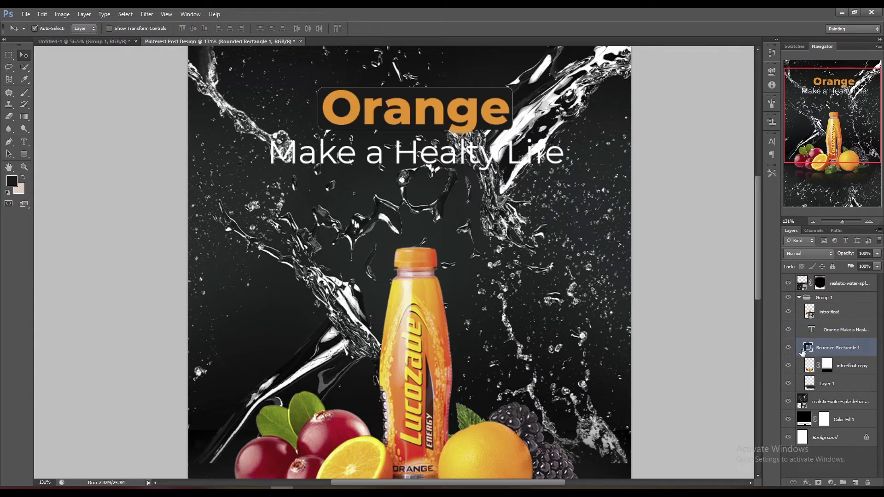
Recolour Rounded Rectangle 1 to orange fe7201 in the Color Picker.
double_click(809, 348)
click(596, 182)
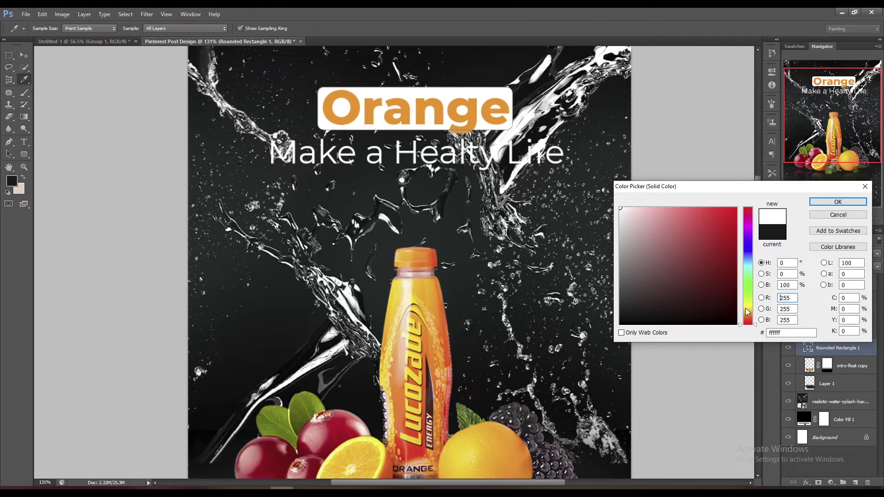
click(747, 312)
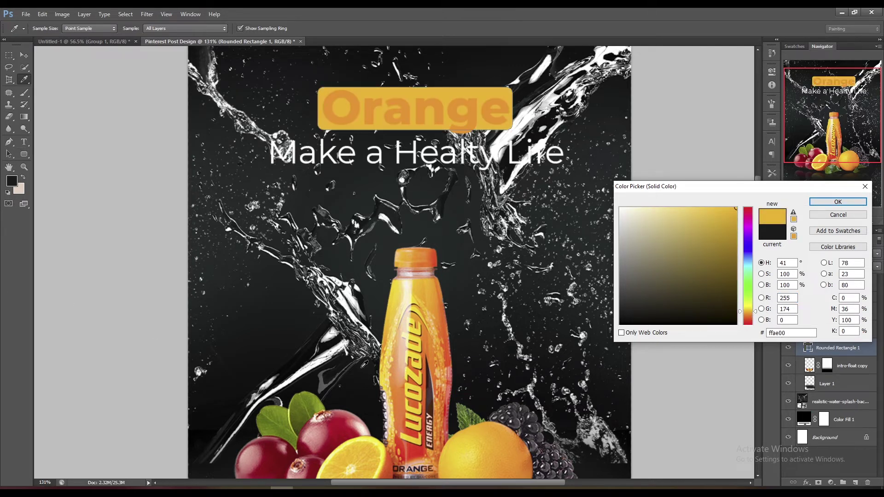
click(412, 444)
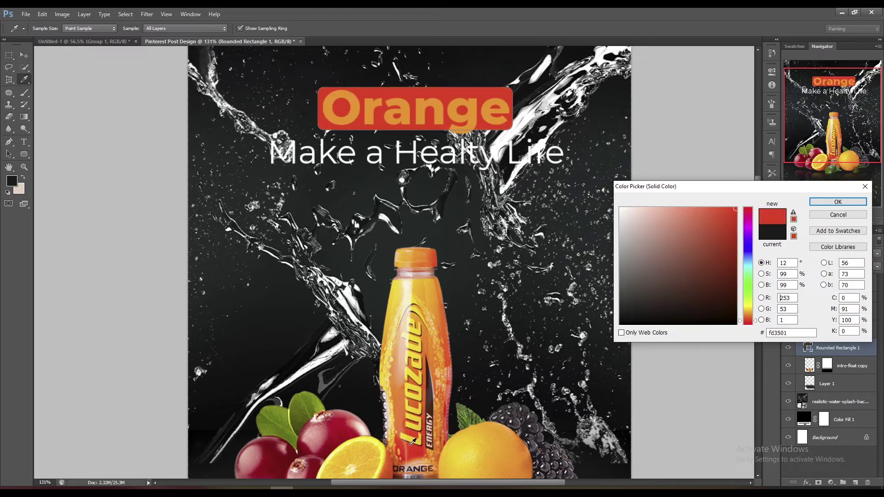
click(408, 428)
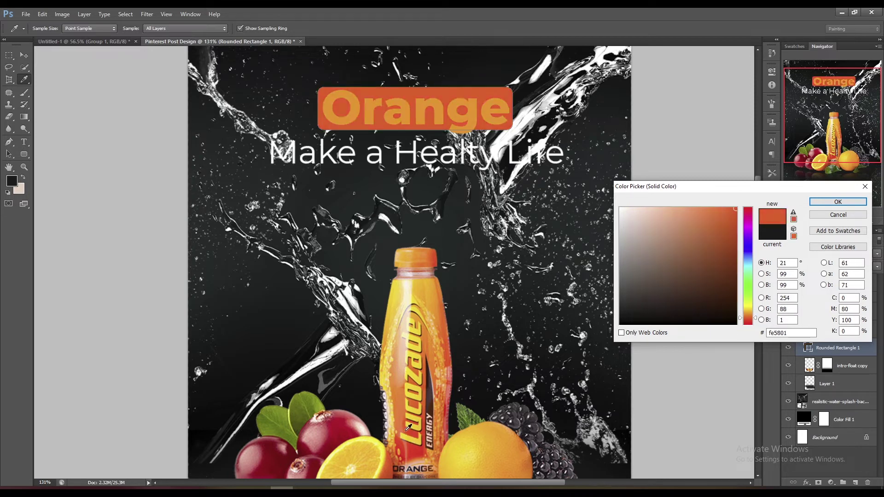
click(405, 424)
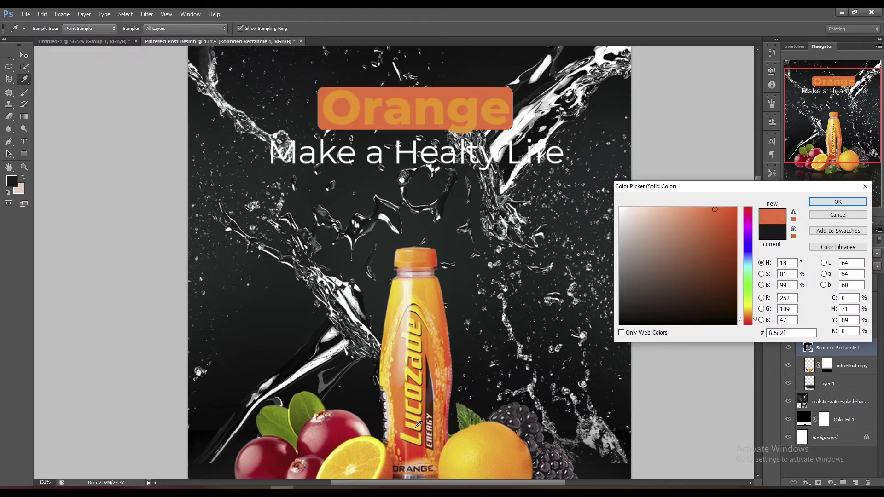
click(418, 426)
click(417, 431)
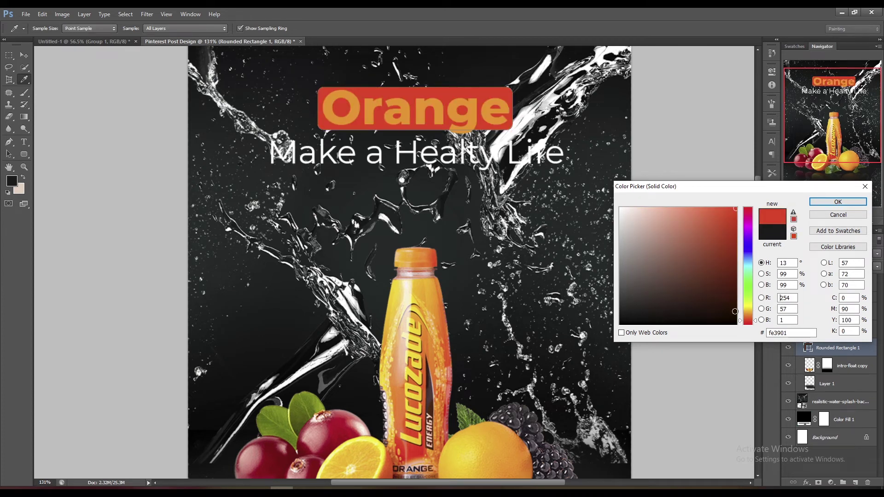
click(746, 321)
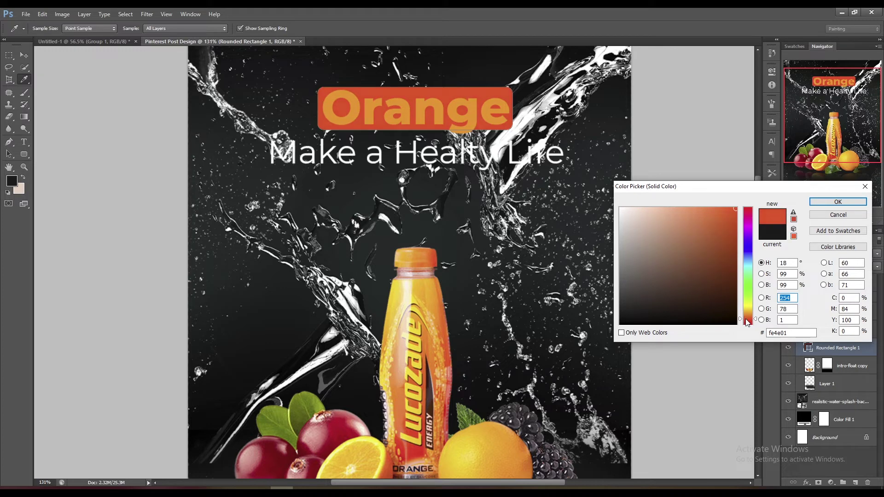
drag(747, 322, 747, 321)
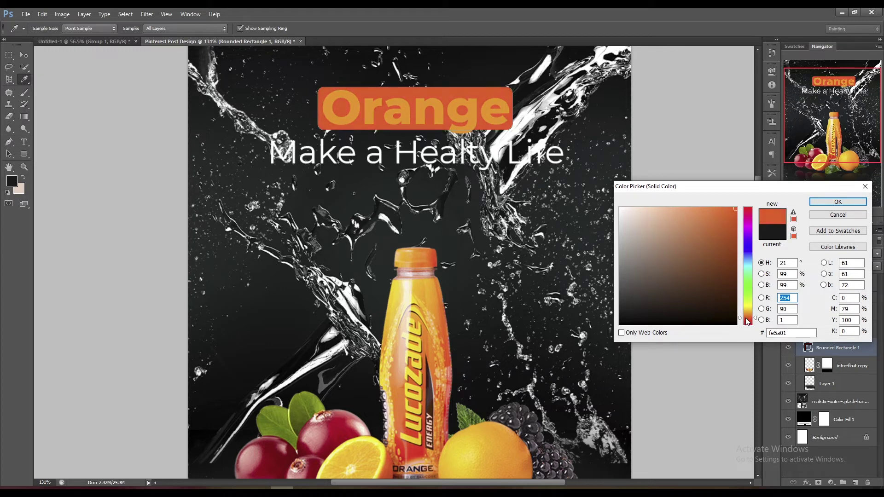
click(838, 202)
Change the word 'Orange' to white text.
key(t)
click(421, 136)
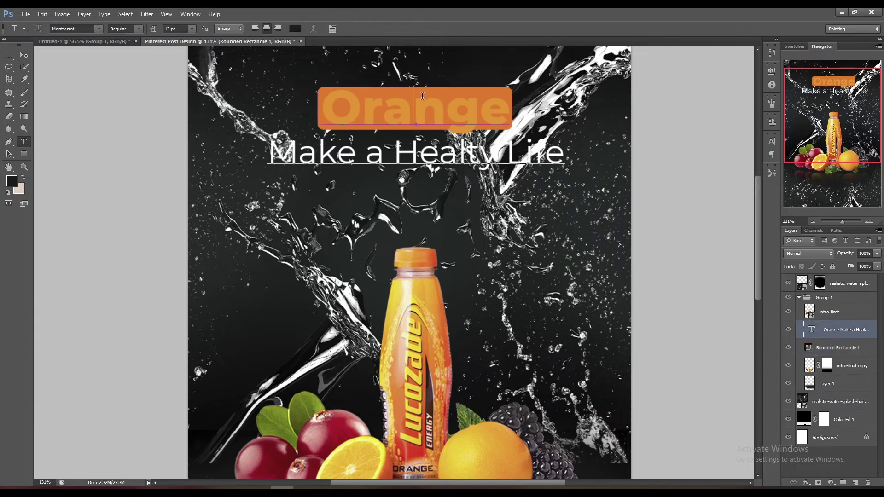
drag(322, 109, 541, 107)
click(295, 29)
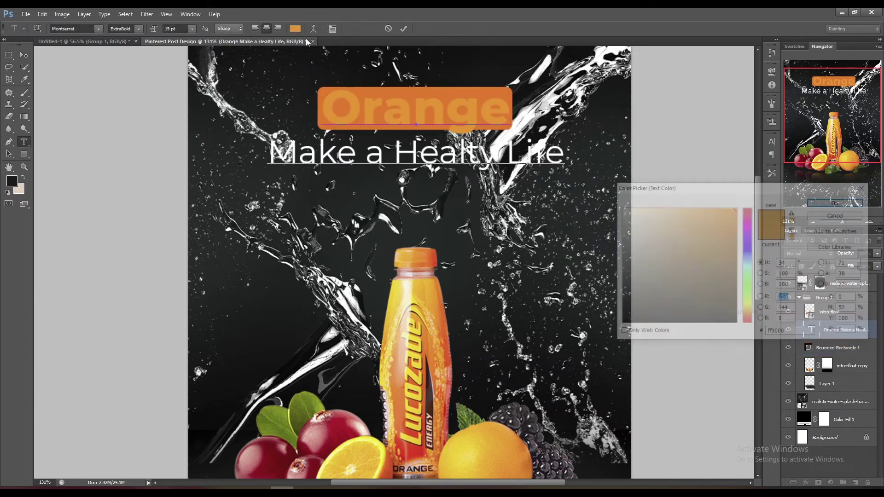
drag(695, 256, 585, 172)
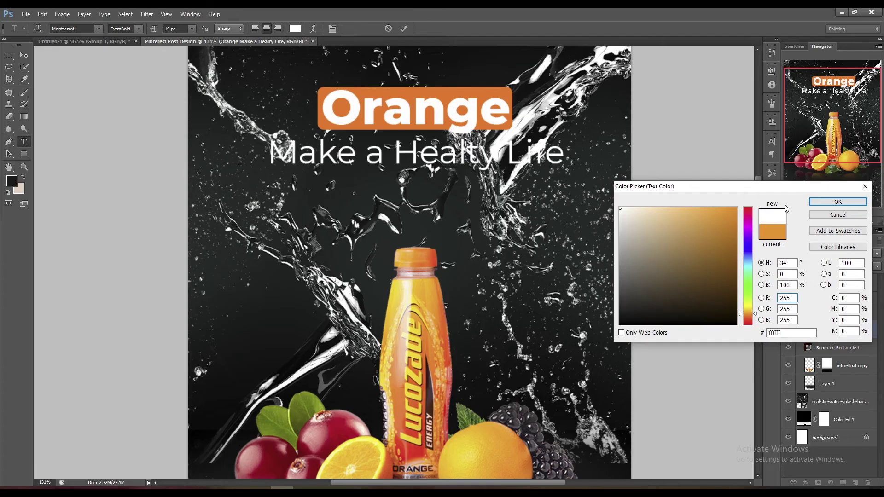
click(838, 202)
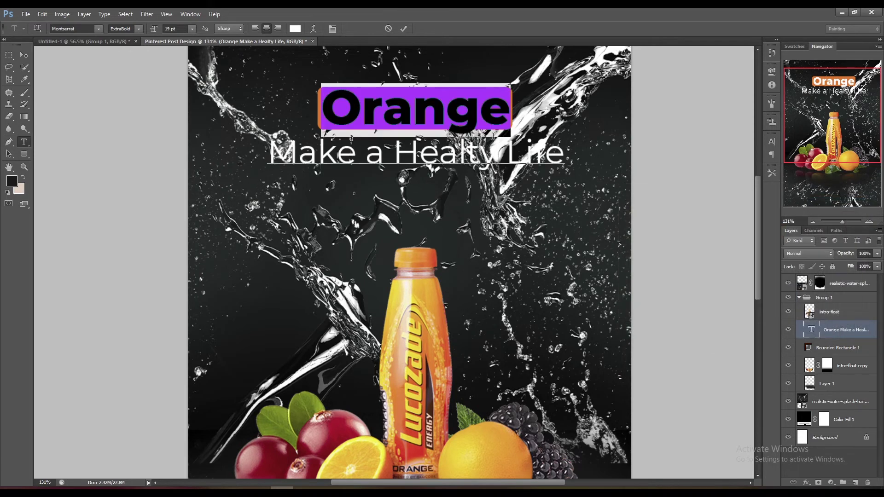
click(405, 28)
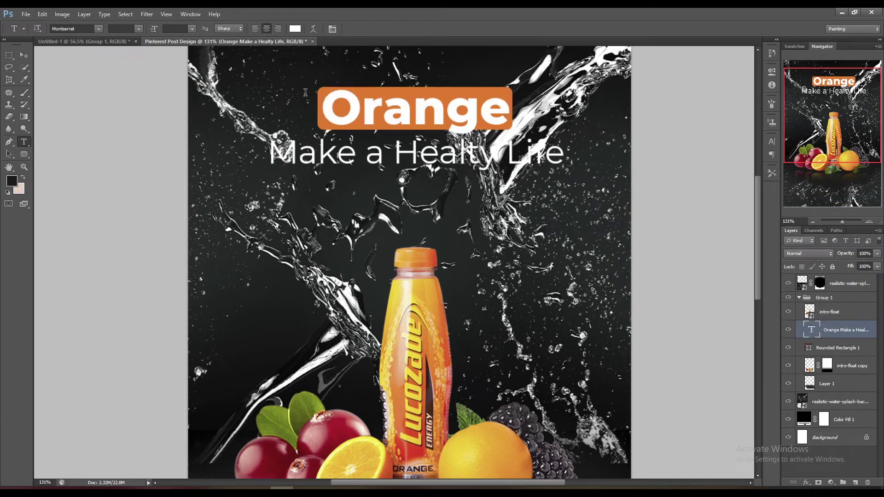
Nudge the 'Make a Healty Life' tagline up with the arrow keys.
click(9, 56)
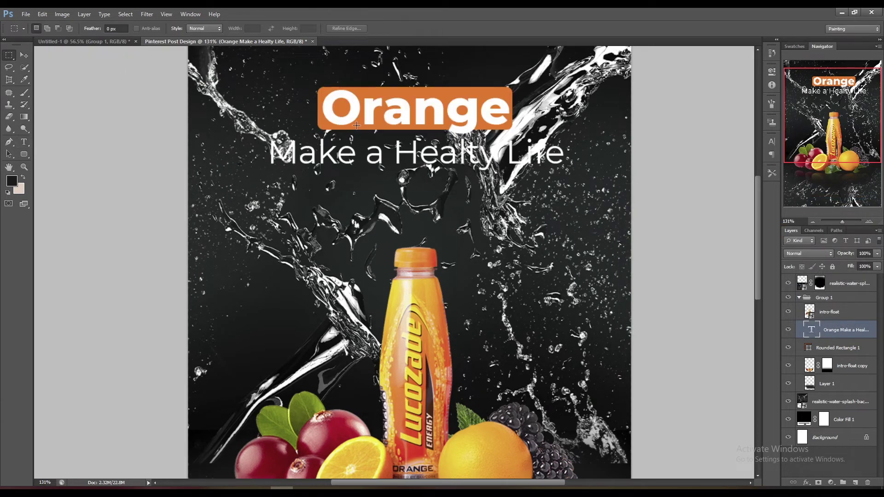
click(24, 55)
key(Up)
key(Up)
key(Up)
key(Up)
key(Up)
key(Up)
key(Up)
key(Up)
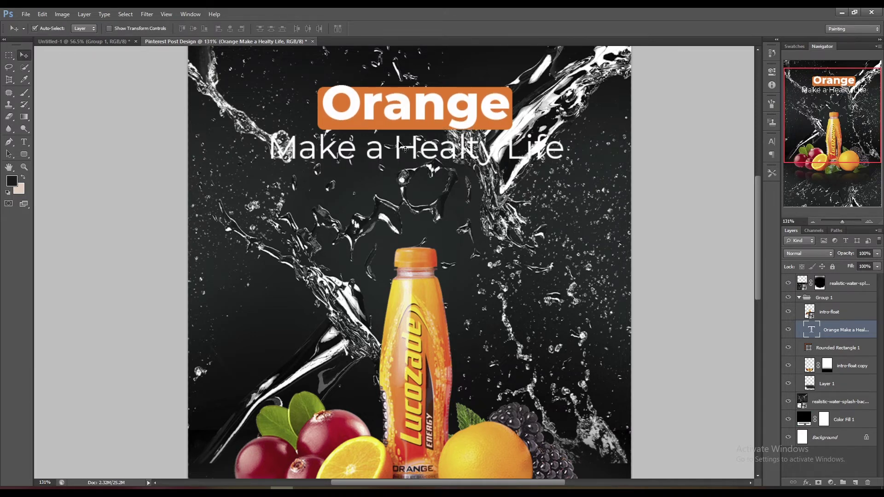
key(Up)
Stretch the rounded title box taller at both top and bottom.
scroll(402, 106, up, 3)
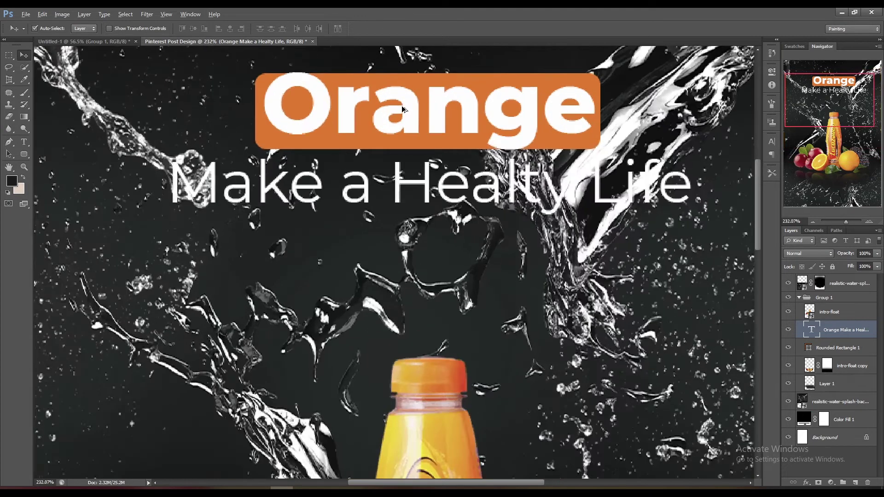
click(866, 349)
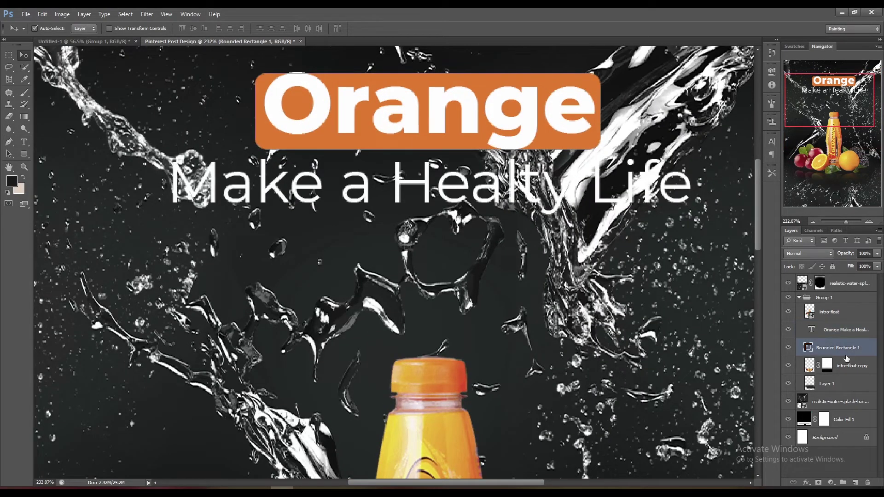
key(ctrl+t)
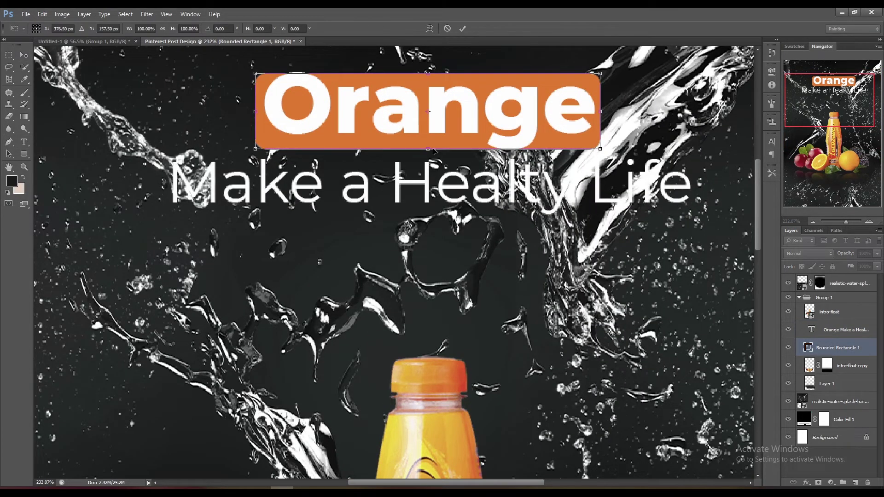
drag(429, 149, 432, 155)
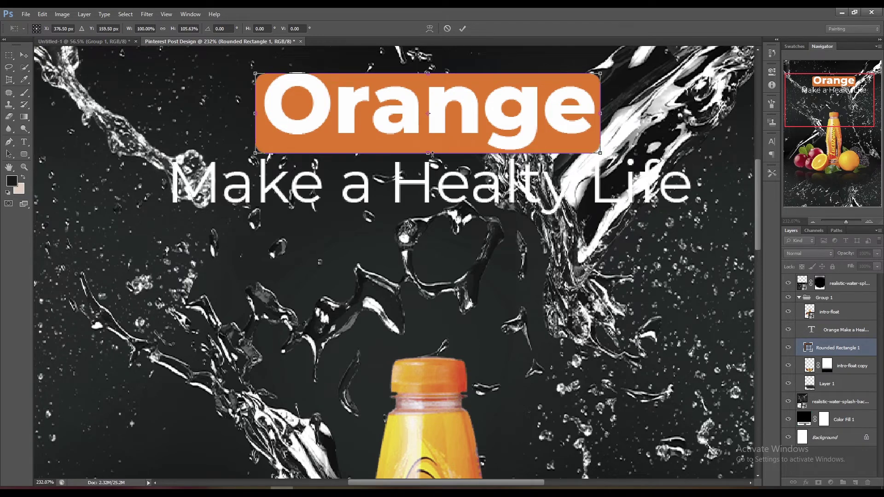
drag(428, 73, 428, 68)
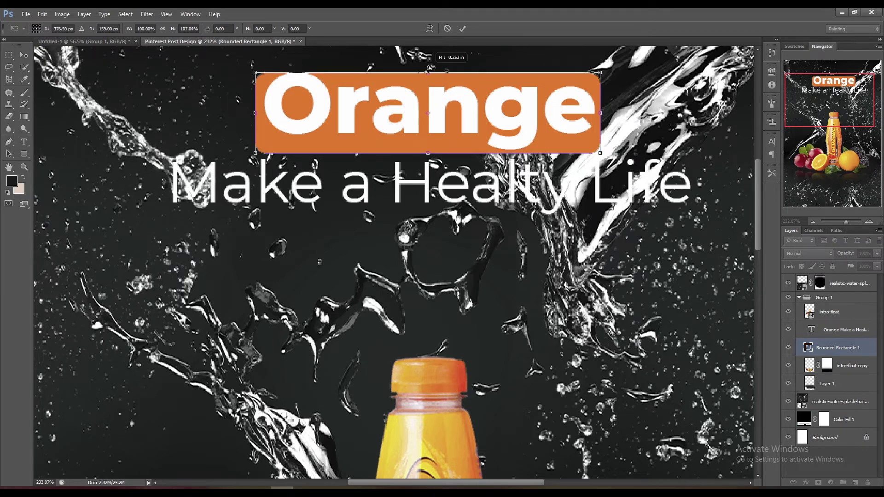
click(464, 29)
Move the title and its box lower together and scale them down to about 90%.
scroll(529, 161, down, 5)
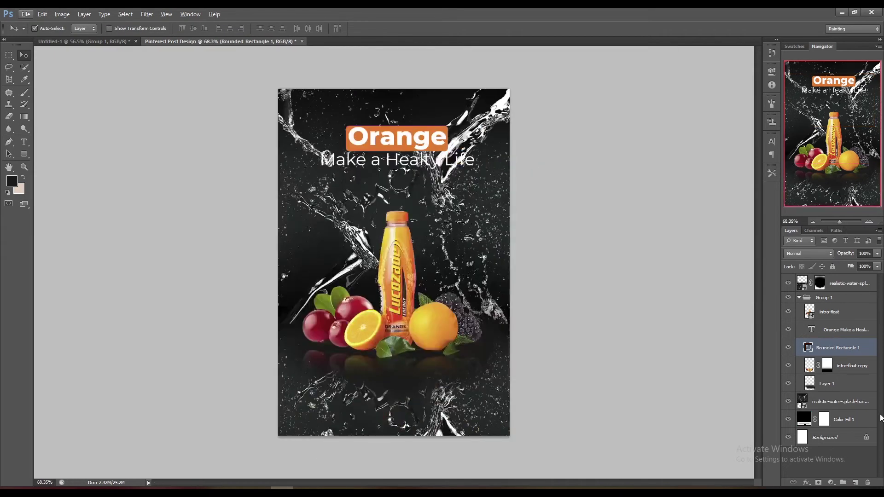
shift+click(827, 330)
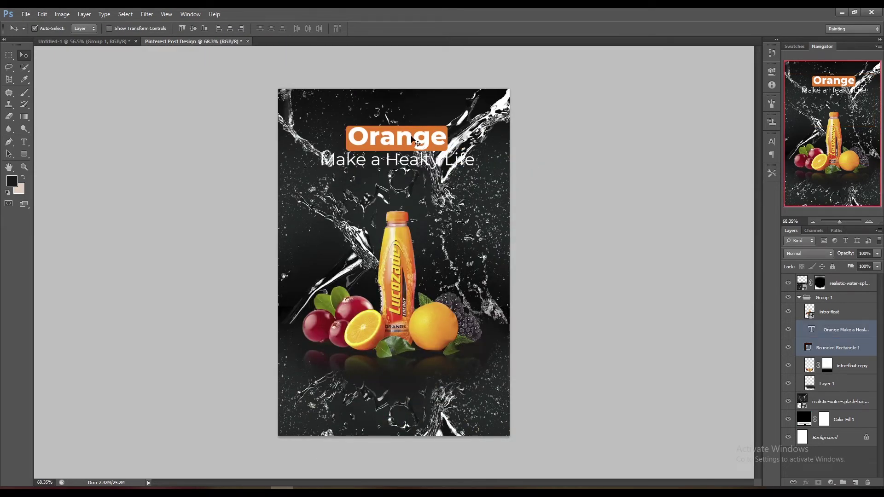
drag(411, 136, 414, 154)
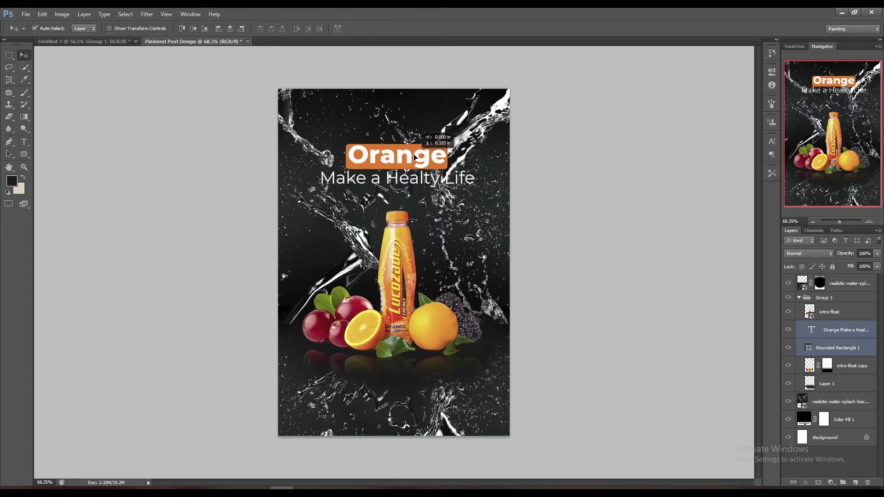
key(ctrl+t)
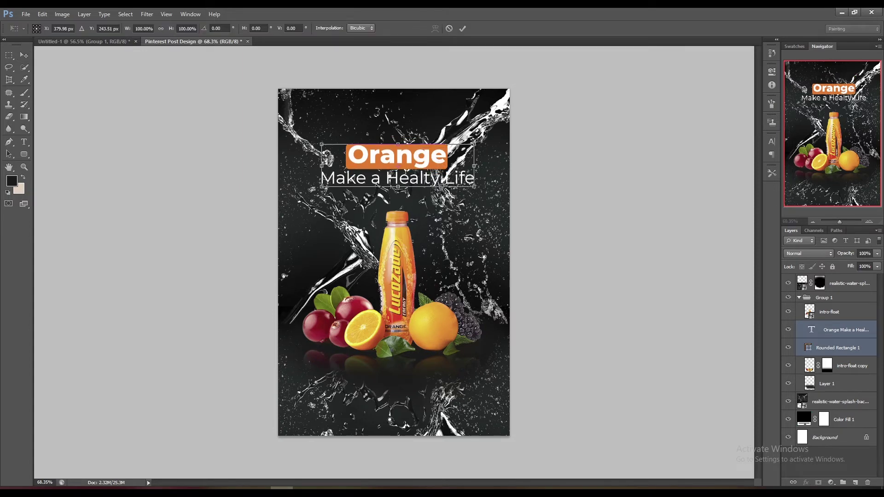
drag(474, 144, 467, 147)
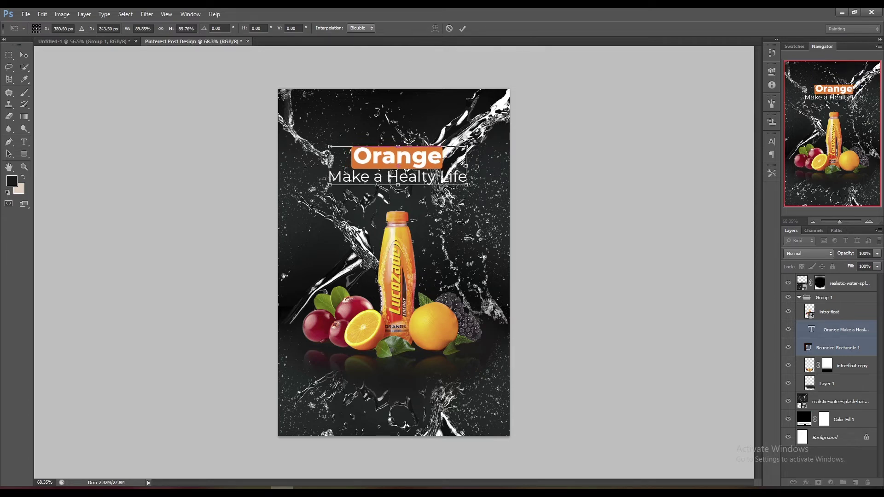
key(Return)
click(669, 346)
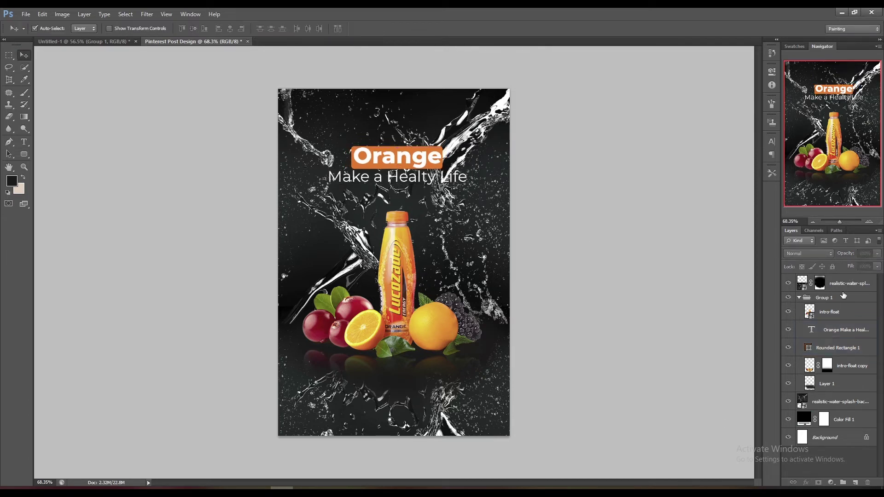
click(833, 284)
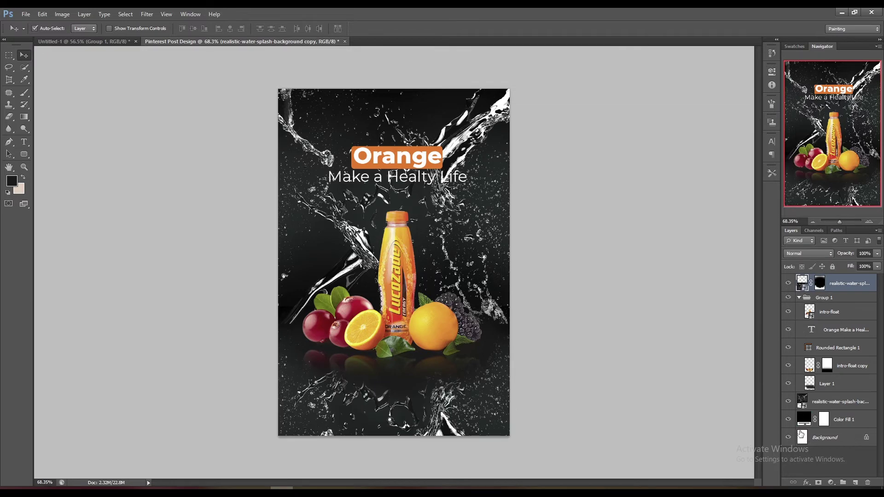
Add a layer mask to the water-splash background layer.
click(789, 401)
click(823, 404)
click(819, 482)
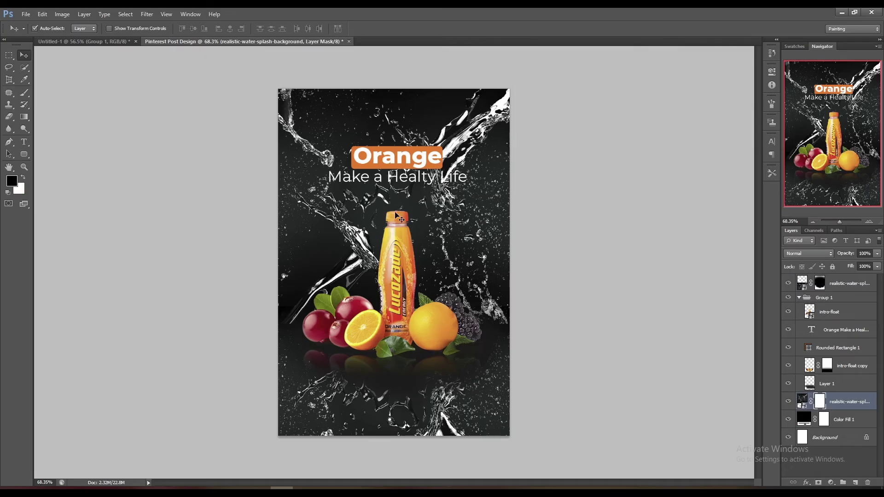
Set the brush to about size 80 and test-paint the mask behind 'Make', then undo it.
click(24, 92)
scroll(353, 178, up, 2)
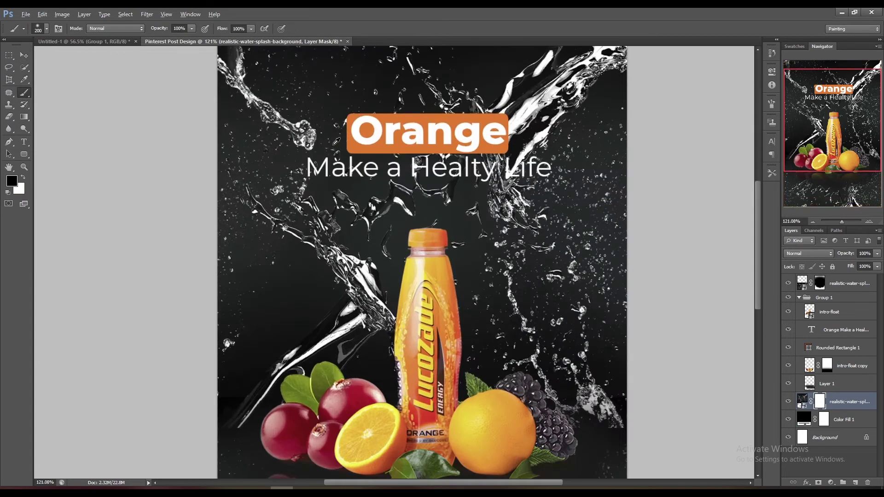
scroll(353, 178, up, 3)
scroll(367, 164, up, 1)
scroll(362, 173, up, 1)
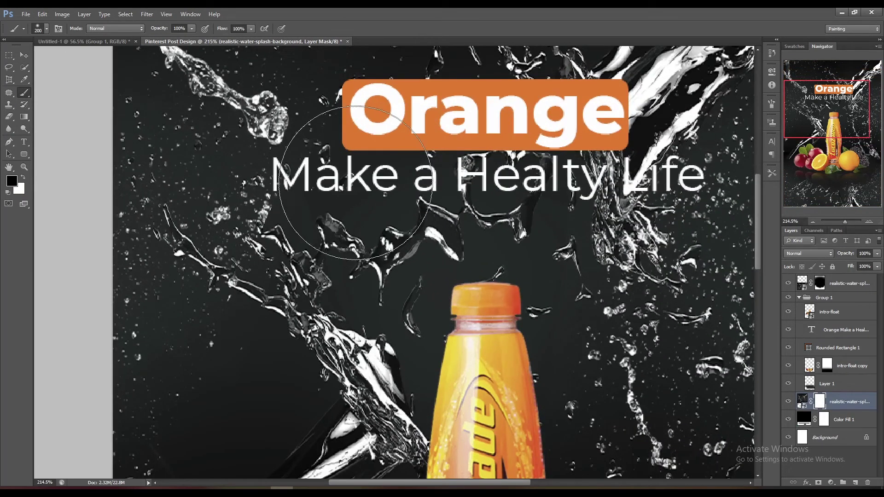
key(bracketright)
key(bracketright)
key(bracketleft)
key(bracketleft)
key(bracketleft)
key(bracketleft)
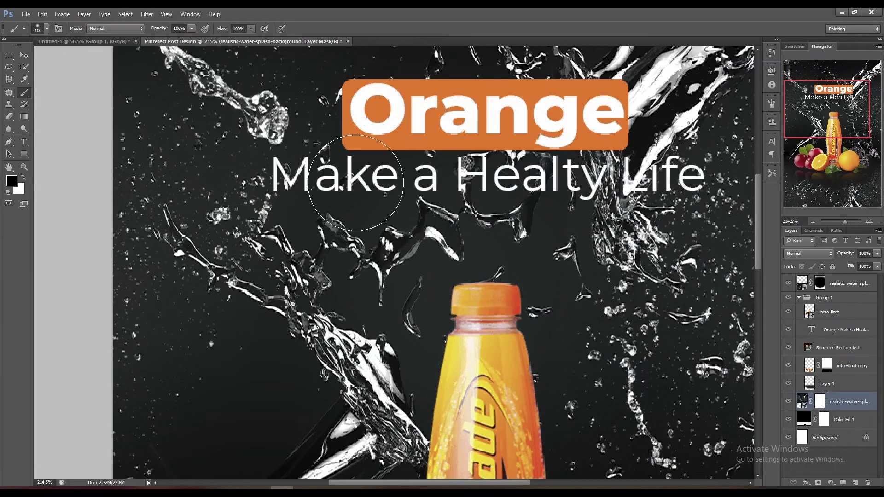
key(bracketleft)
key(bracketleft)
drag(295, 177, 327, 184)
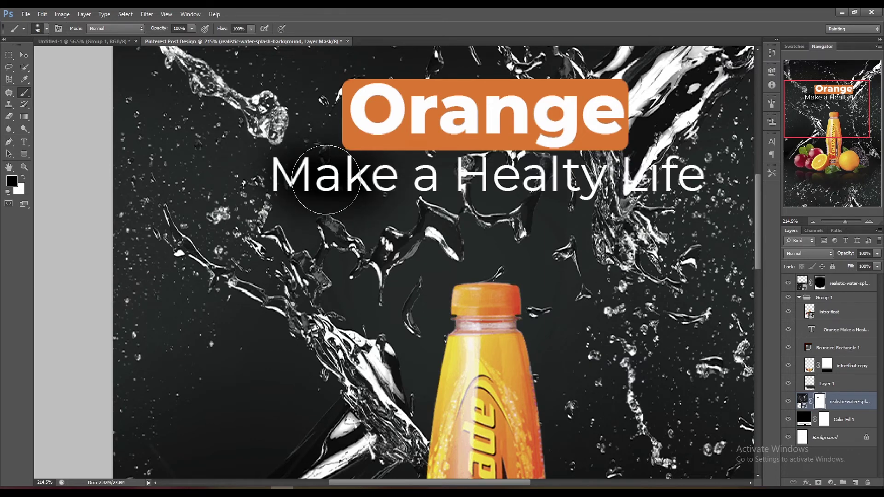
key(ctrl+z)
alt+scroll(330, 182, down, 2)
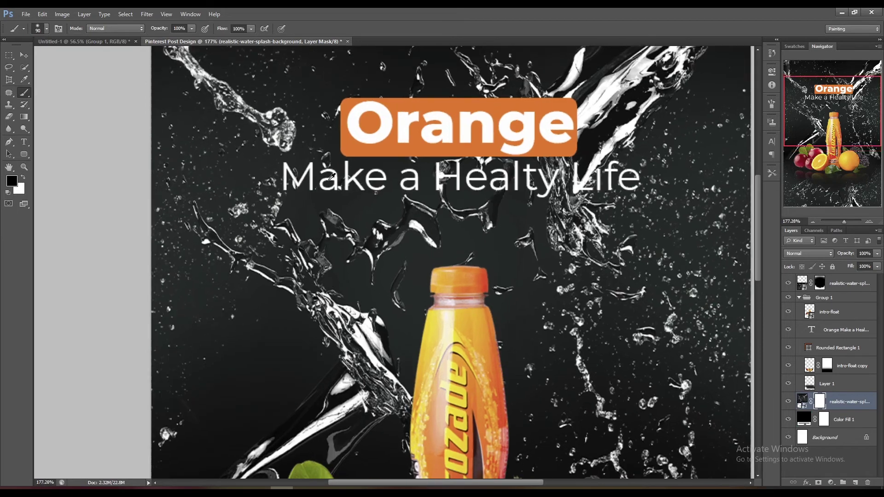
Change the Color Fill 1 backdrop to dark grey-green 1b1f1e.
double_click(805, 420)
click(312, 188)
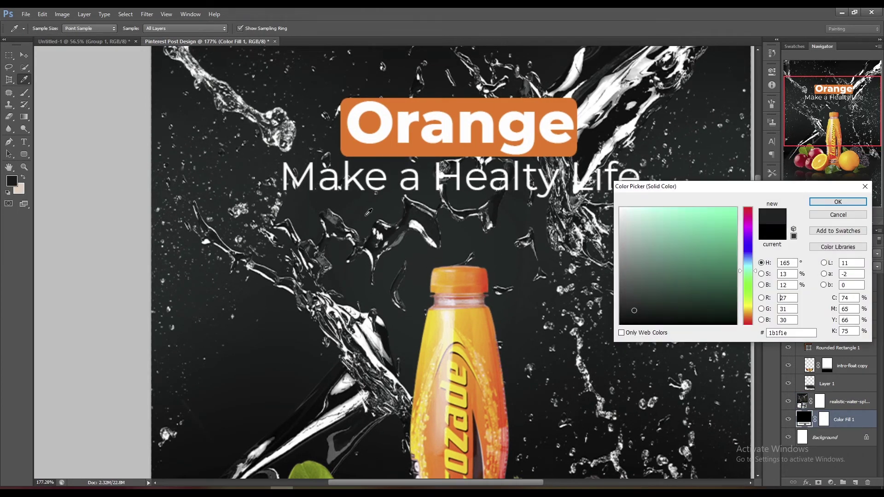
click(838, 201)
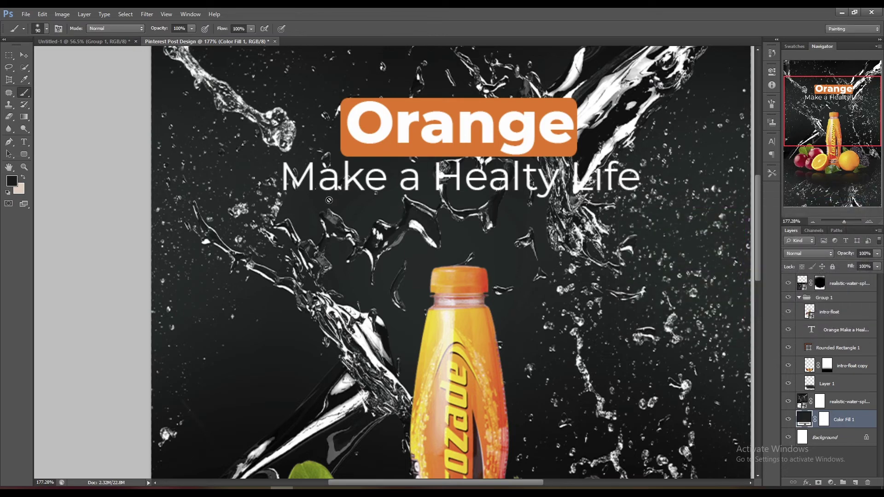
Paint black on the splash mask to clear streaks behind 'Healty' and 'Life'.
click(819, 402)
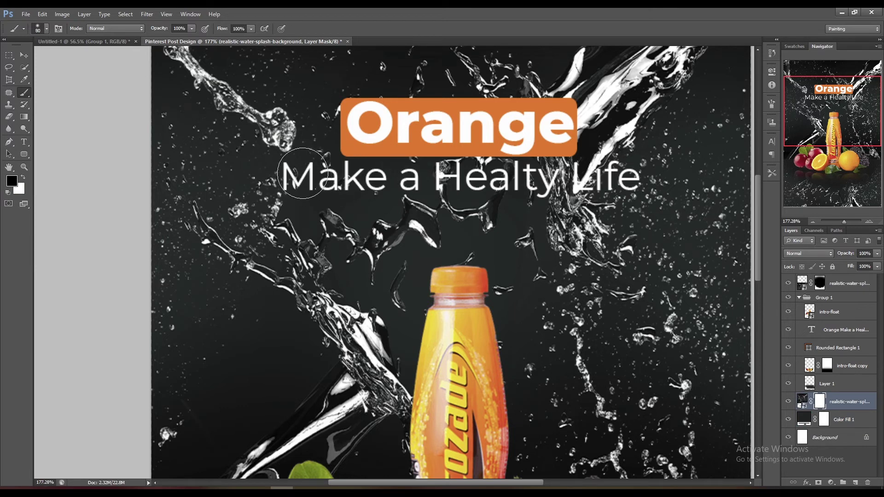
key(bracketleft)
key(bracketleft)
key(bracketleft)
key(bracketleft)
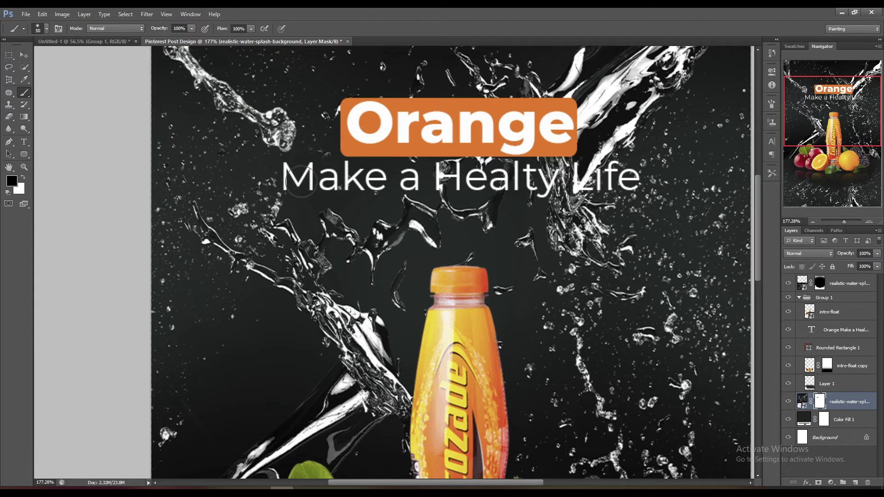
drag(432, 186, 530, 189)
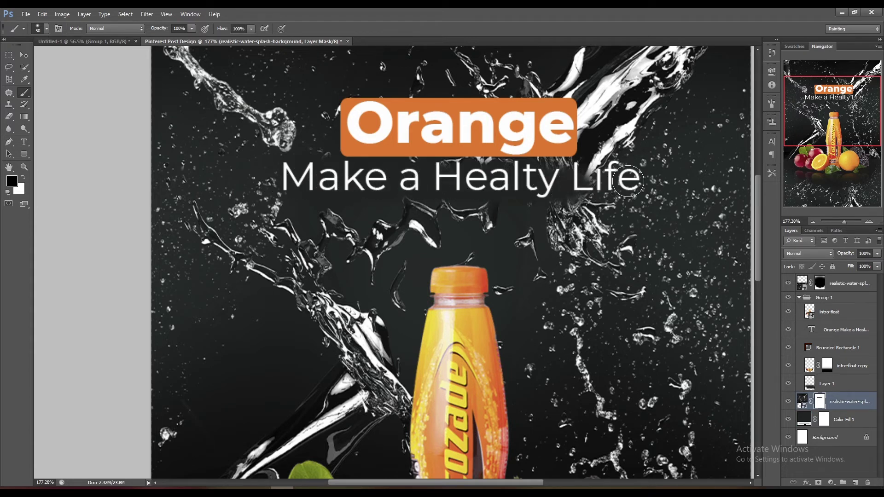
drag(529, 188, 622, 180)
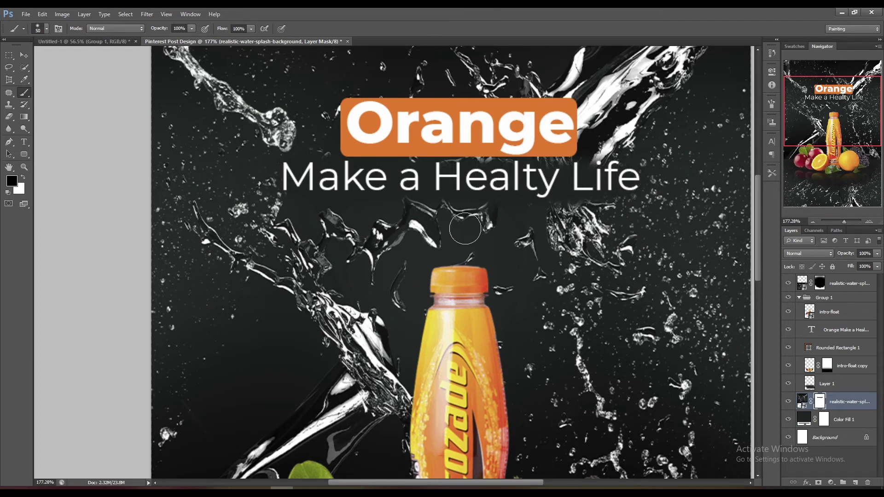
scroll(525, 222, down, 5)
key(alt)
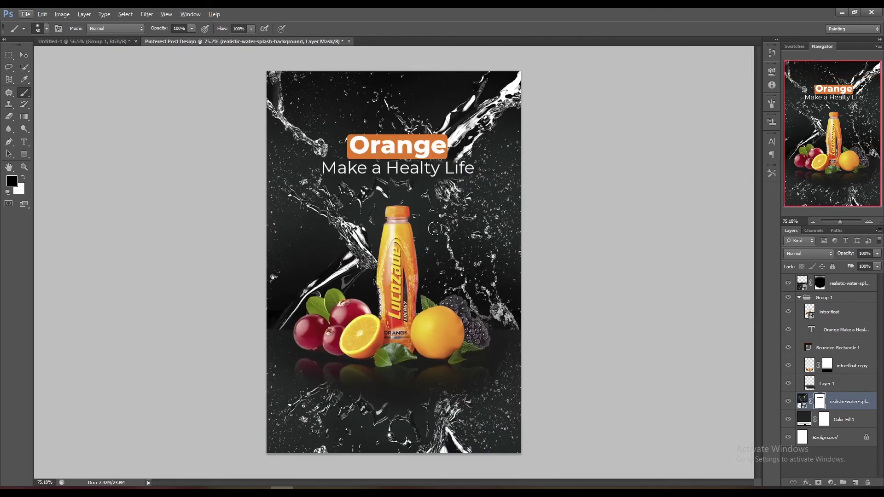
Group the splash and fill layers, then nest everything with Groups 1 and 2 into Group 3.
click(24, 55)
scroll(417, 187, down, 1)
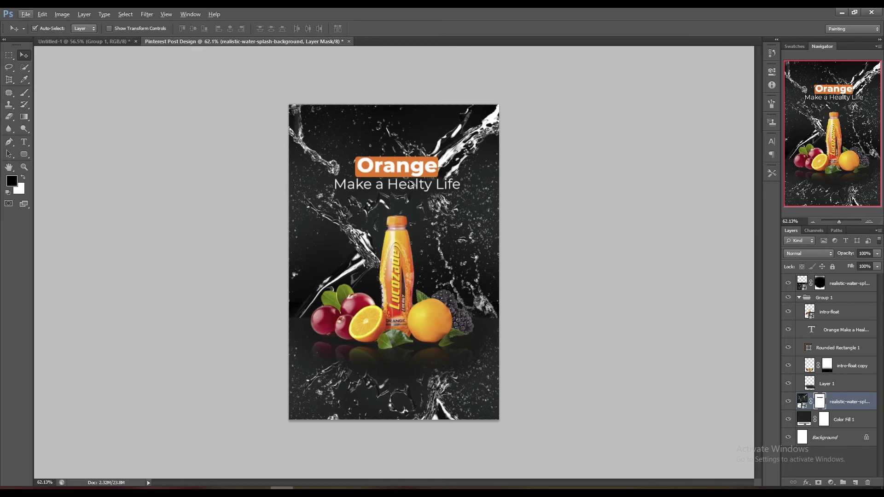
key(alt)
click(801, 298)
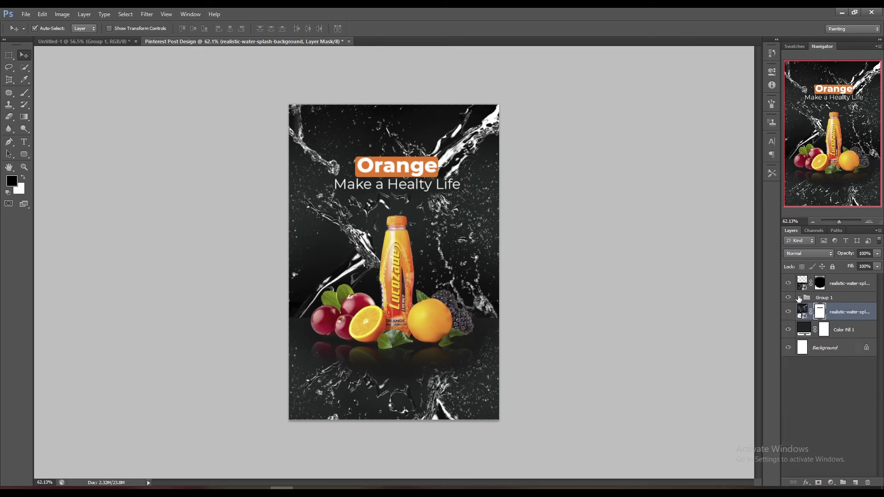
click(841, 327)
shift+click(835, 312)
key(ctrl+g)
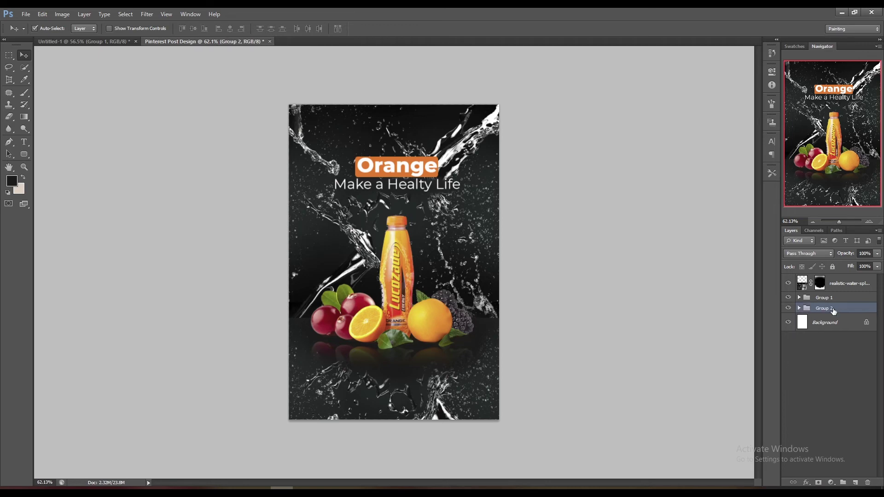
shift+click(837, 285)
key(ctrl+g)
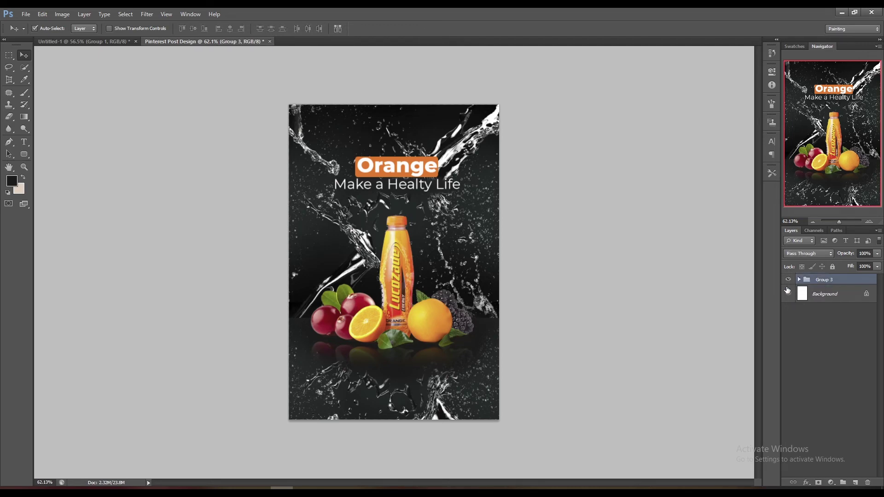
Make the workspace around the canvas black.
scroll(402, 333, up, 3)
right_click(630, 251)
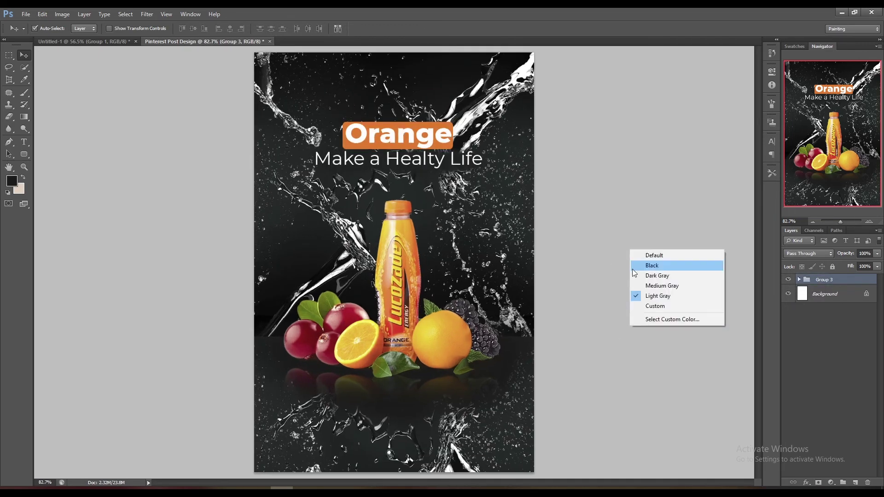
click(650, 265)
Drag the half-orange image from Downloads onto the poster.
scroll(648, 271, down, 3)
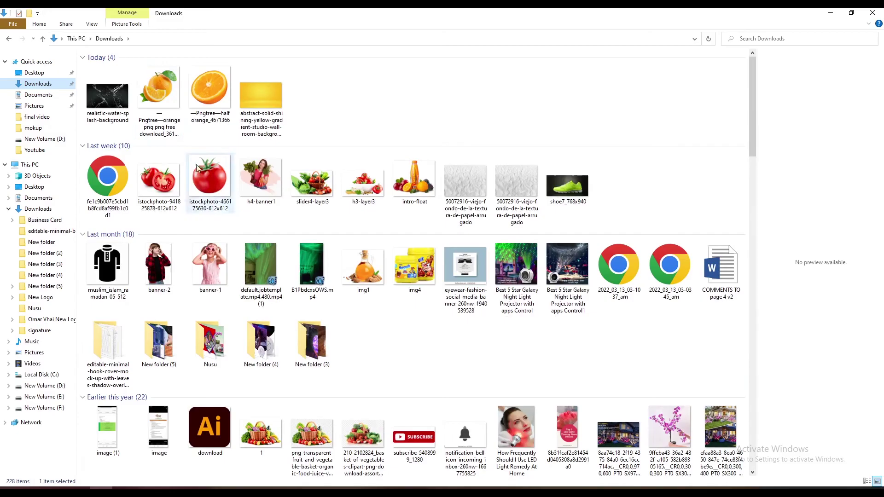
click(159, 92)
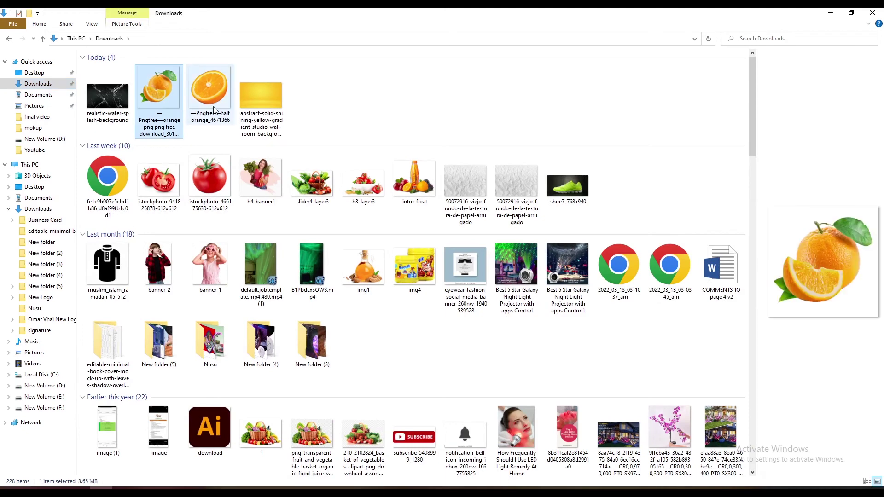
mouse_move(194, 108)
mouse_down()
mouse_move(326, 436)
mouse_move(483, 195)
mouse_up()
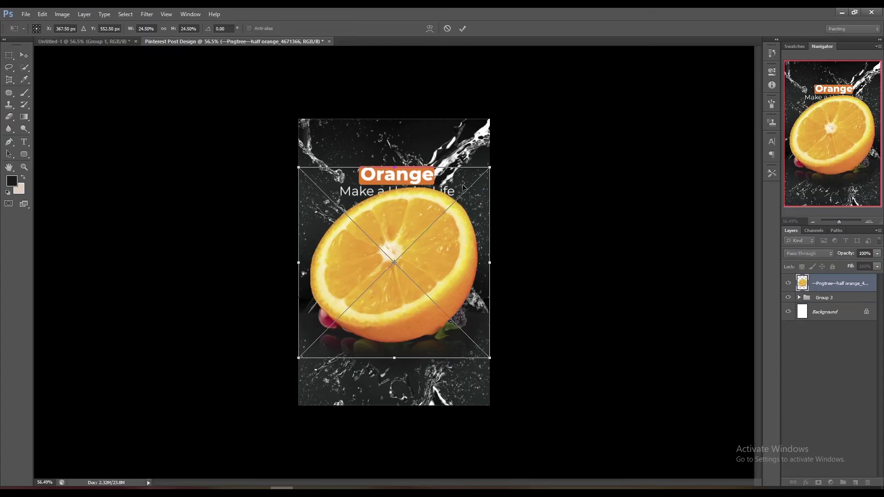
Place the half-orange, scale it to 7.67% and move it to the top-right corner.
click(463, 29)
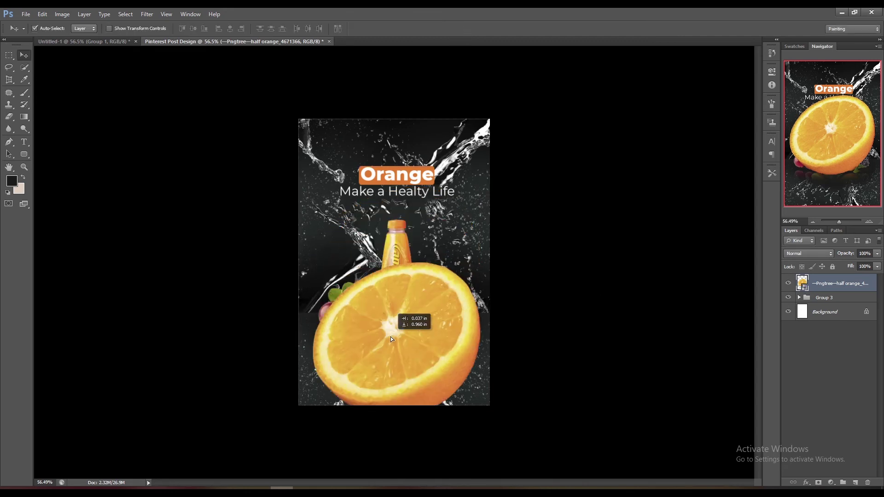
drag(388, 266, 405, 283)
scroll(419, 263, up, 2)
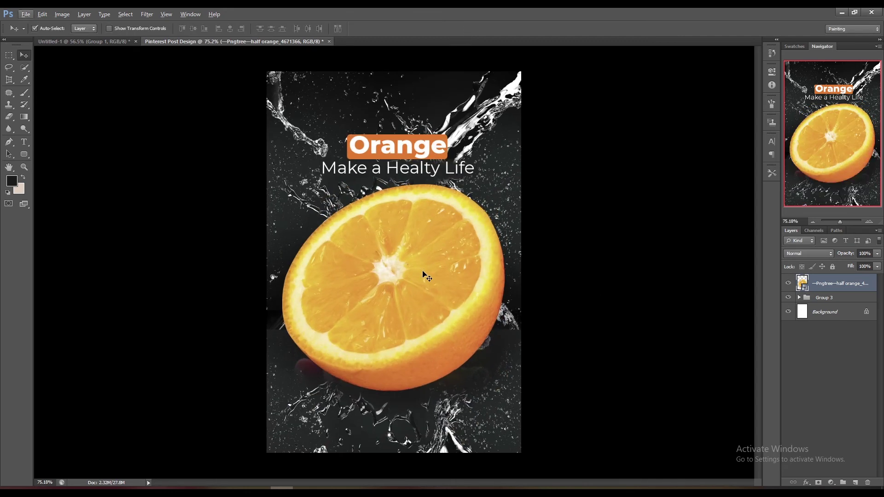
key(ctrl+t)
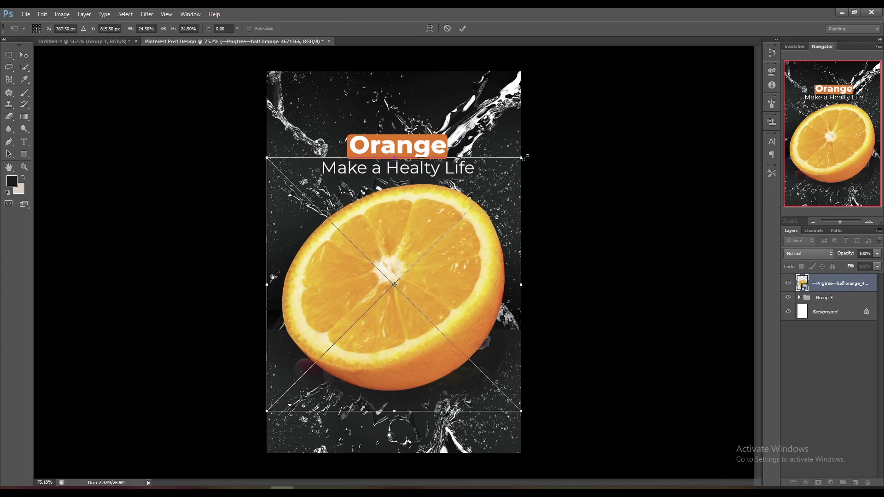
drag(525, 158, 437, 245)
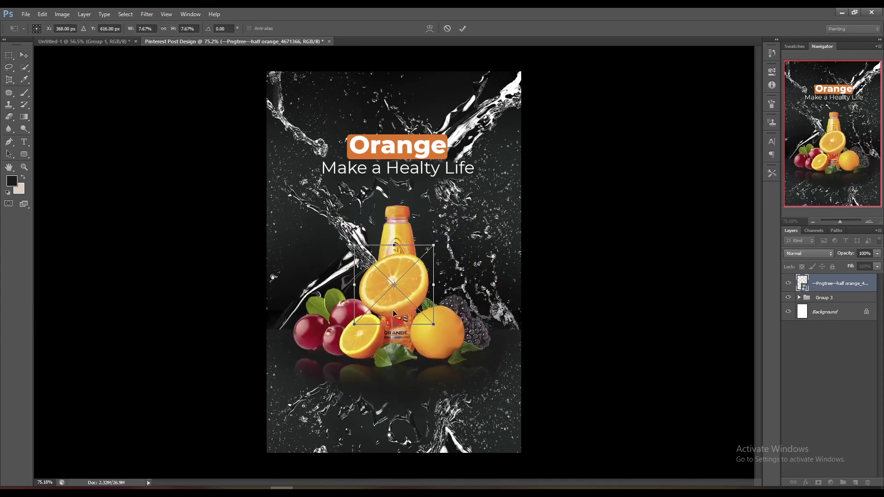
mouse_move(394, 313)
mouse_down()
mouse_move(514, 140)
mouse_move(283, 423)
mouse_move(294, 393)
mouse_move(284, 393)
mouse_up()
Add a copy of the half-orange at the bottom-left, rotated 125.68°.
click(463, 28)
key(ctrl+t)
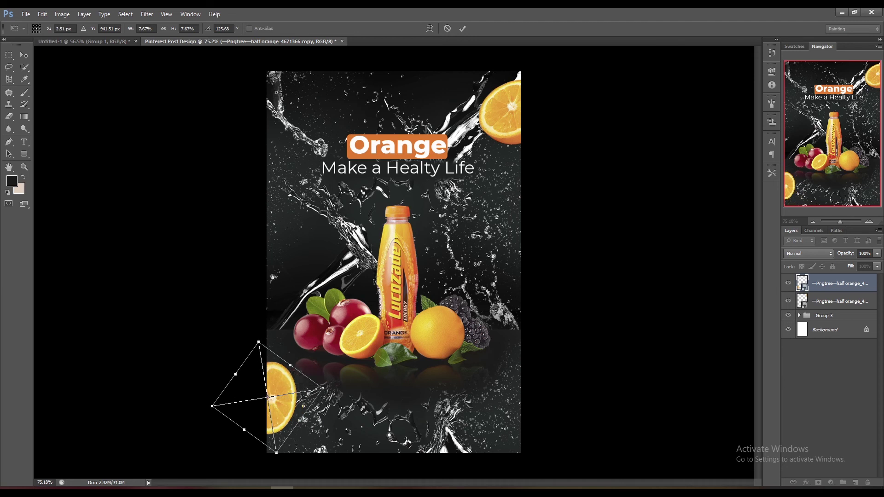
click(462, 28)
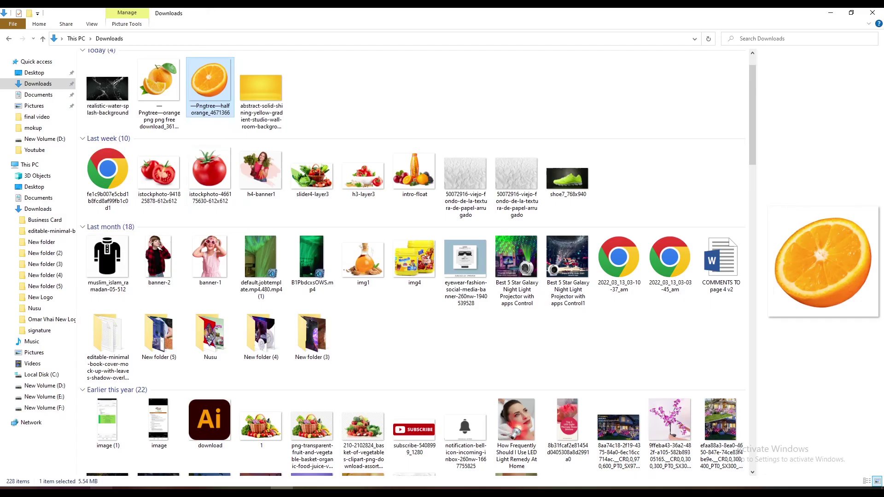
click(101, 488)
Place a shrunken whole orange at the top-left corner, rotated about 68°.
mouse_move(164, 86)
mouse_down()
mouse_move(370, 371)
mouse_move(456, 220)
mouse_up()
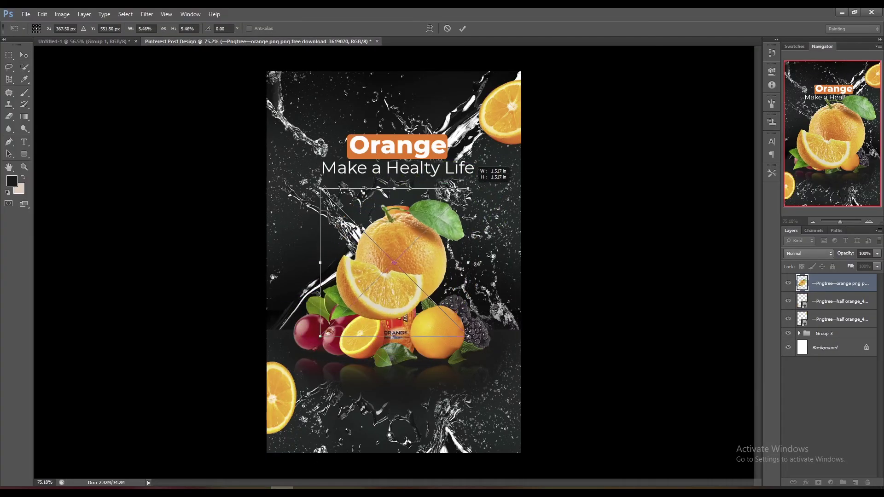
drag(524, 136, 434, 223)
drag(409, 259, 299, 93)
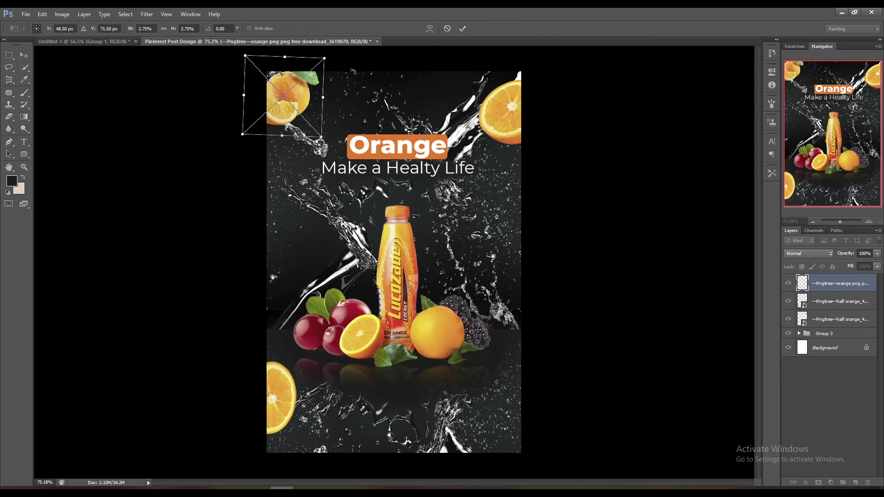
drag(322, 57, 306, 117)
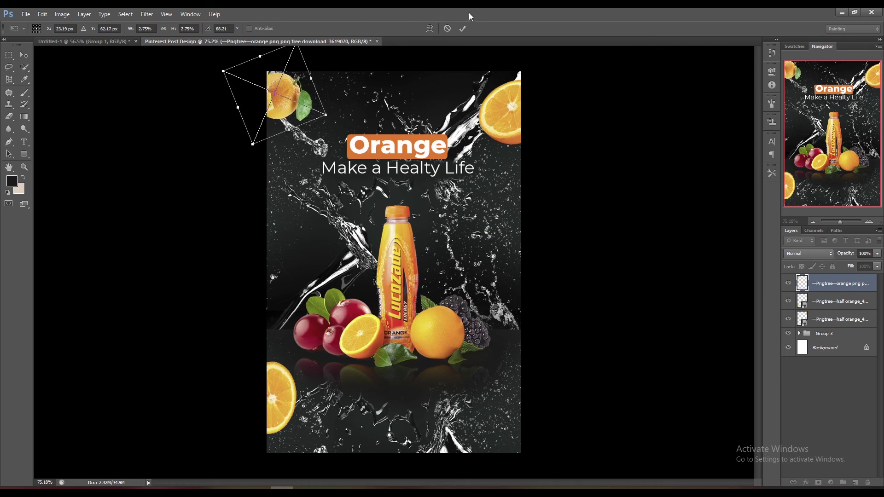
click(462, 29)
Add copies of the whole orange at the bottom-right corner and the right edge.
drag(296, 118, 512, 455)
click(597, 367)
mouse_move(291, 97)
mouse_down()
mouse_move(304, 140)
mouse_move(533, 264)
mouse_up()
click(534, 258)
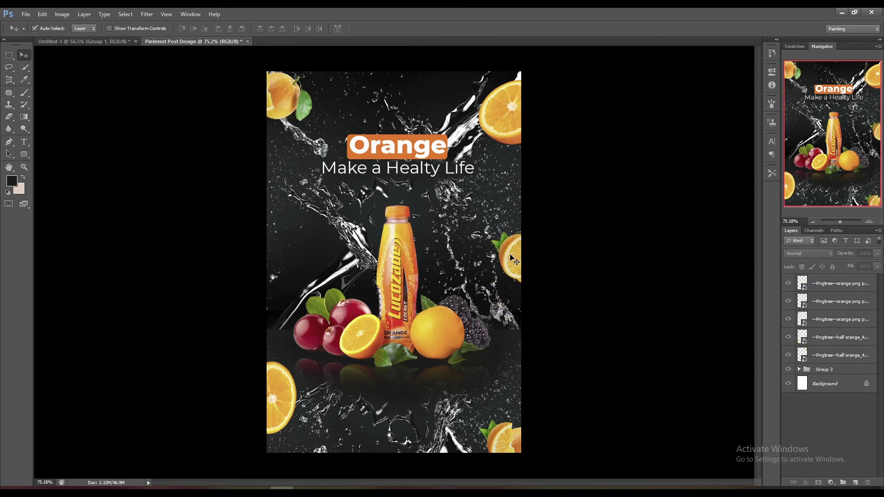
Select the orange layers and nudge the top-left orange slice into position.
click(500, 438)
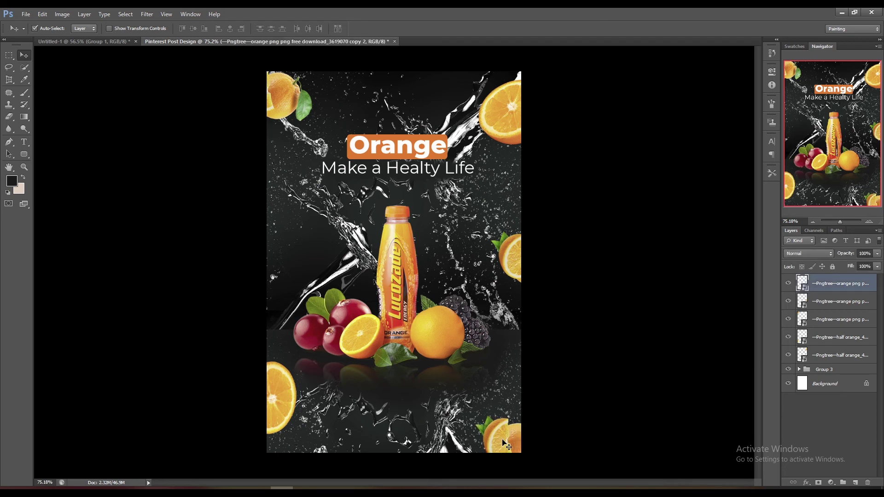
click(284, 411)
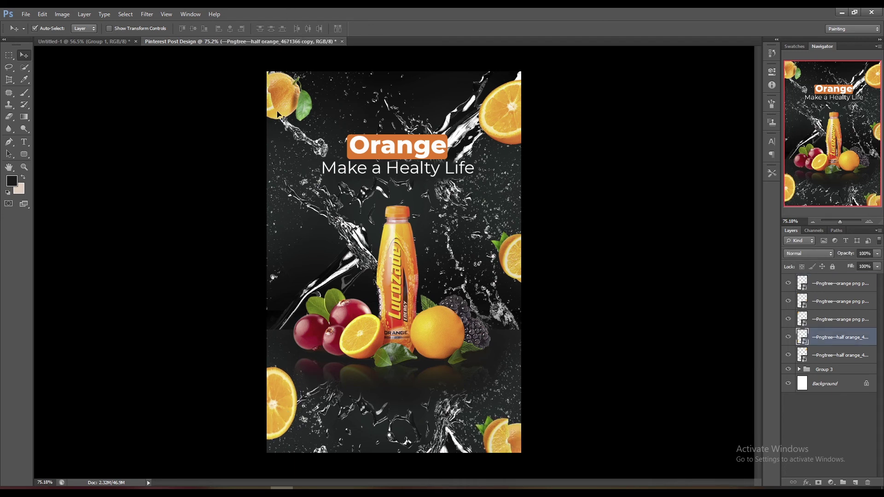
drag(278, 102, 277, 107)
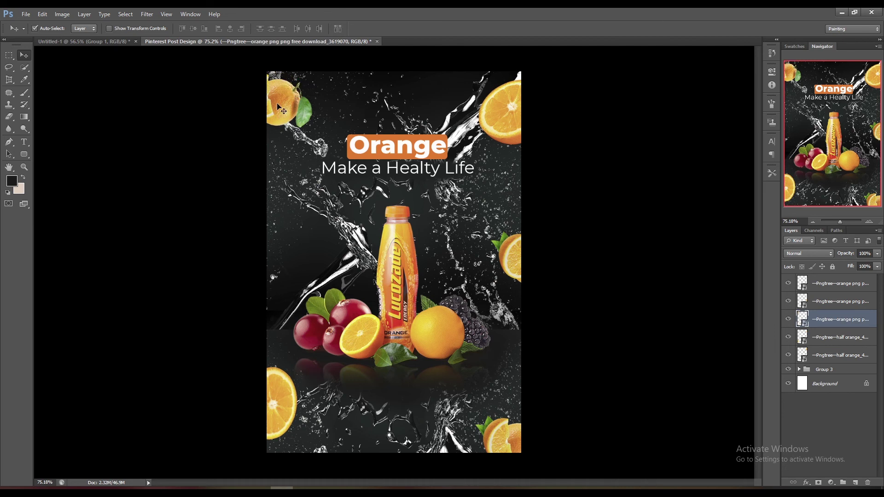
Select the top-left orange layer and apply a Gaussian Blur of about 3.9 px radius.
right_click(277, 104)
click(277, 104)
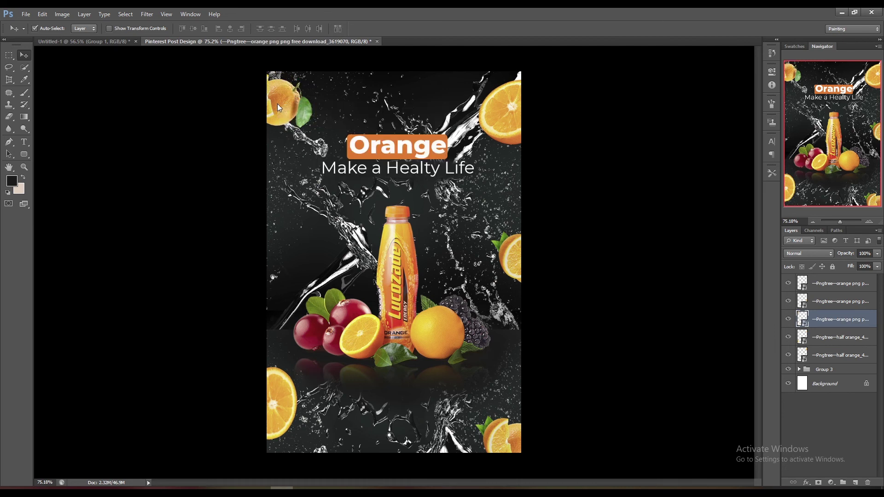
click(788, 320)
click(147, 13)
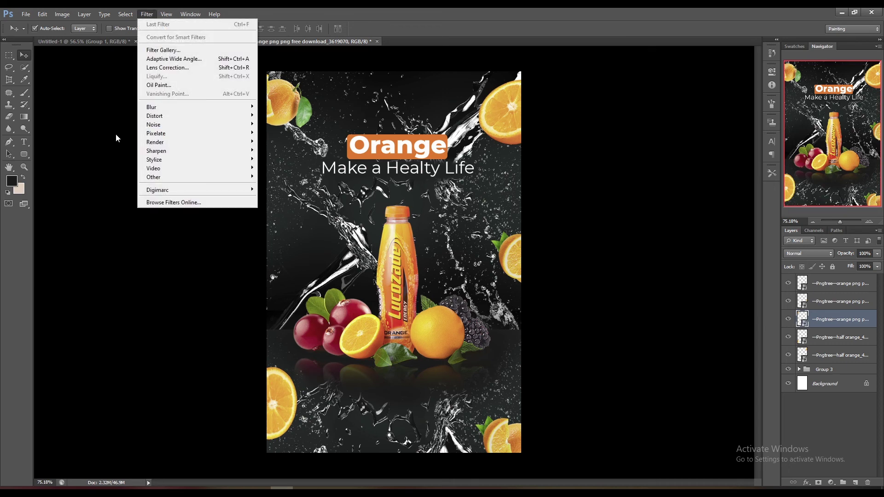
mouse_move(151, 106)
click(286, 172)
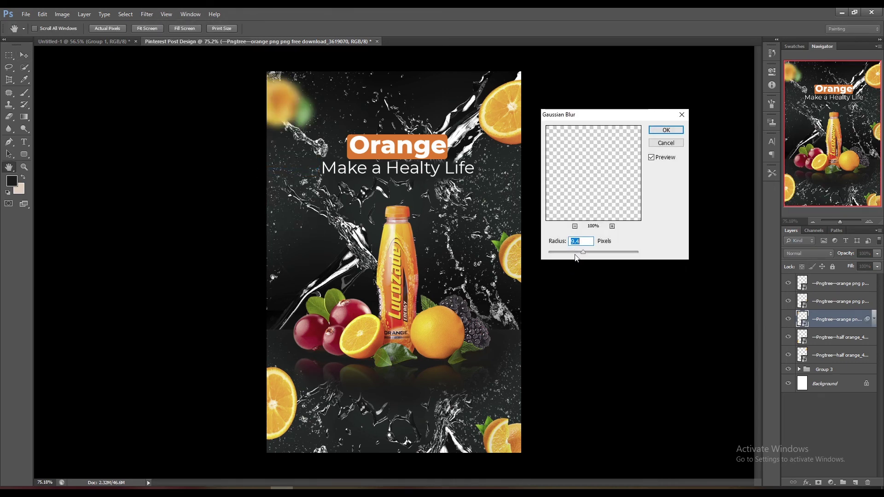
click(575, 255)
drag(575, 254, 570, 255)
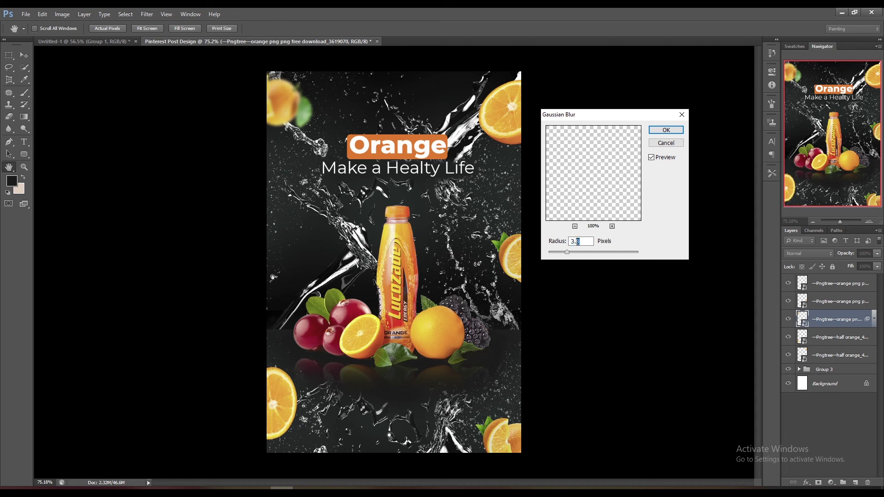
click(575, 253)
drag(562, 253, 554, 251)
click(568, 252)
click(666, 130)
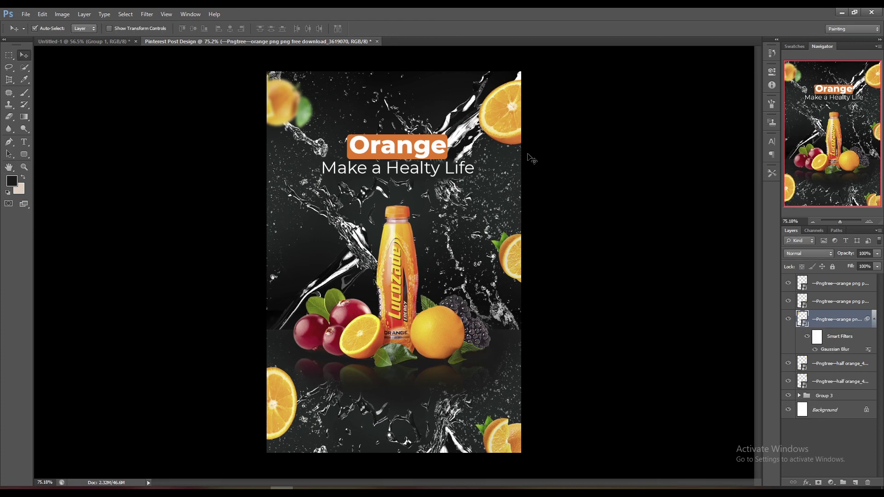
click(514, 116)
Apply a 4 px Gaussian Blur to a half-orange slice and another orange slice.
click(148, 15)
mouse_move(151, 106)
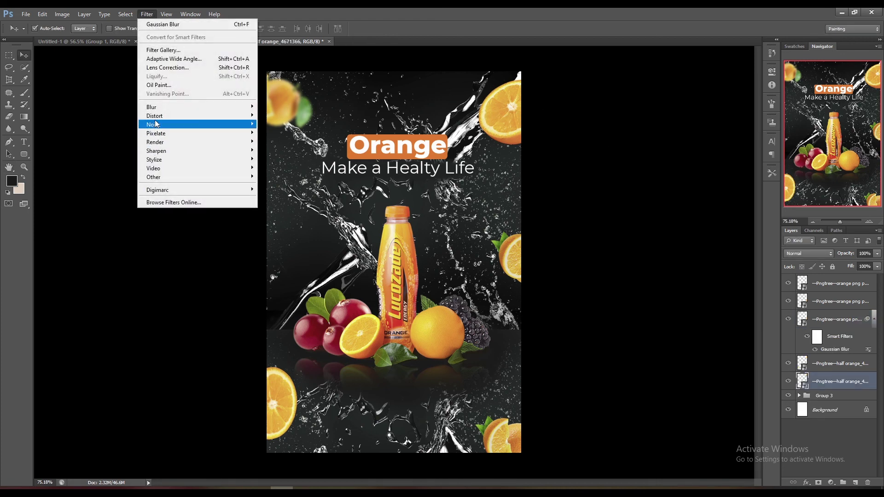
click(282, 172)
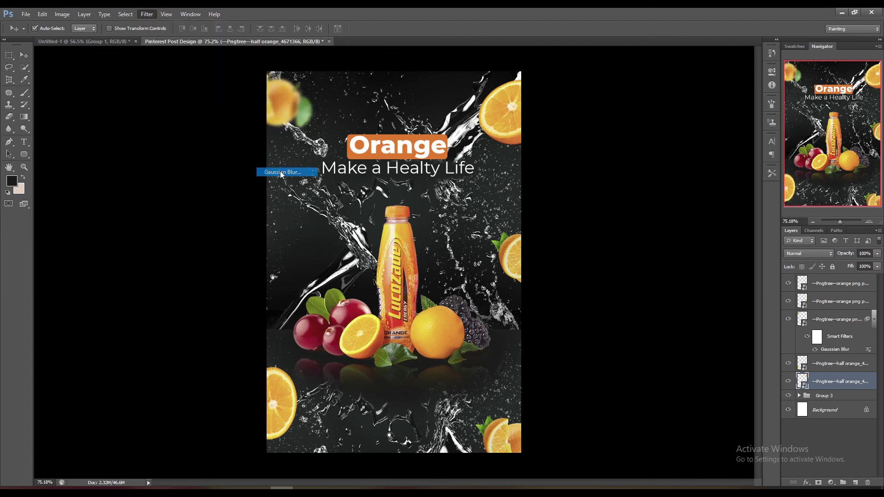
click(666, 130)
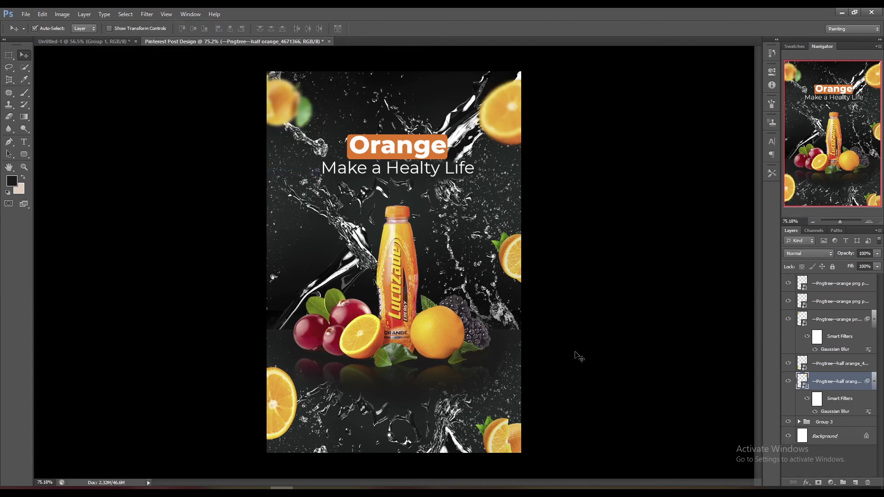
click(514, 256)
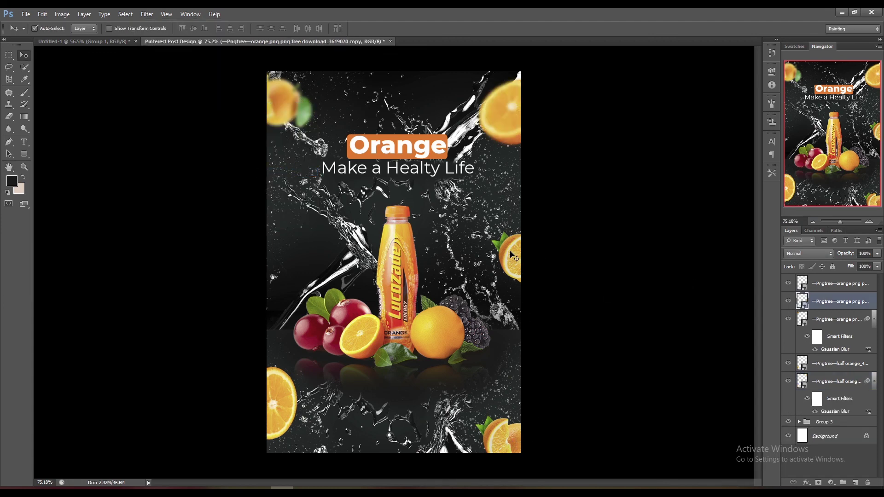
click(147, 14)
mouse_move(197, 107)
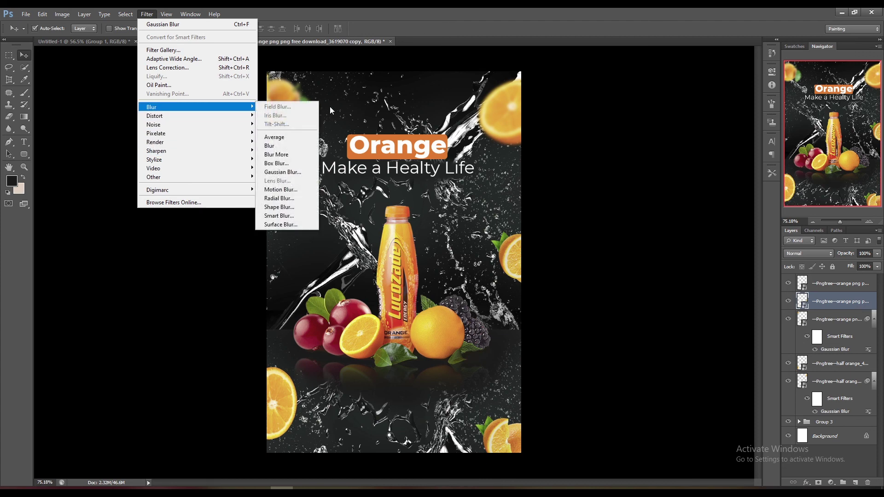
click(286, 172)
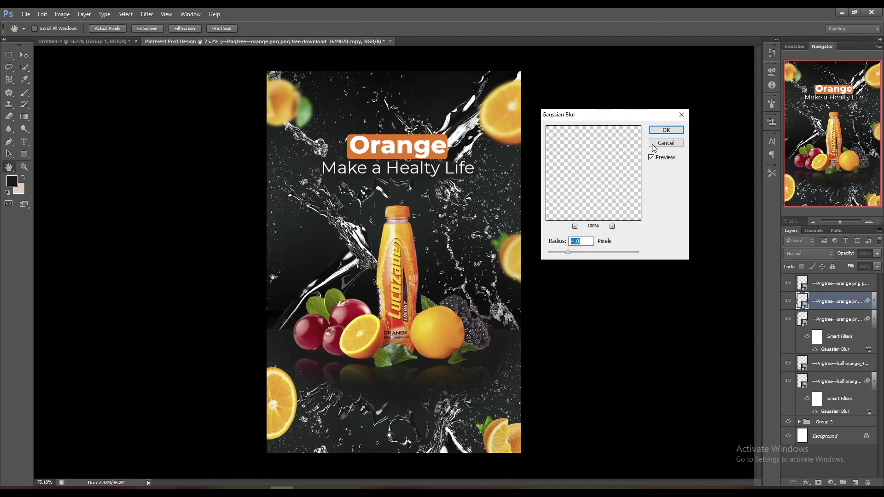
click(666, 131)
Blur the next half-orange slice and the top orange slice the same way.
click(288, 406)
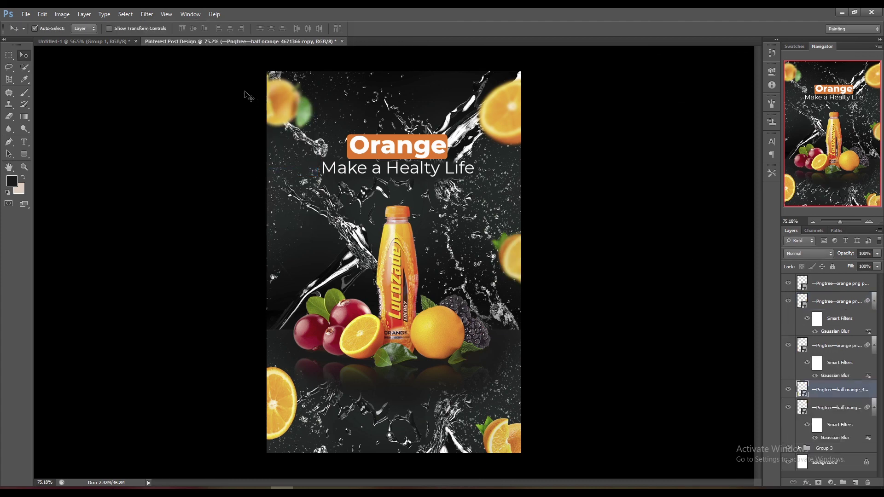
click(151, 15)
mouse_move(166, 107)
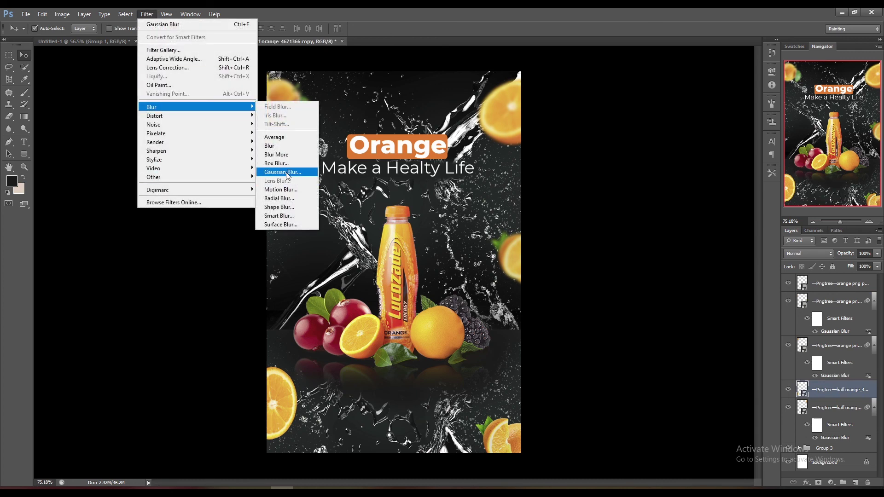
click(280, 172)
click(663, 131)
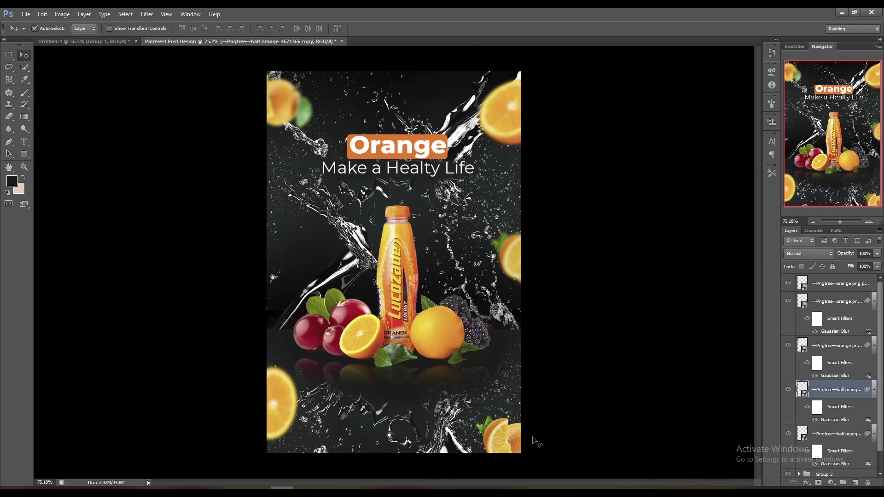
click(494, 442)
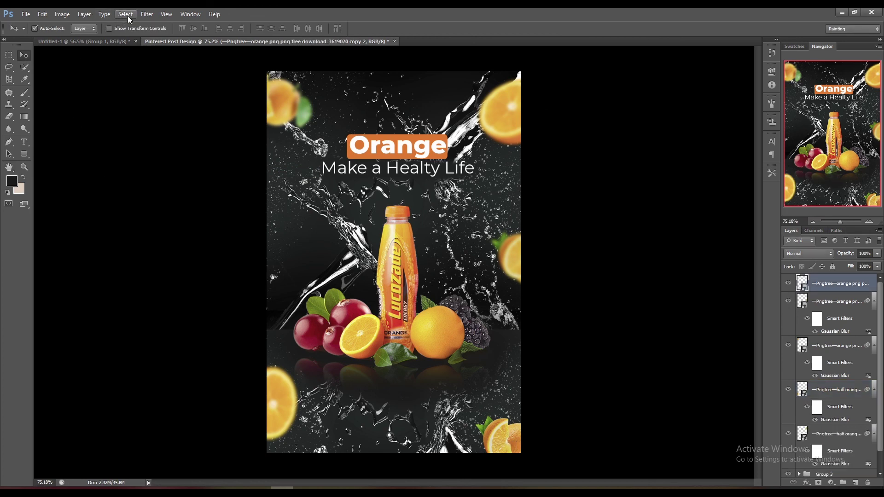
click(146, 14)
mouse_move(152, 107)
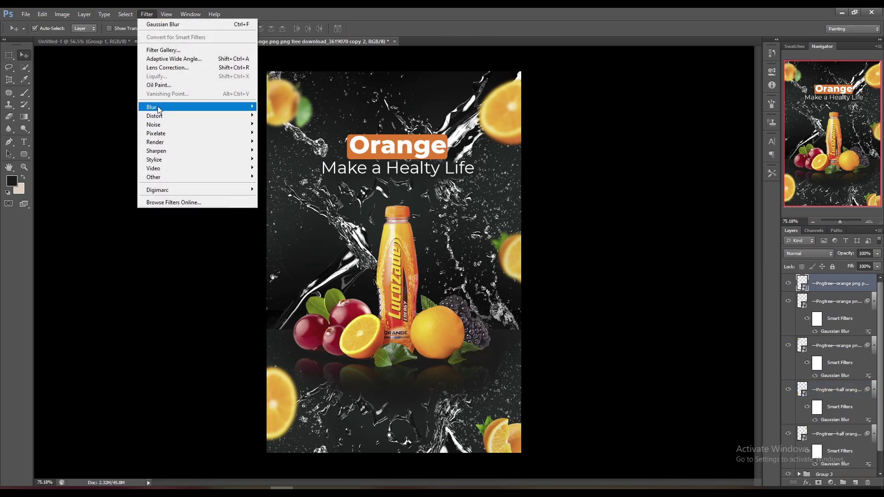
click(272, 172)
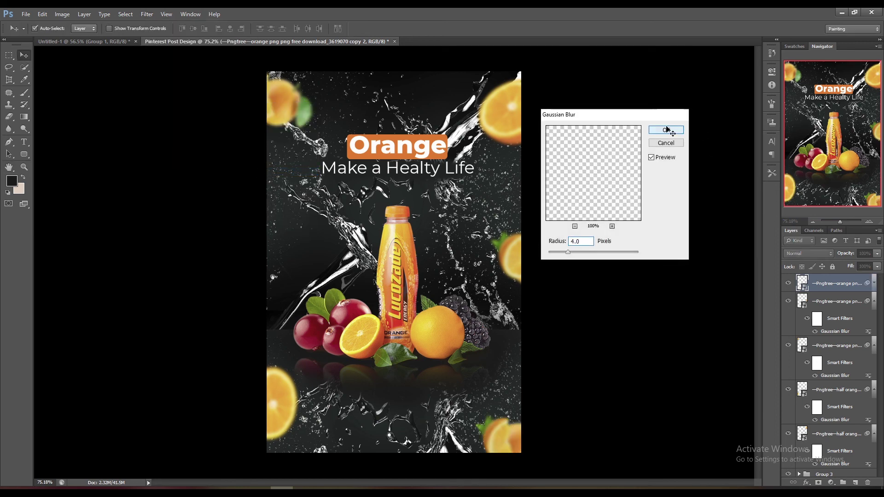
click(668, 132)
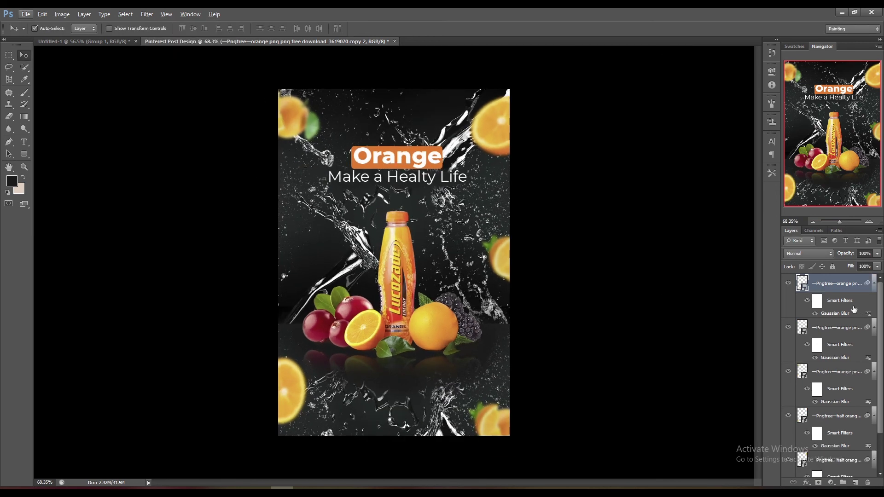
Group all the blurred orange slice layers into Group 4.
scroll(829, 424, down, 1)
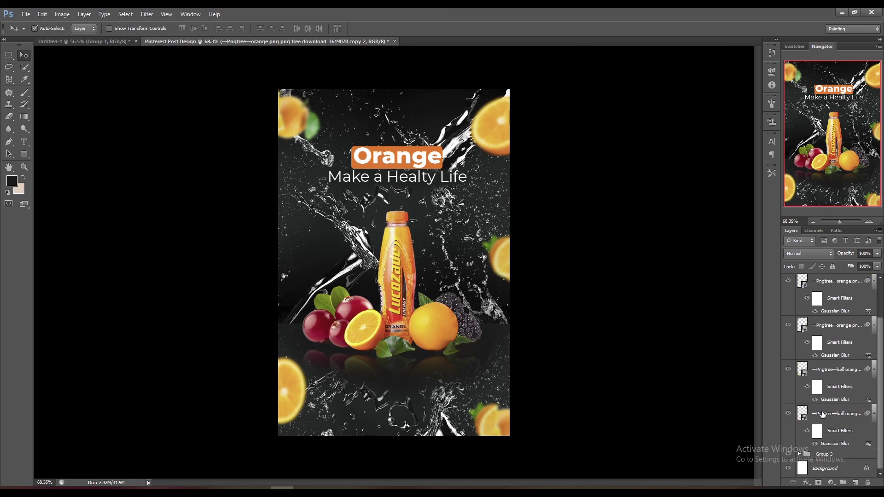
shift+click(820, 413)
key(ctrl+g)
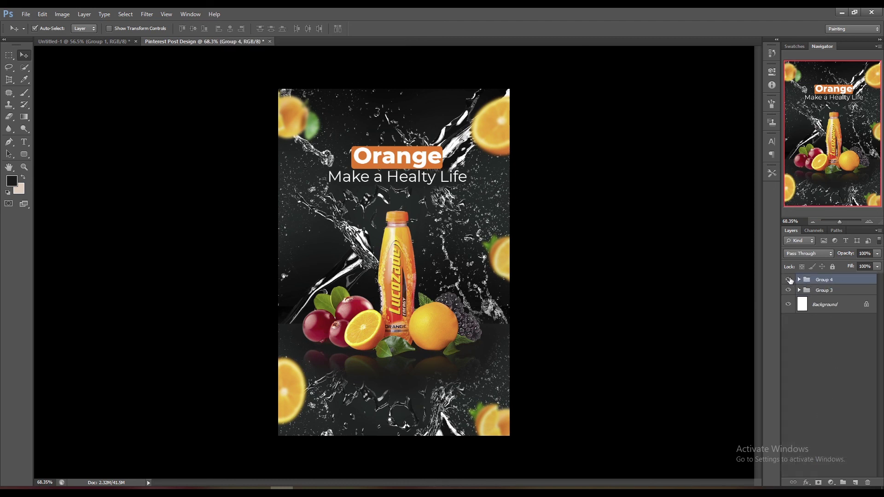
click(790, 280)
click(789, 279)
click(789, 280)
scroll(631, 306, up, 1)
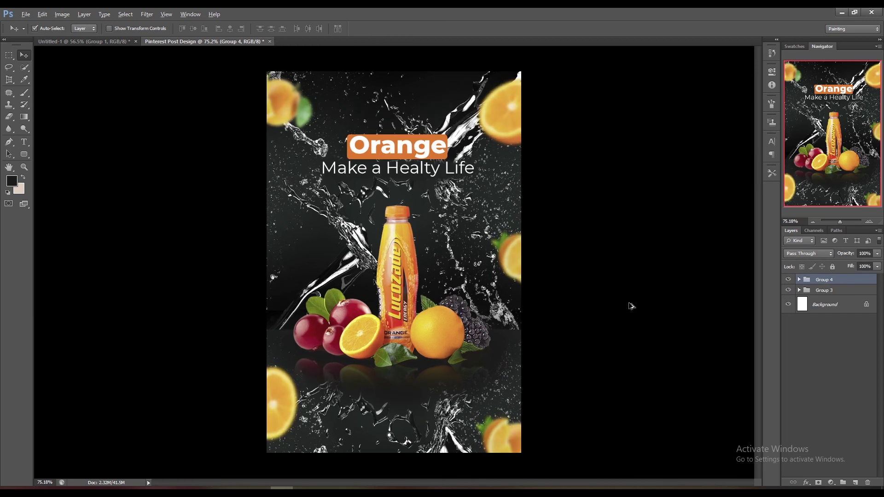